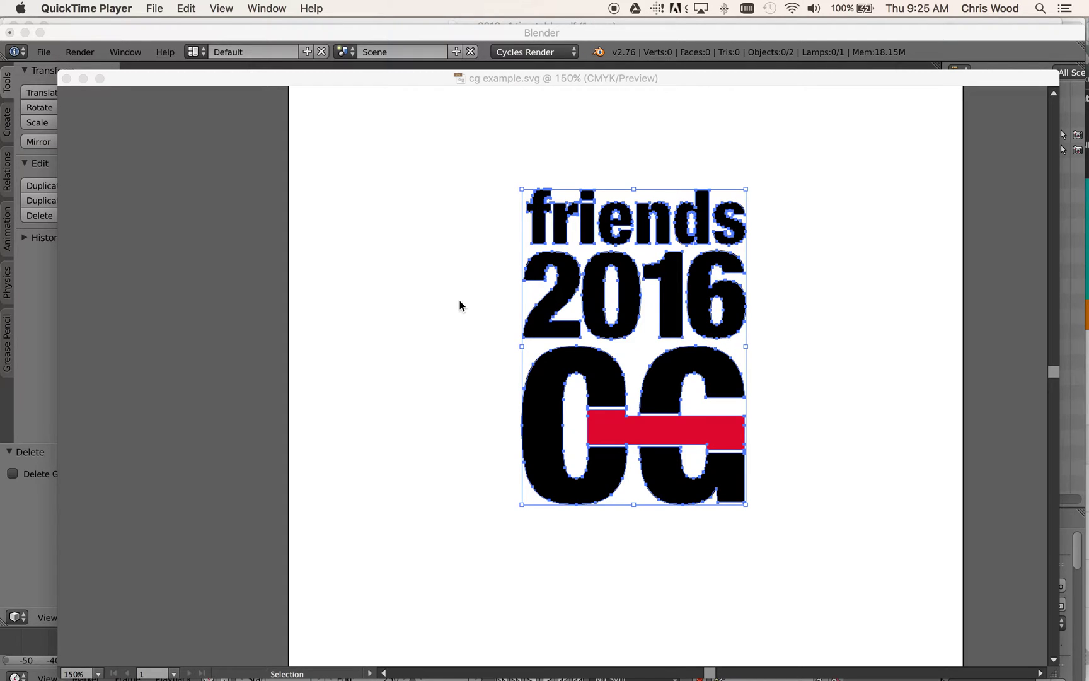
- Select the friends lettering and the 2, and confirm Type > Create Outlines is greyed out
click(460, 306)
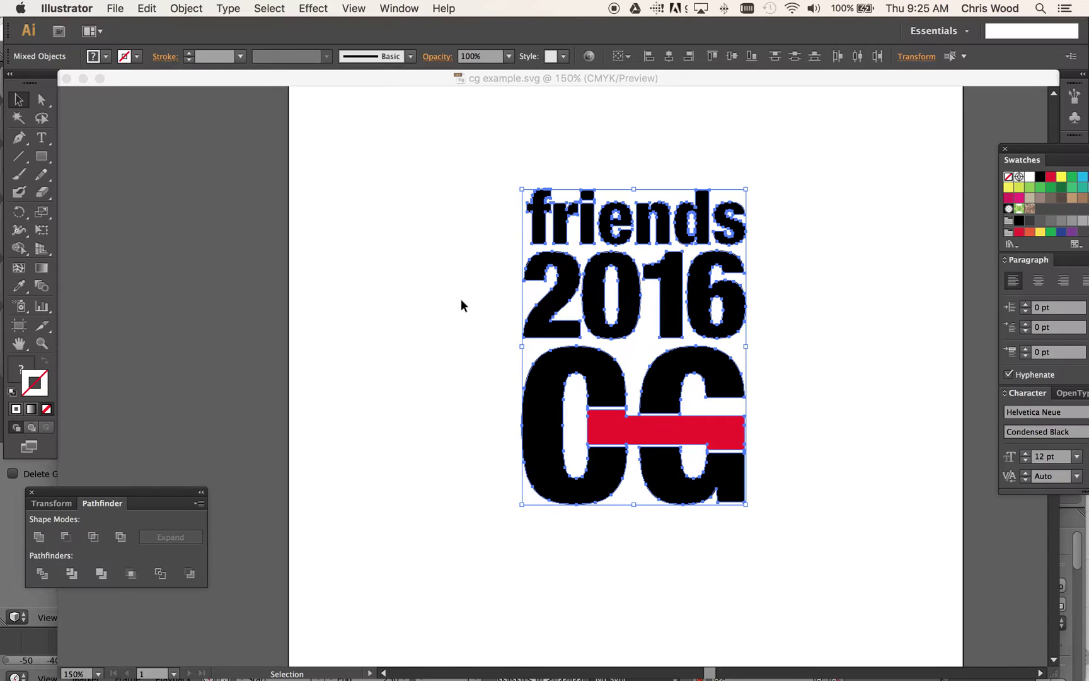
click(467, 309)
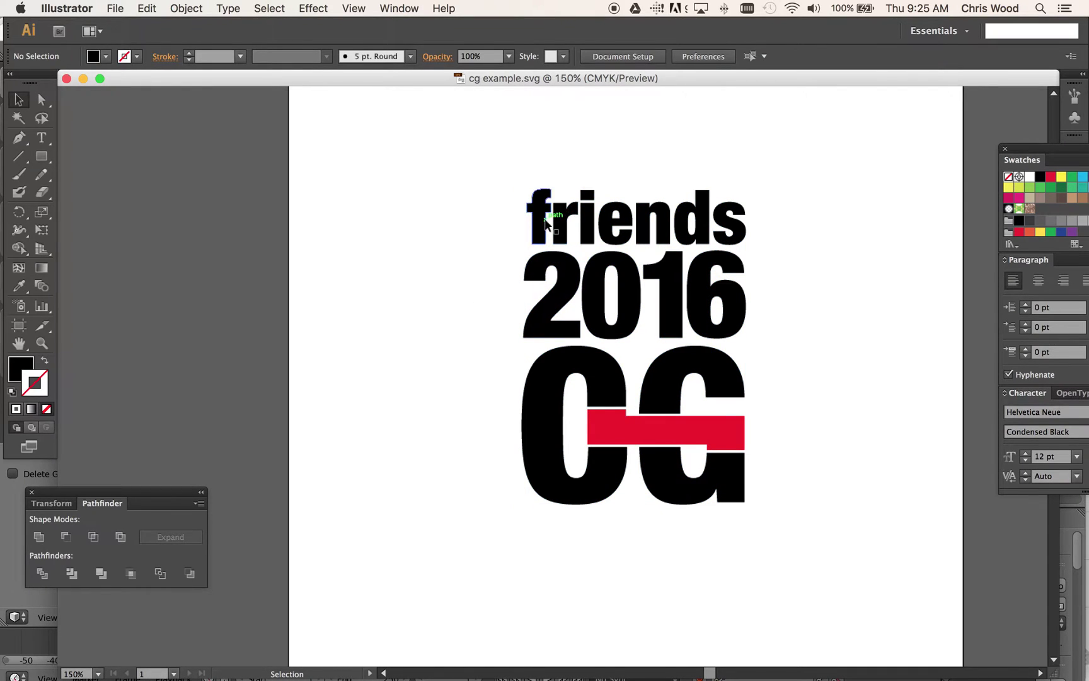
click(546, 224)
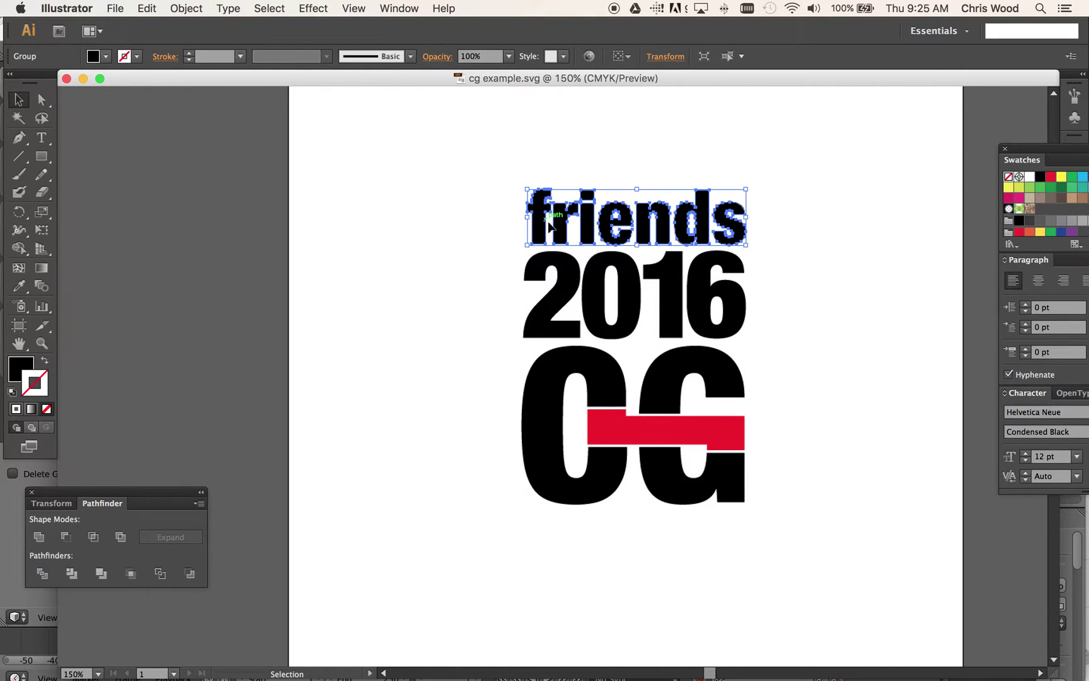
click(552, 295)
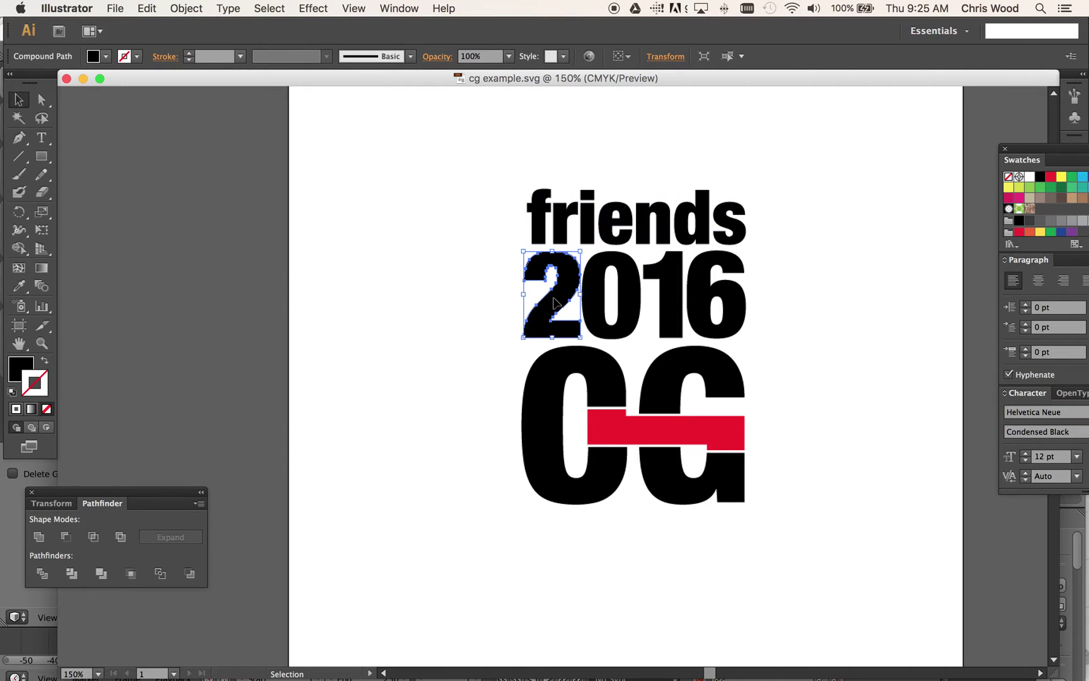
click(605, 234)
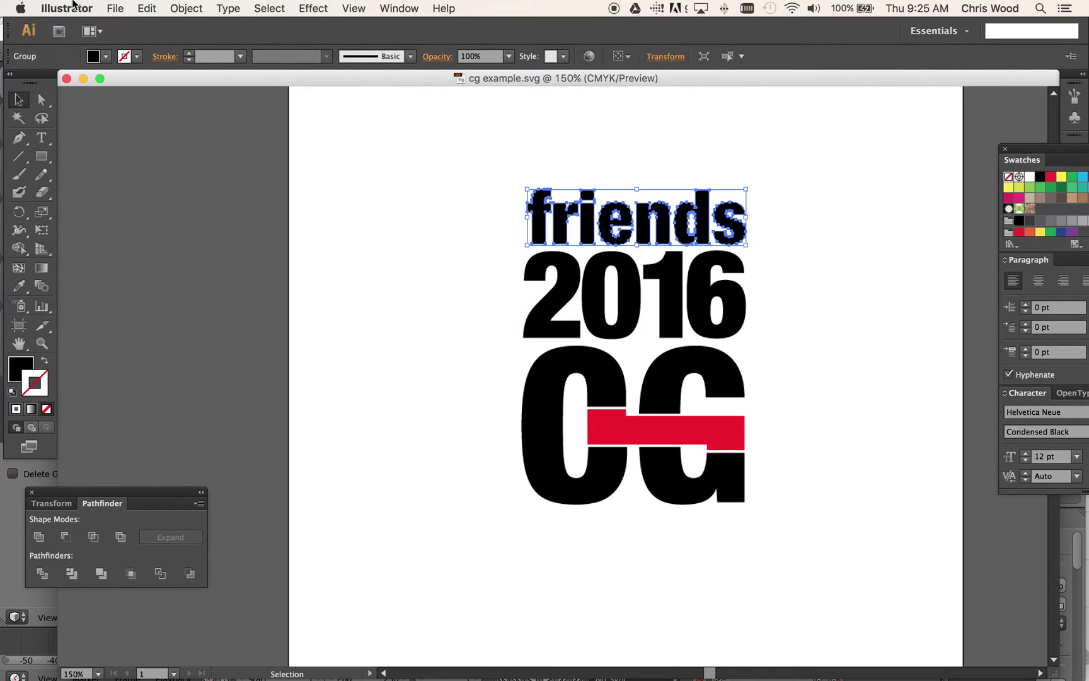
click(227, 8)
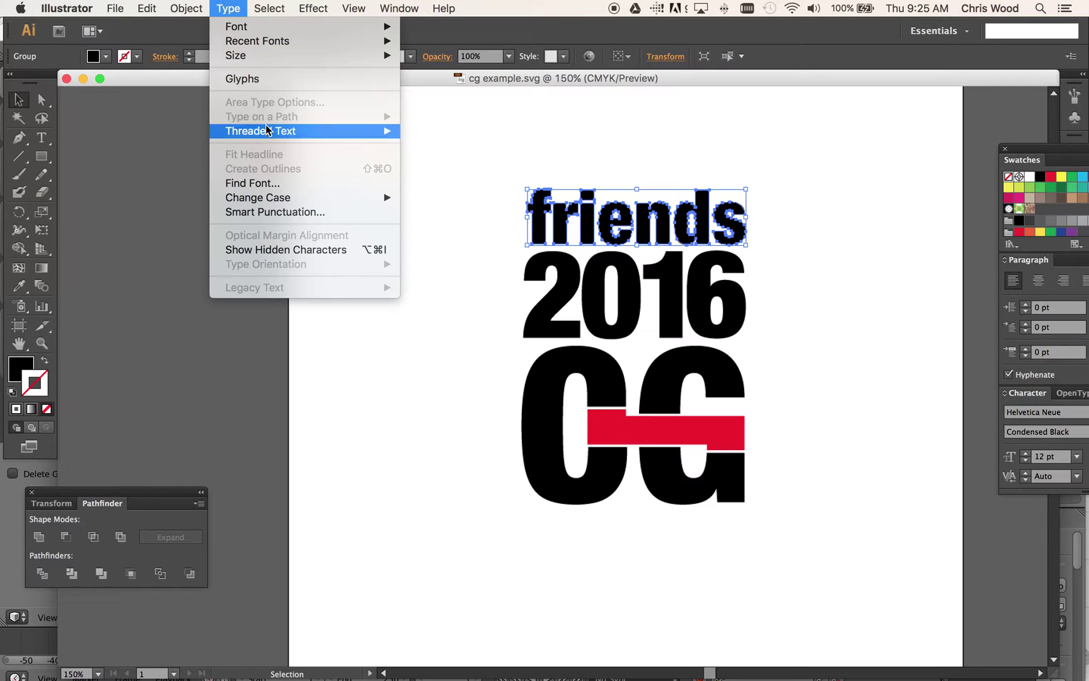
click(430, 279)
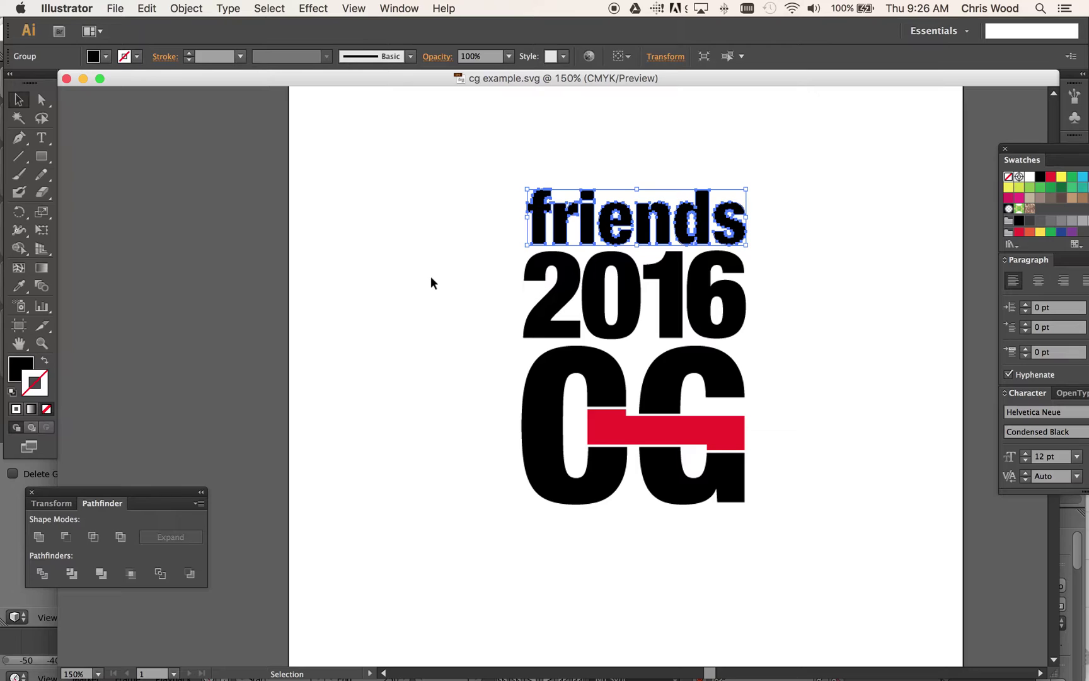
- Toggle the artwork to Outline view with Cmd+Y and back to full-colour preview
key(super+y)
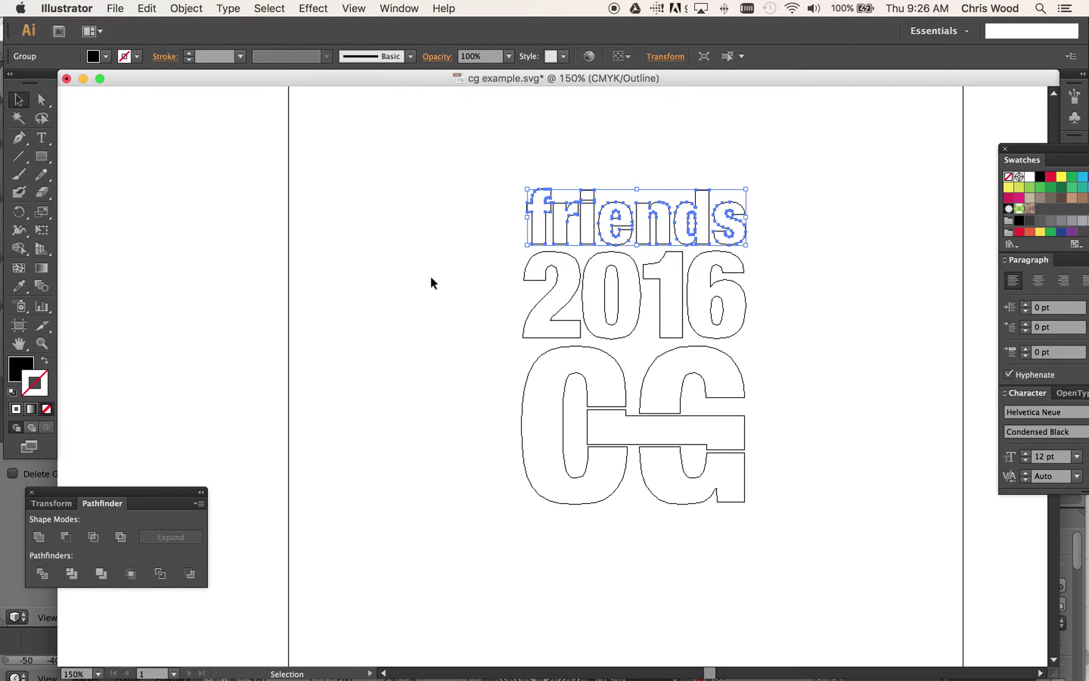
click(423, 283)
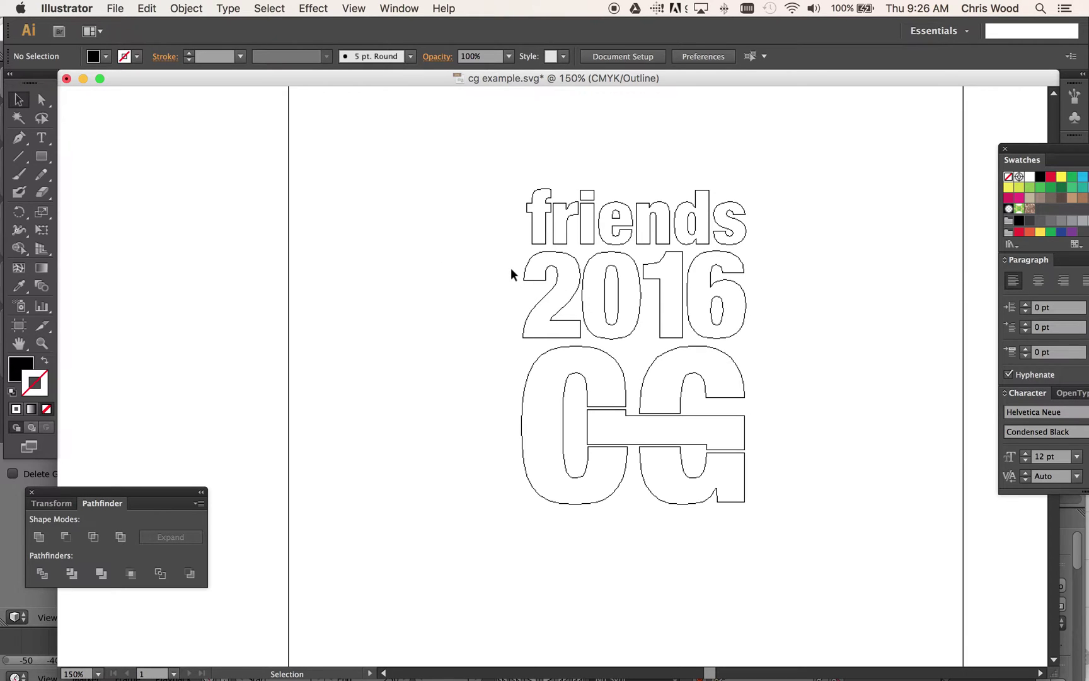
key(super+y)
click(115, 8)
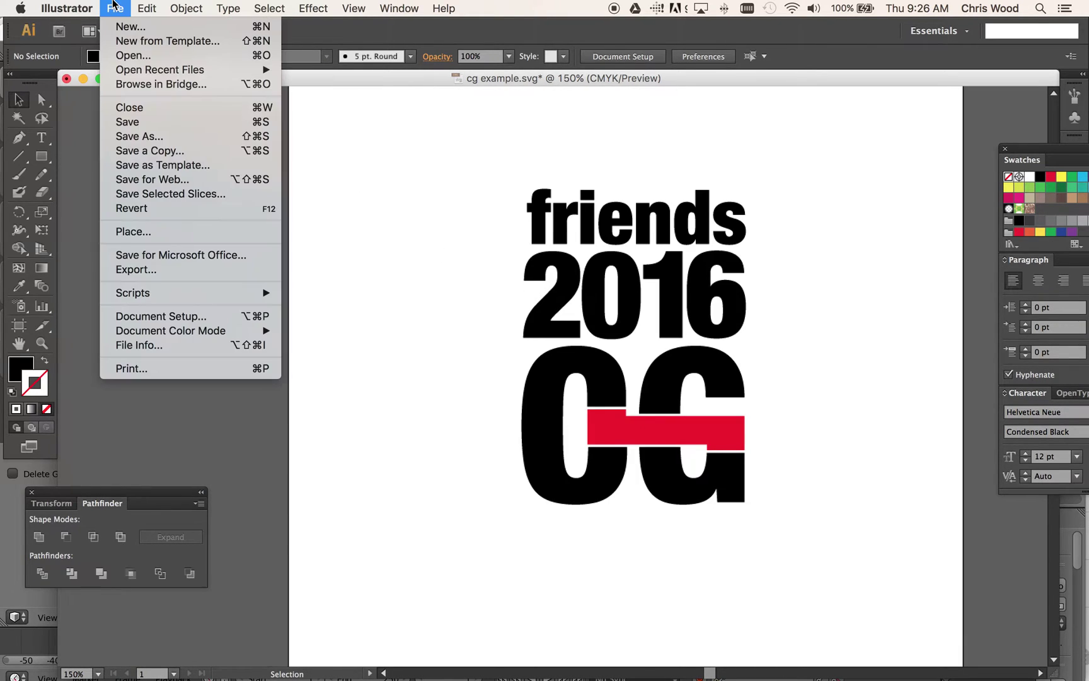
- Save the logo as cg example 2.svg, keeping the SVG 1.1 profile in SVG Options
click(110, 137)
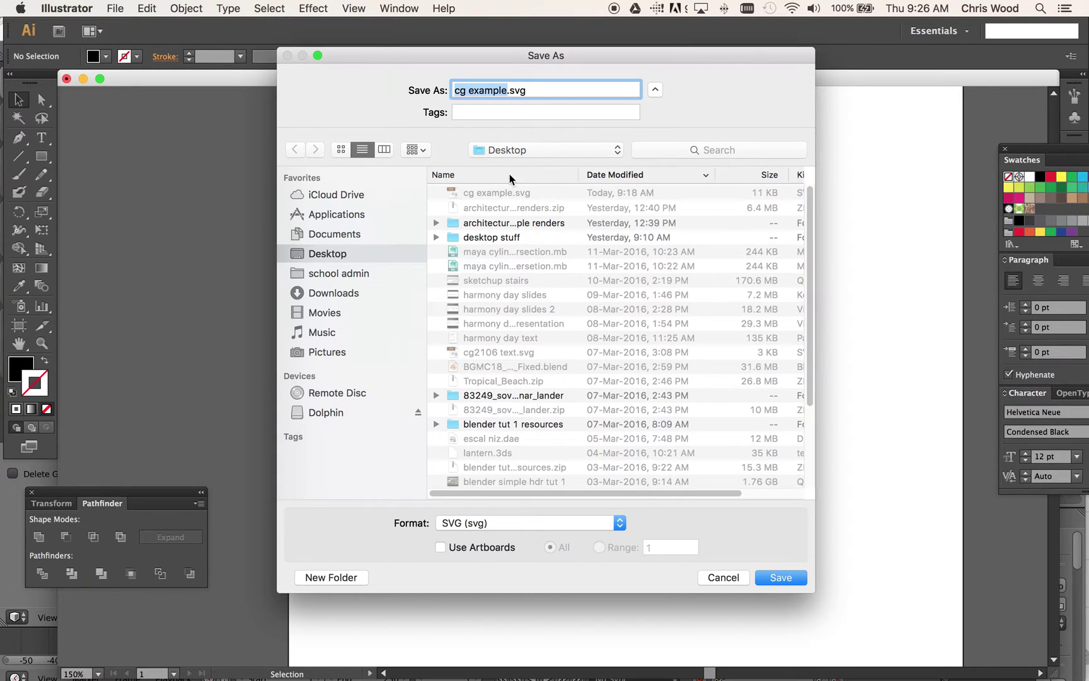
click(508, 91)
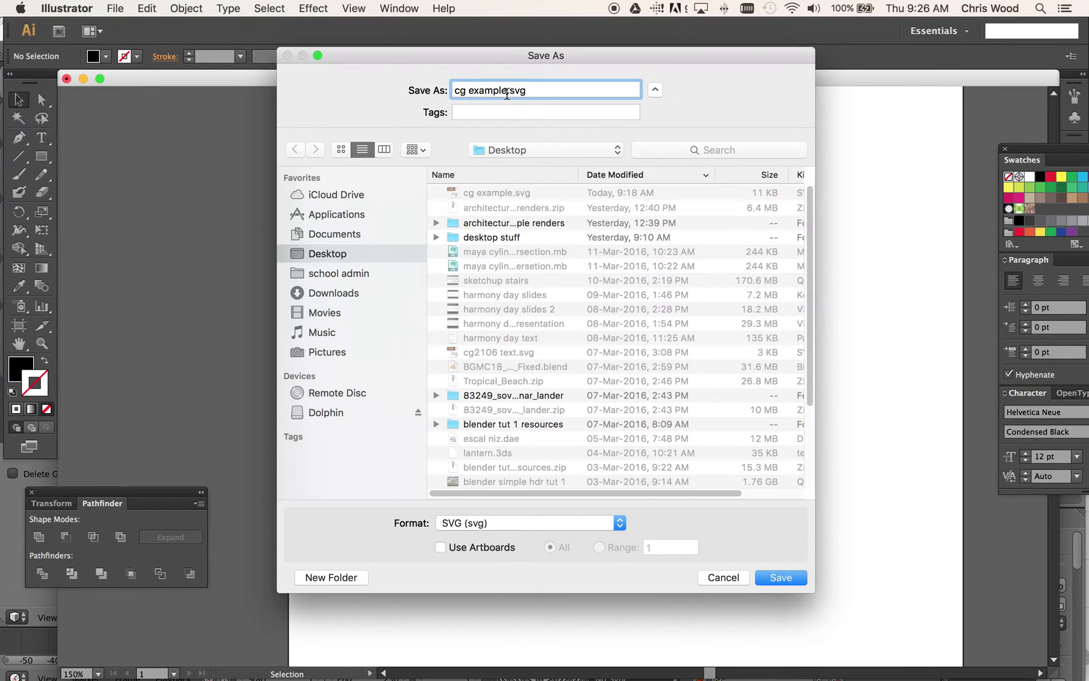
text(2)
key(Return)
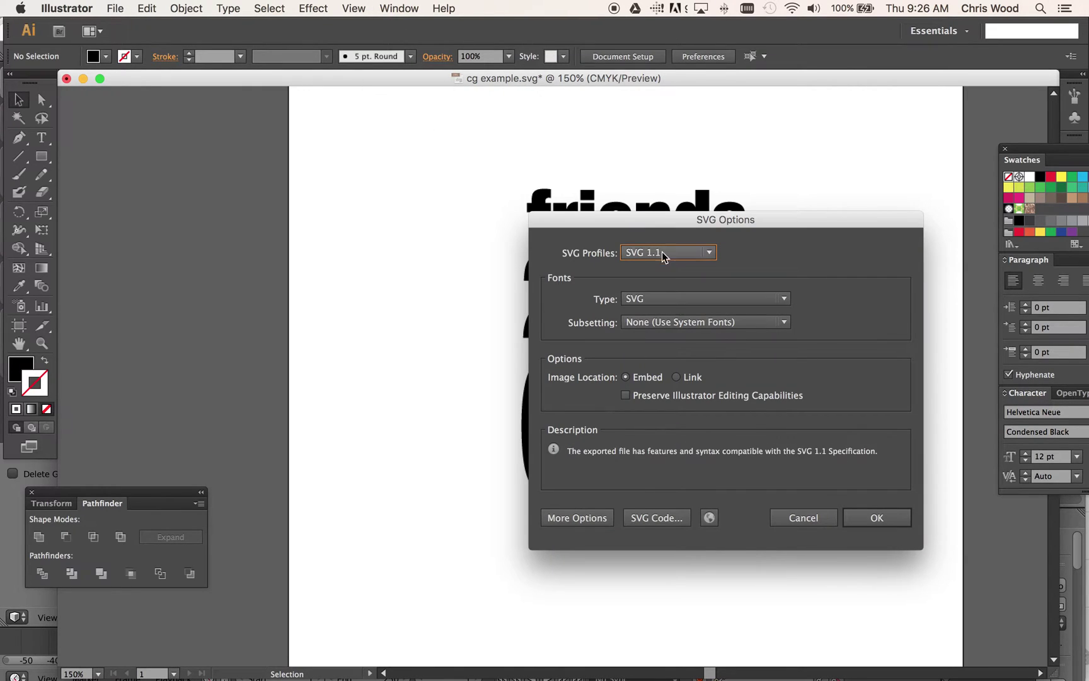
mouse_move(682, 304)
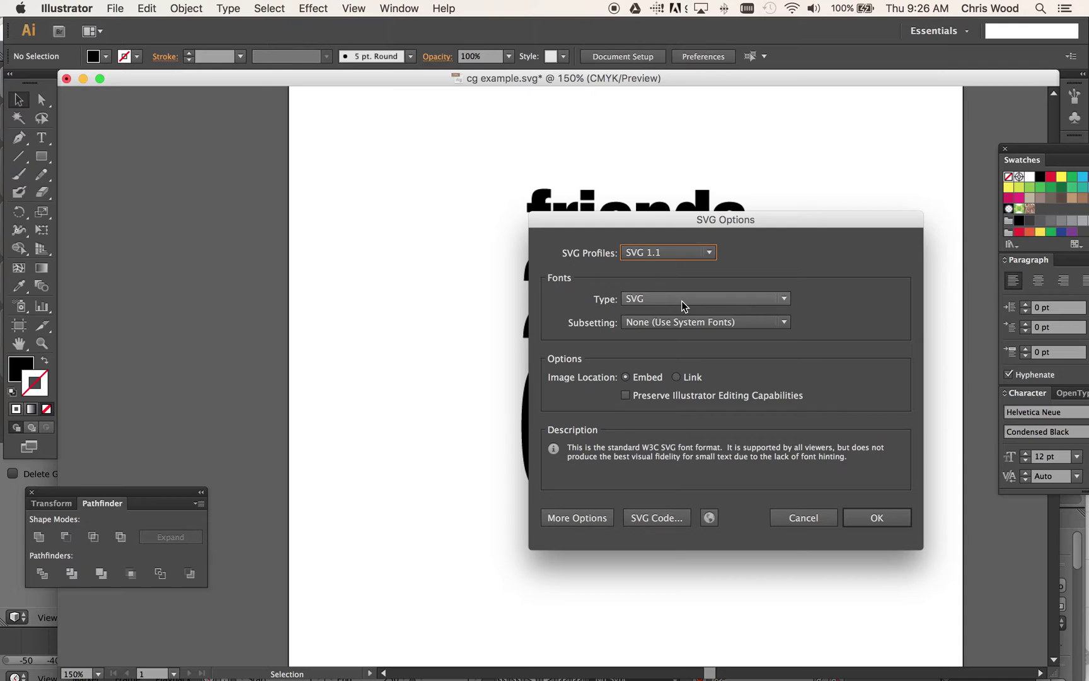
mouse_move(628, 397)
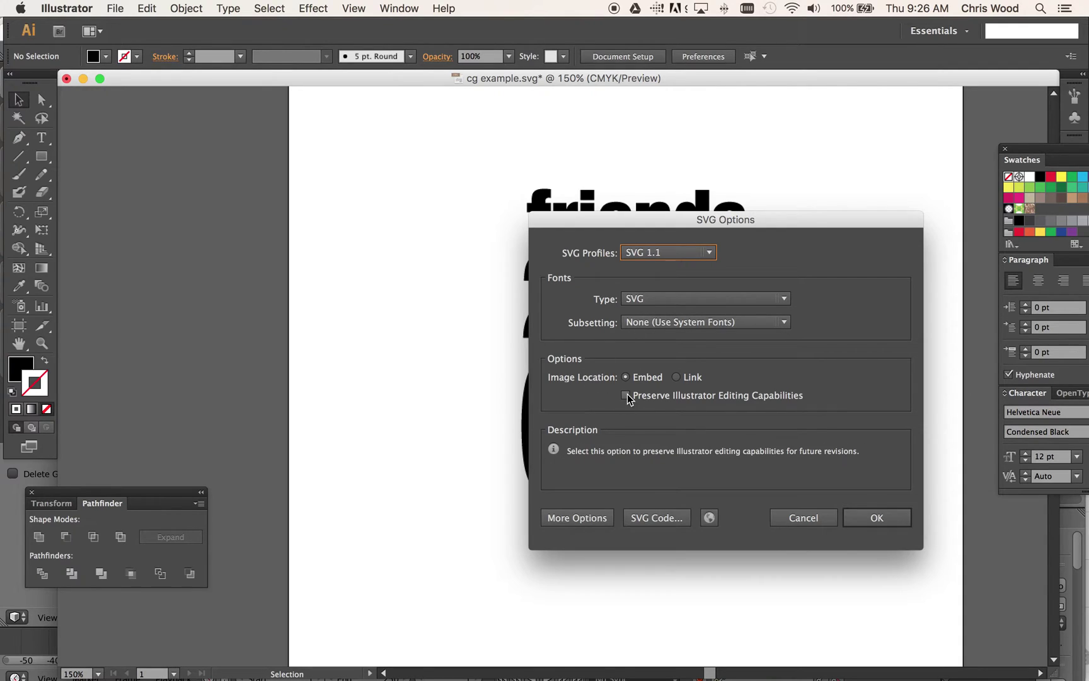
click(877, 518)
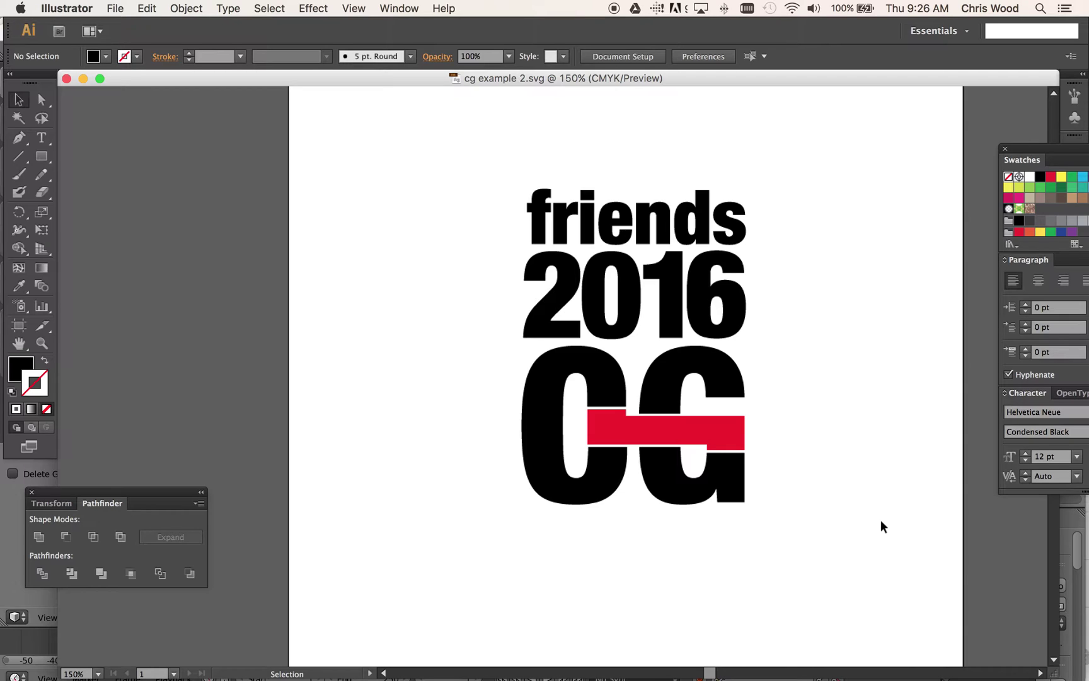
- In Blender, import cg example 2.svg via File > Import > Scalable Vector Graphics
key(super+Tab)
key(super+Tab)
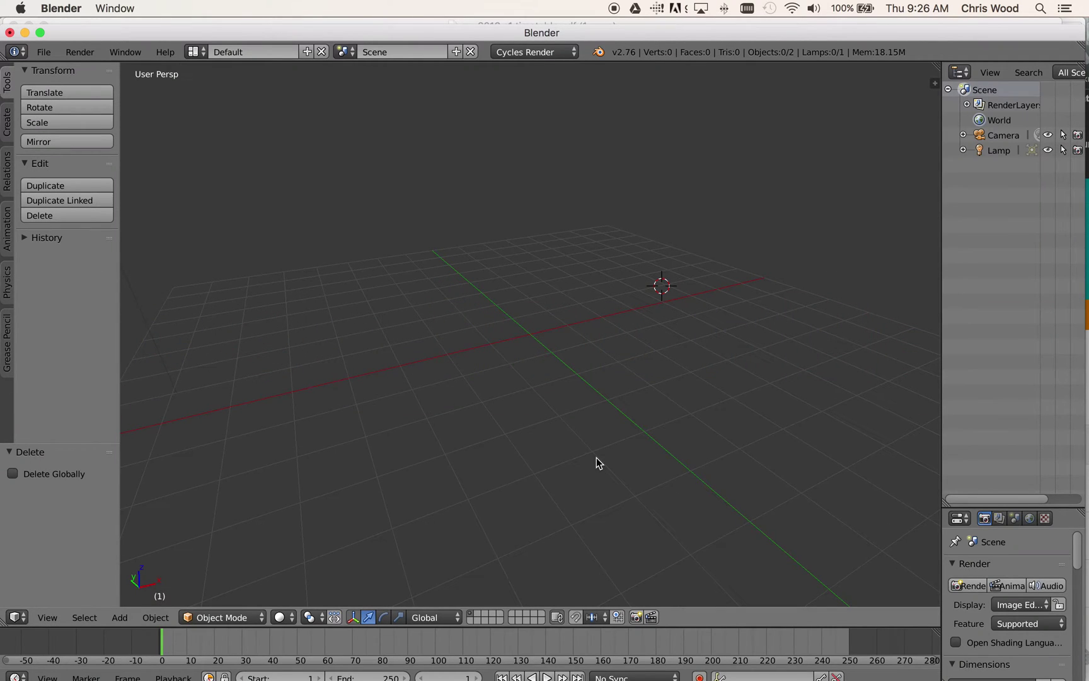
scroll(598, 463, down, 5)
scroll(598, 464, up, 2)
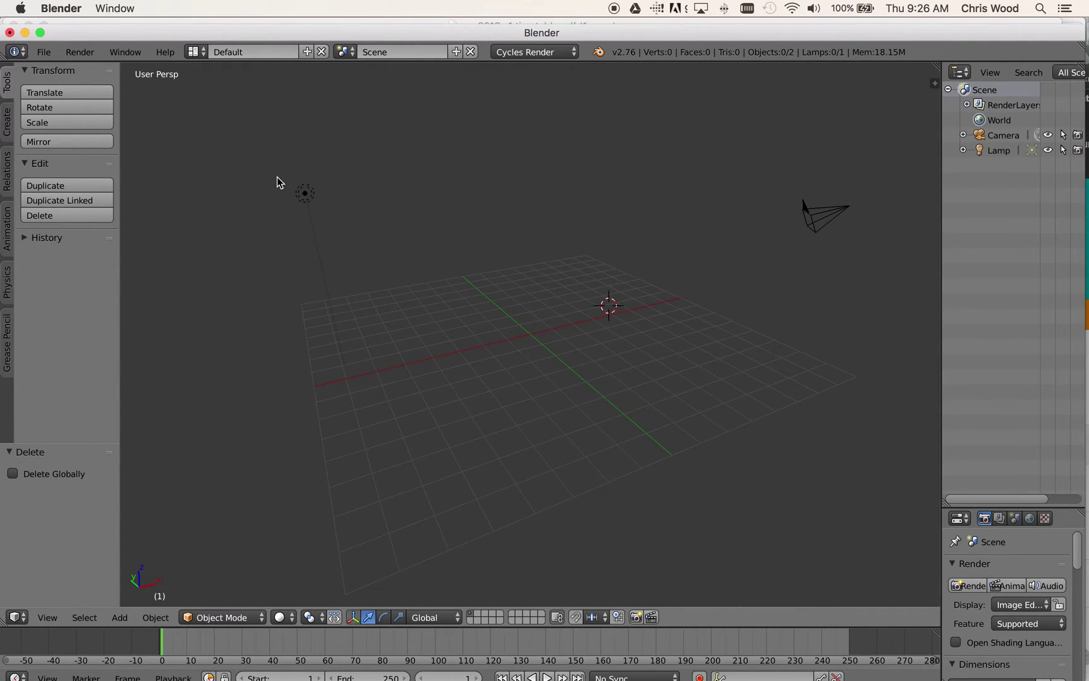
scroll(492, 342, up, 4)
scroll(493, 339, down, 3)
scroll(493, 341, down, 2)
click(45, 52)
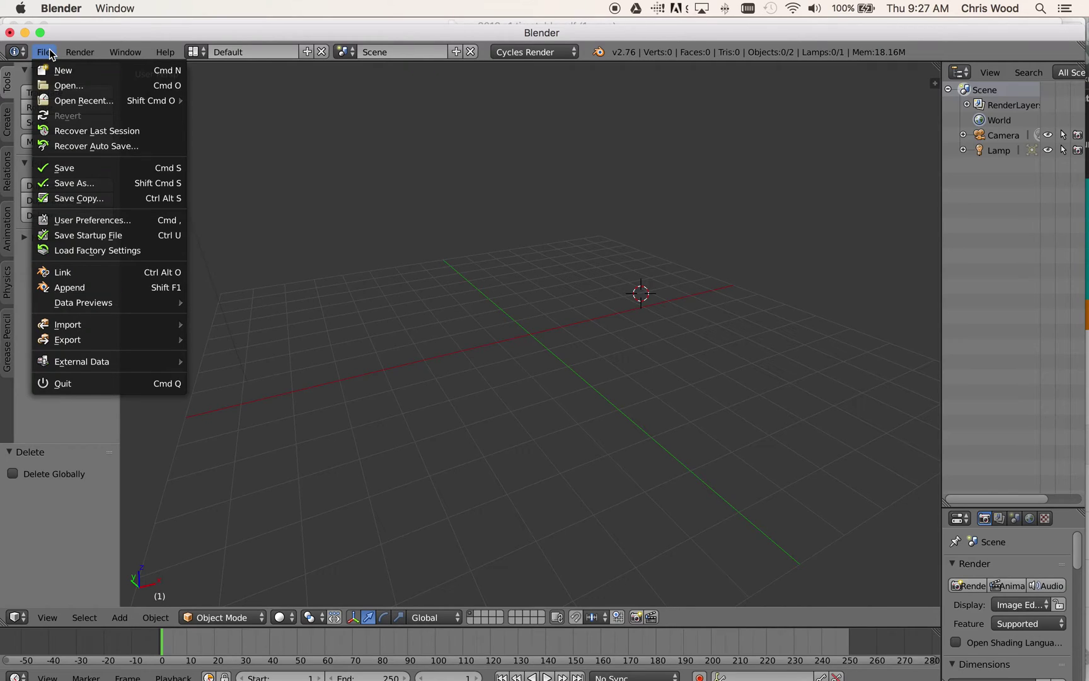
mouse_move(94, 324)
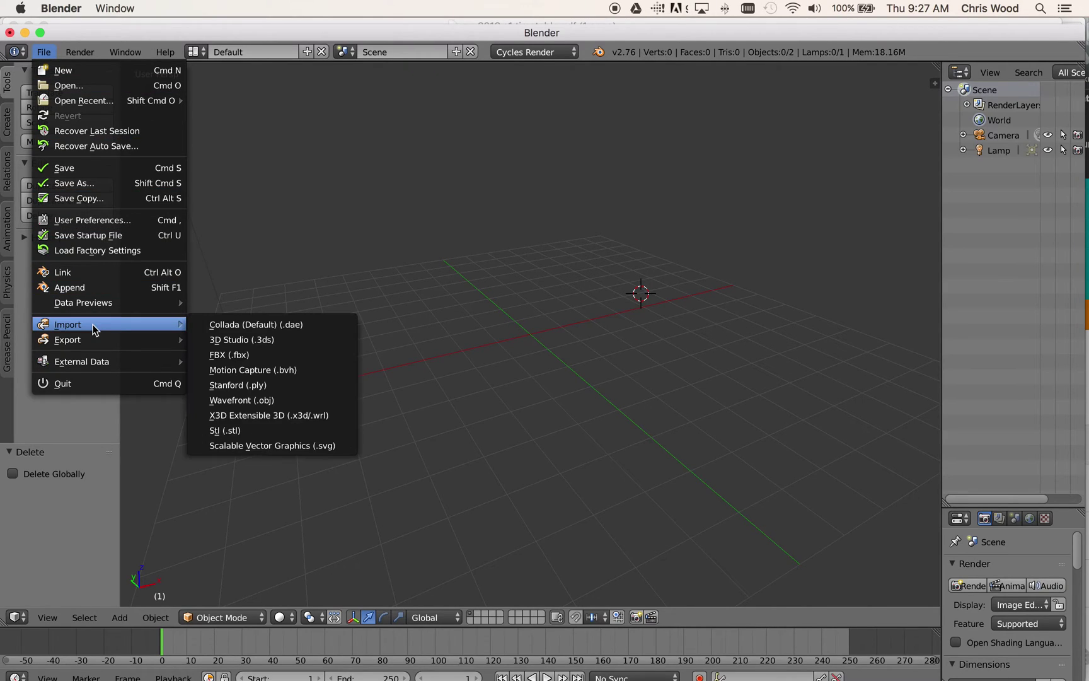
click(283, 445)
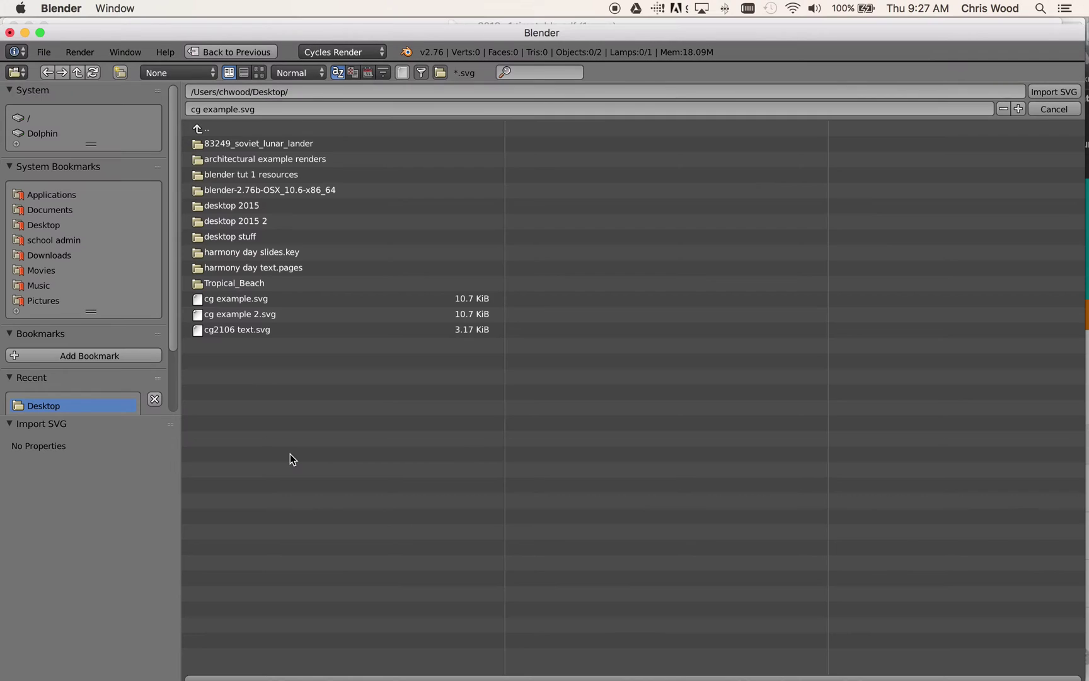
click(252, 314)
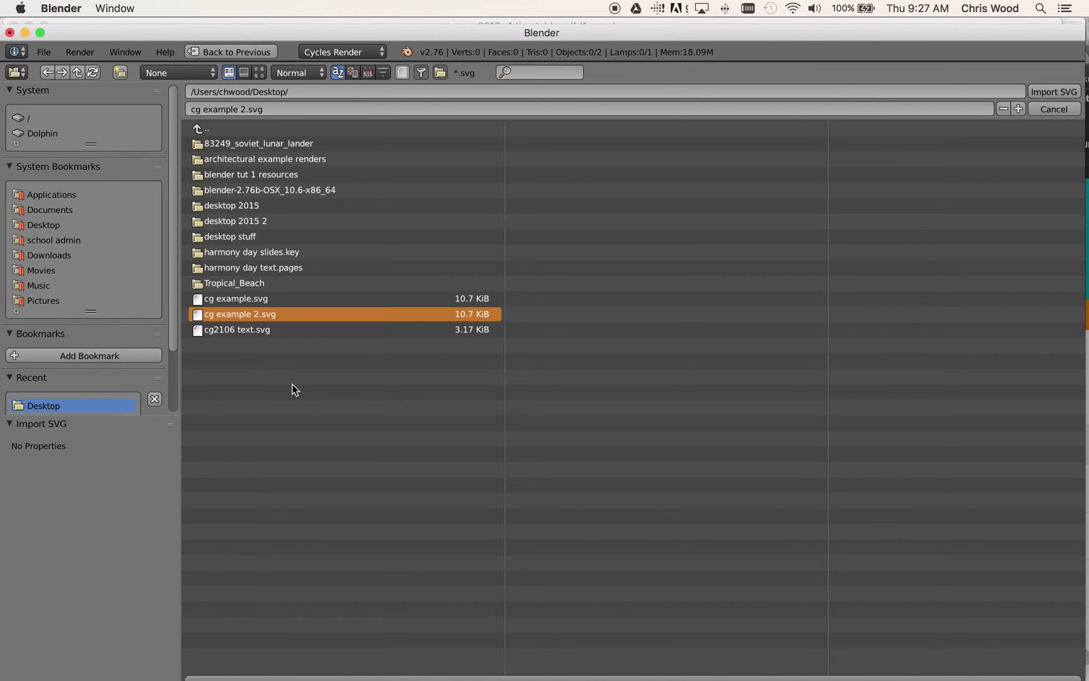
click(1053, 95)
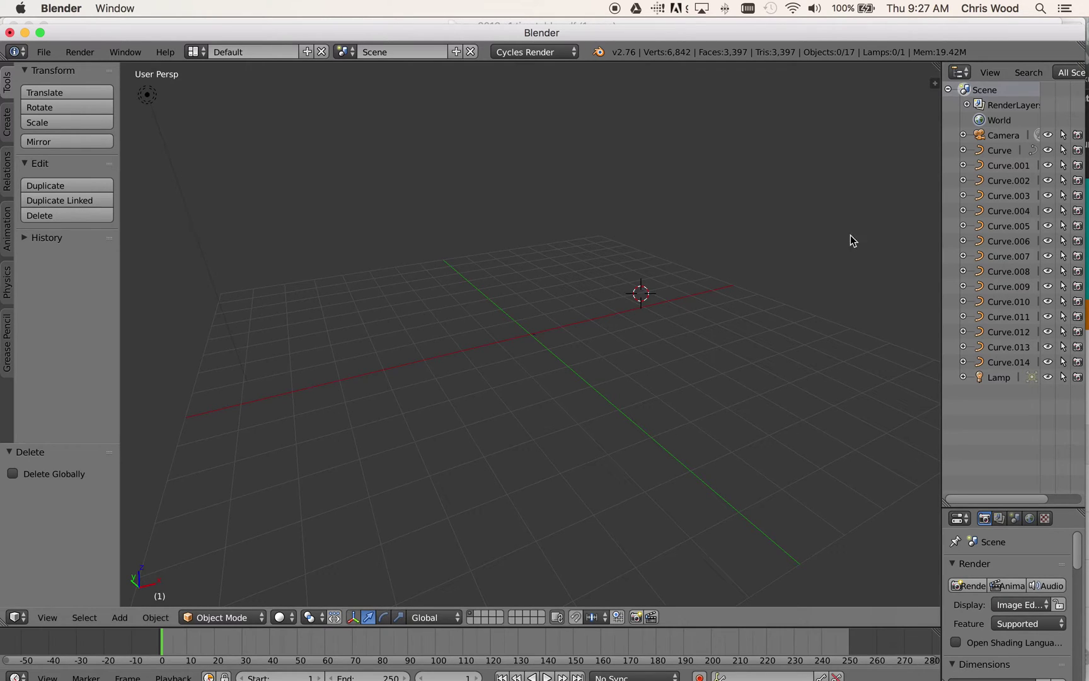
- Box-select all logo curves, set their origins to geometry, and move them toward the world centre
scroll(520, 346, up, 4)
scroll(601, 346, up, 8)
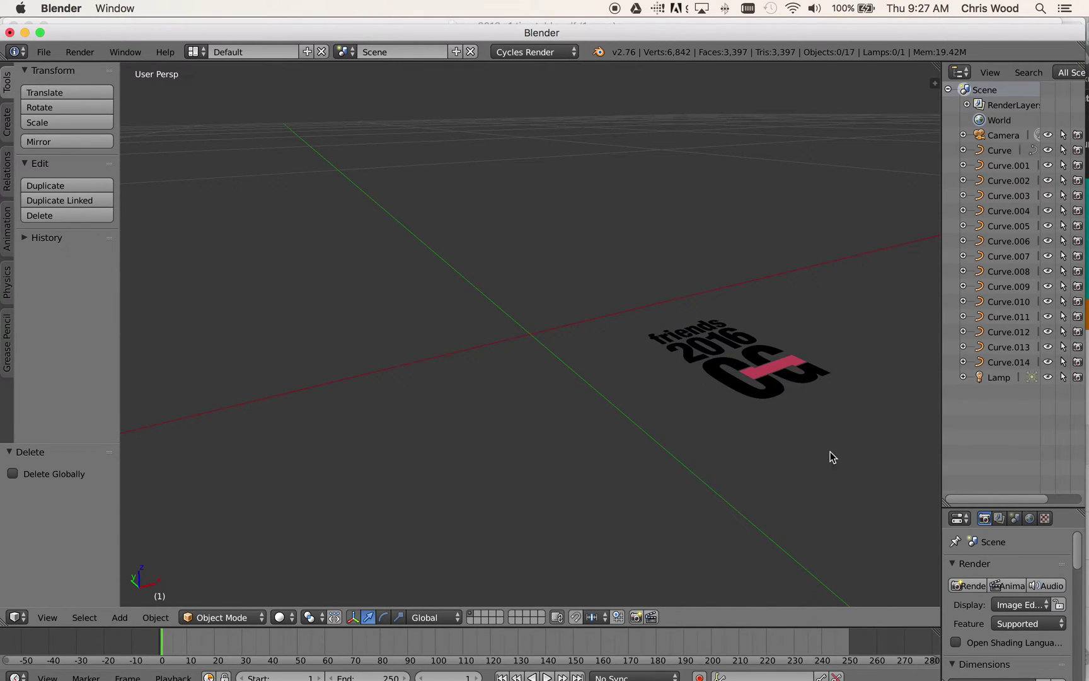
key(b)
drag(586, 255, 895, 480)
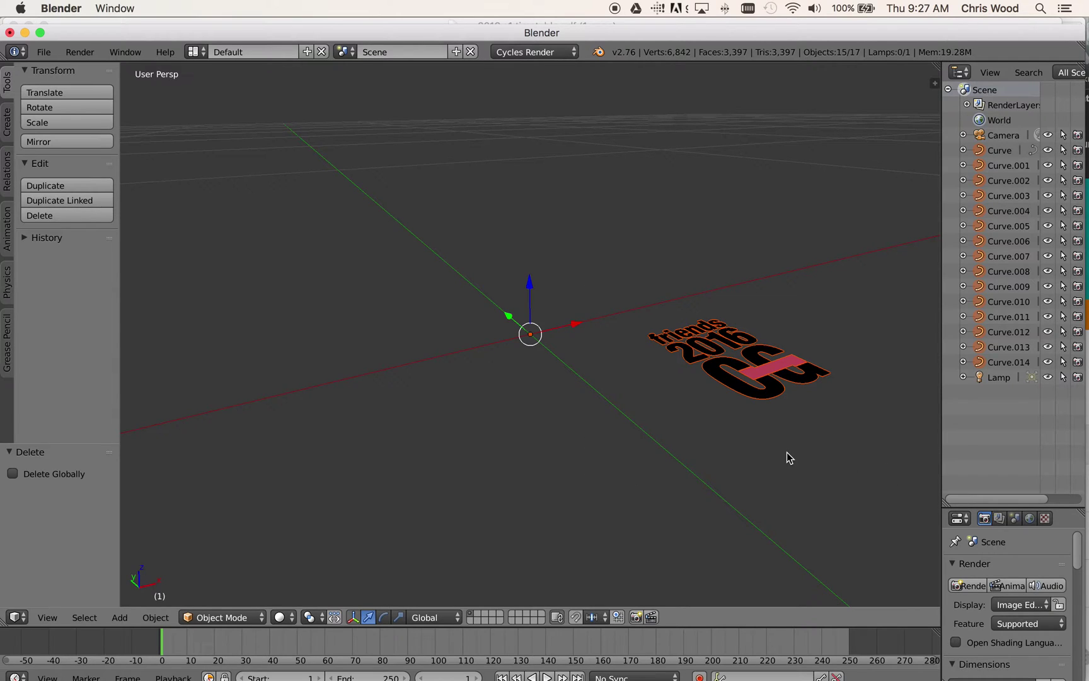
click(154, 617)
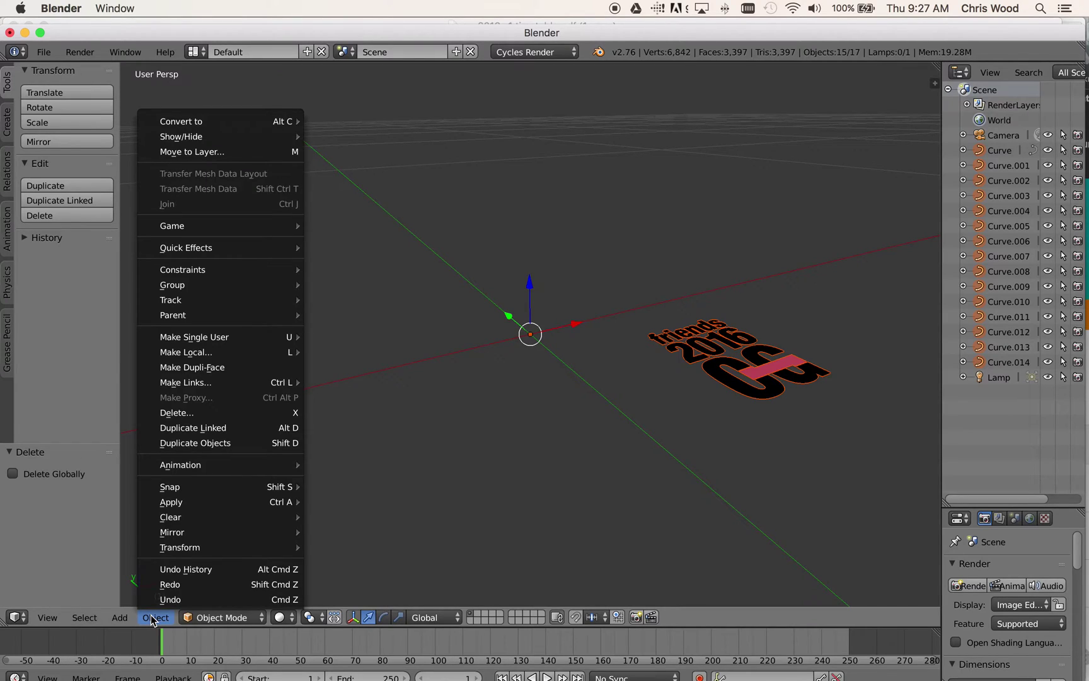
mouse_move(188, 546)
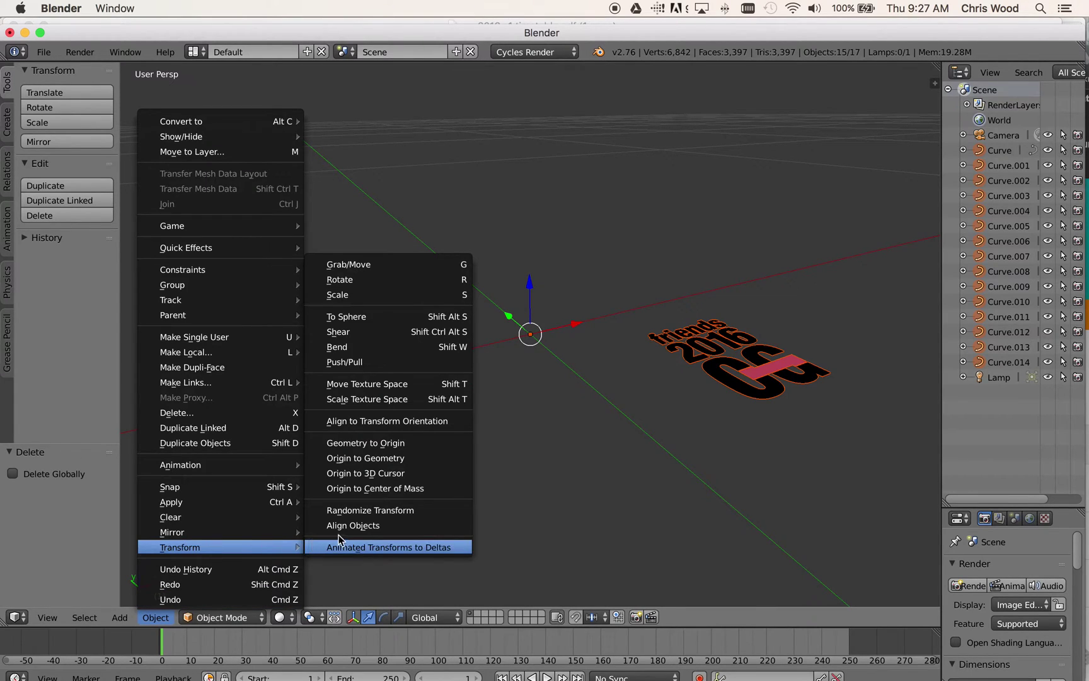
click(370, 459)
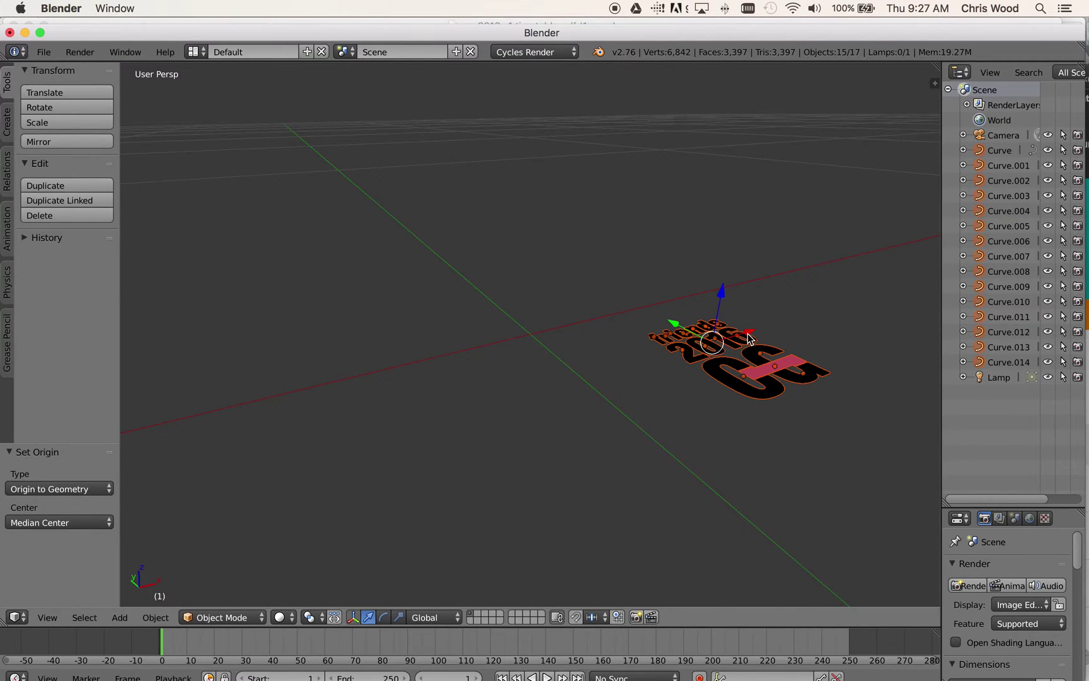
drag(746, 340, 496, 305)
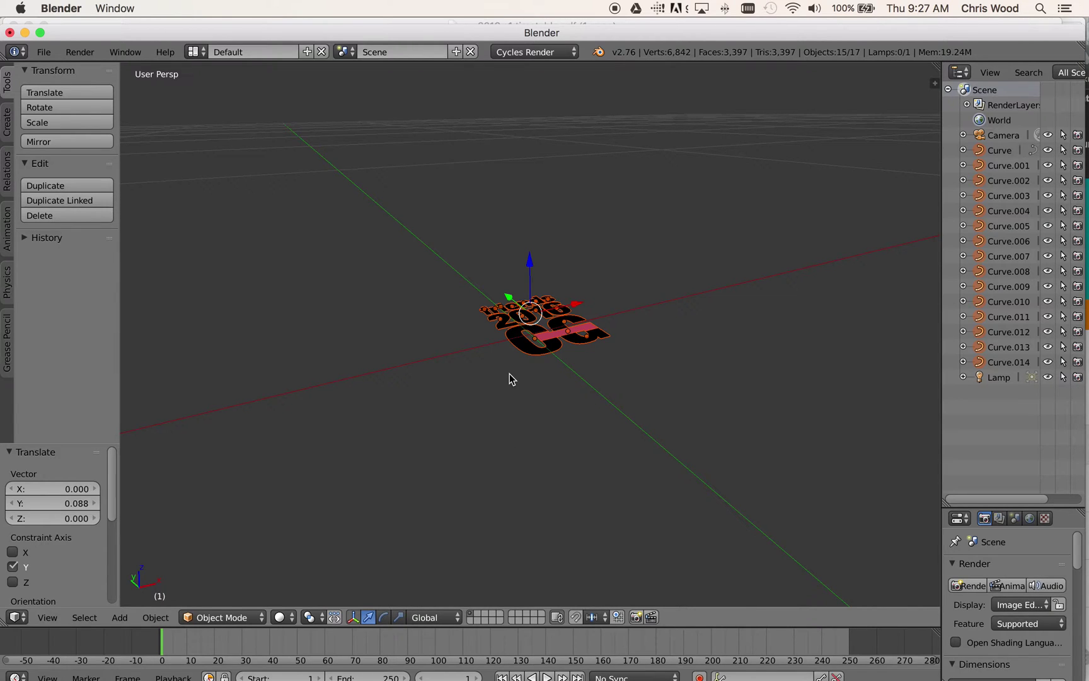
- Scale the logo curves up uniformly, settling on a factor of 1.698
key(s)
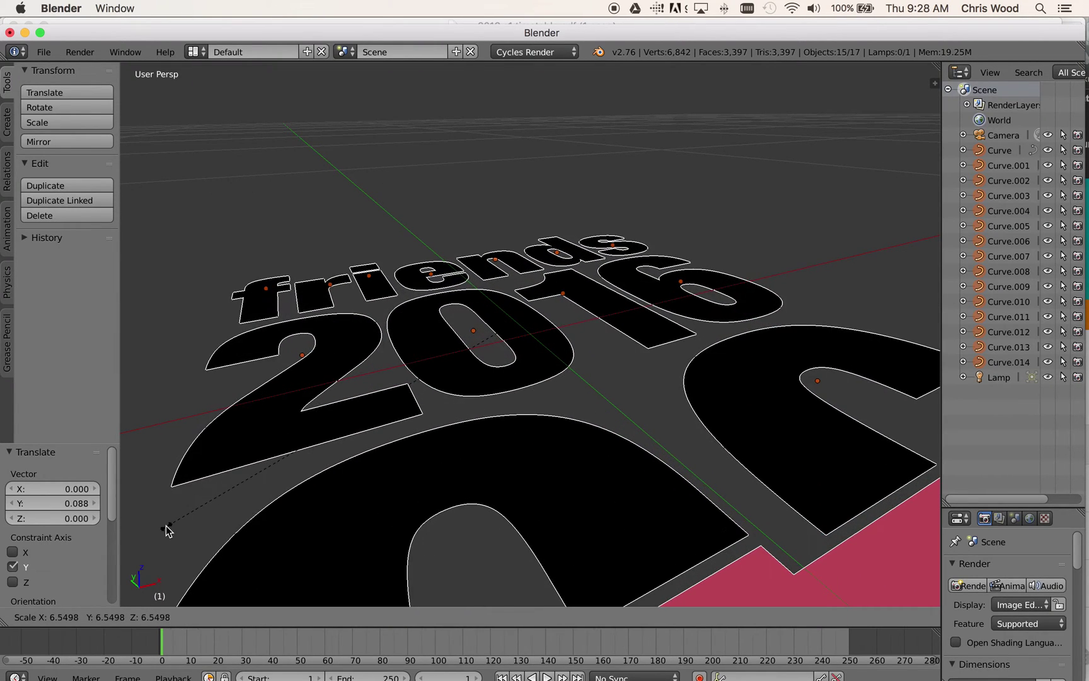
click(167, 531)
scroll(420, 448, down, 12)
scroll(420, 447, down, 2)
key(s)
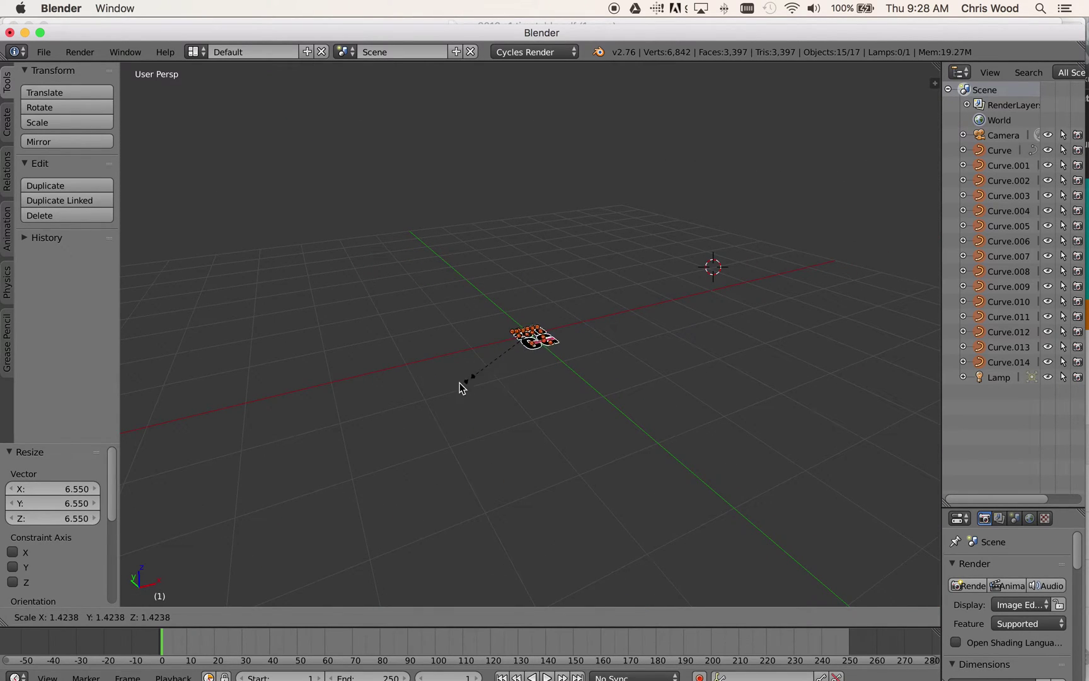
click(237, 508)
scroll(501, 396, down, 1)
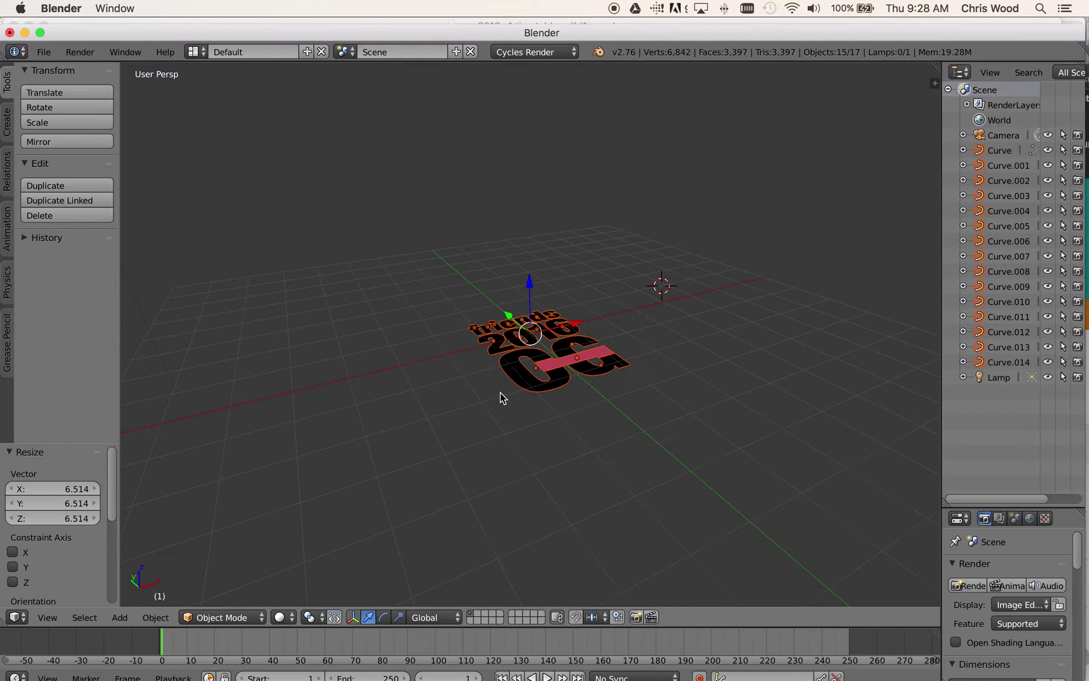
scroll(501, 393, down, 3)
scroll(503, 397, up, 2)
key(s)
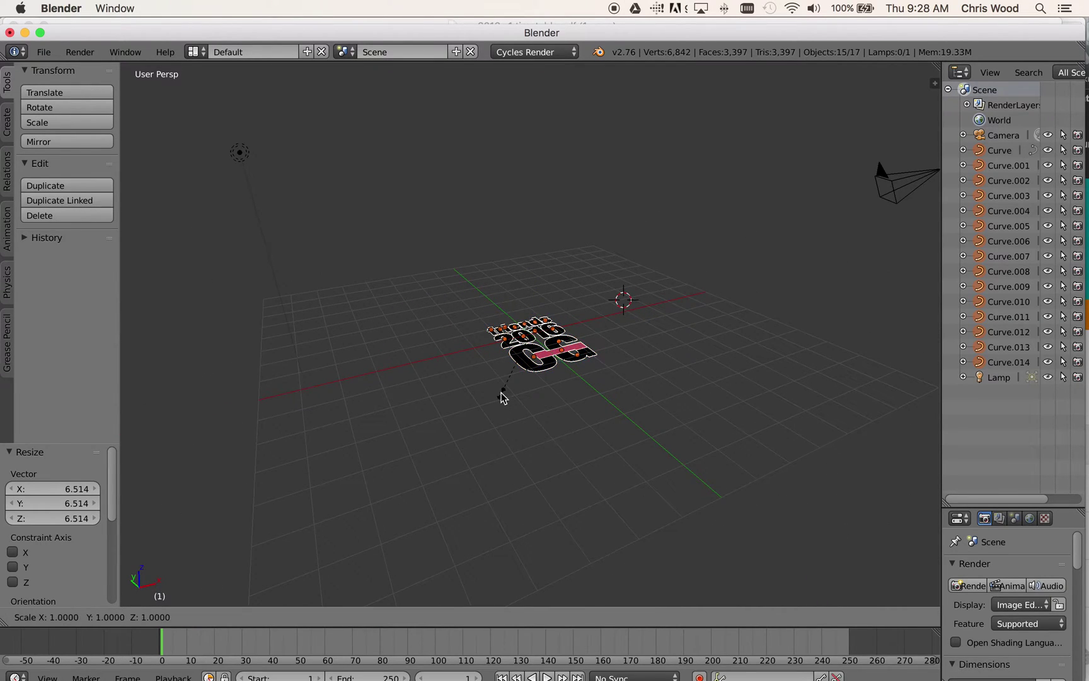
click(447, 409)
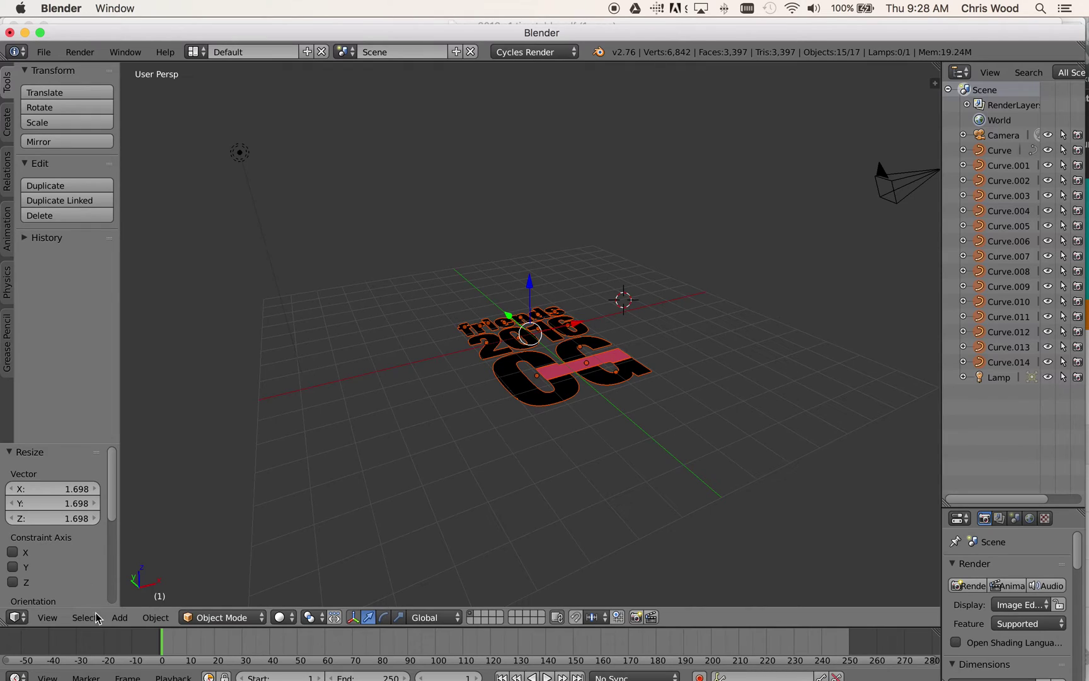
- Convert the logo curves with Mesh from Curve/Meta/Surf/Text, then select only the large 0
click(155, 618)
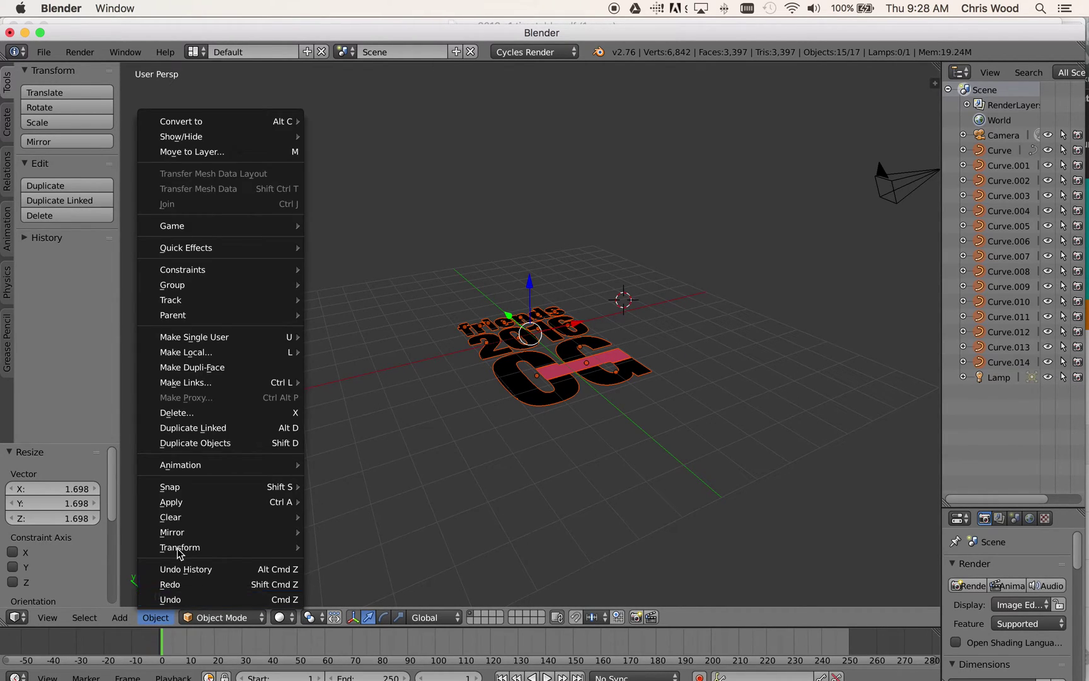
mouse_move(196, 122)
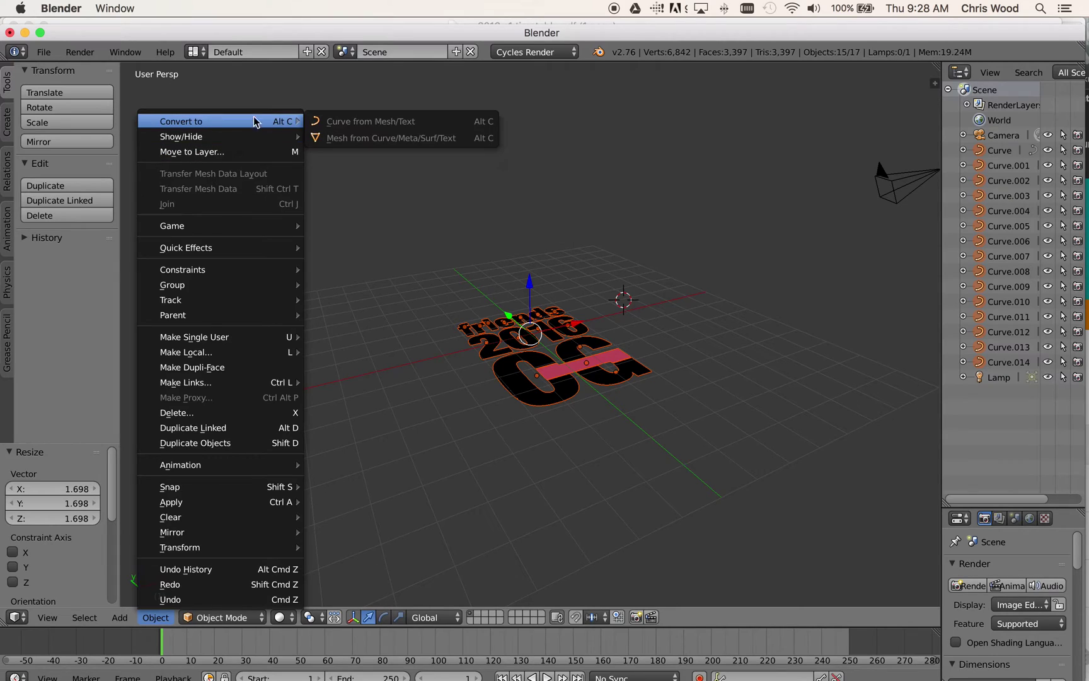
click(346, 144)
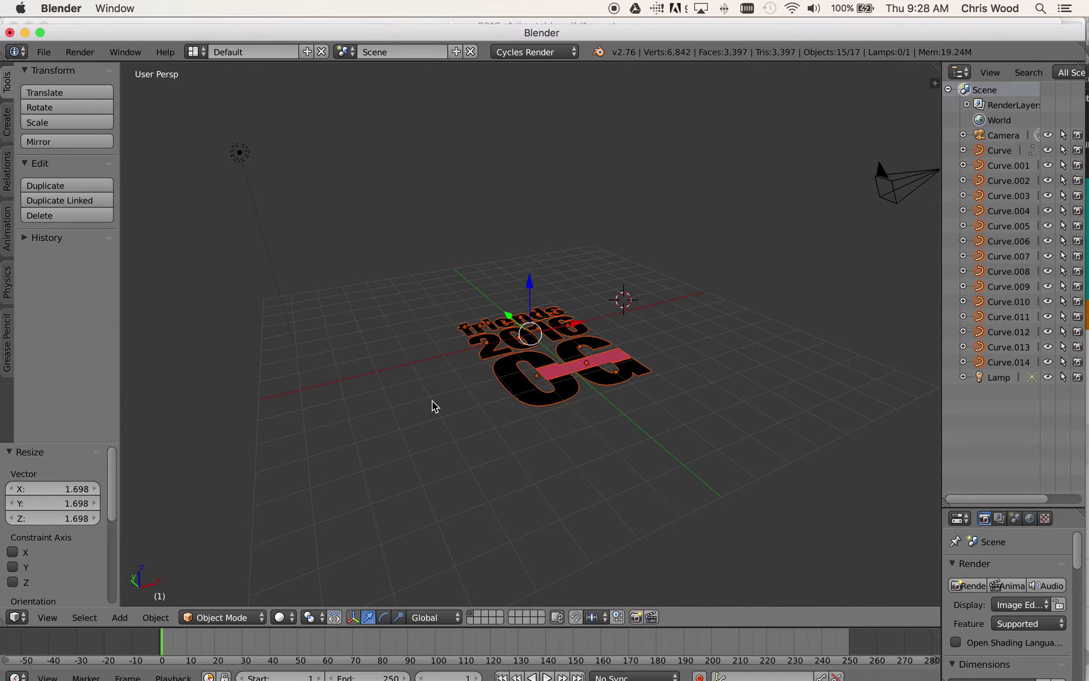
right_click(528, 399)
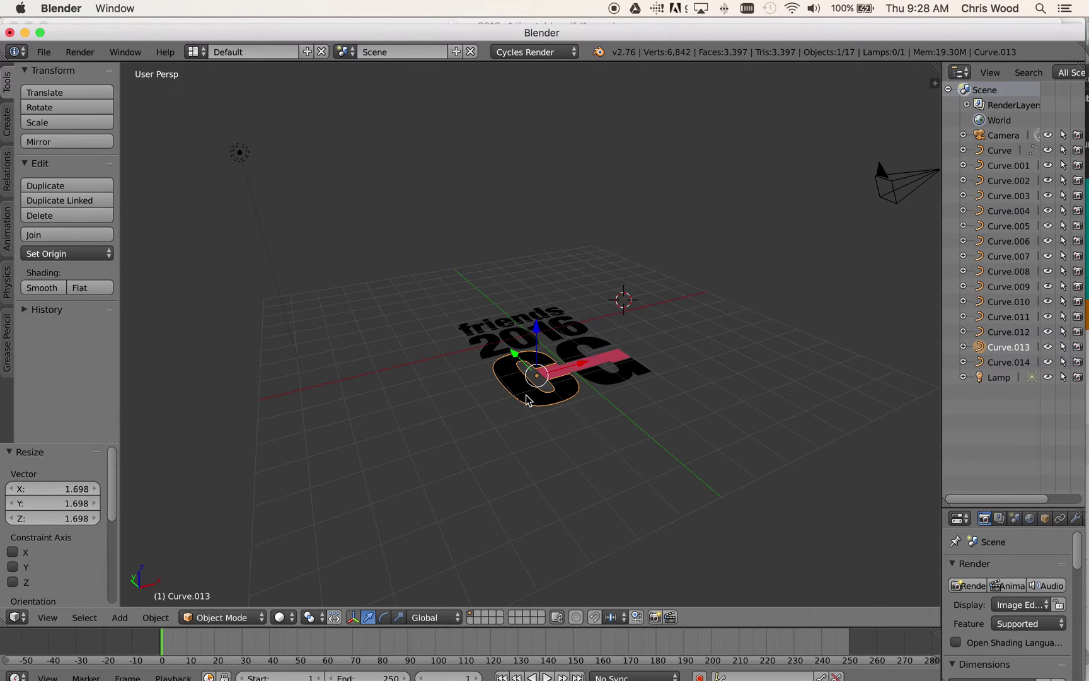
- Enter Edit Mode on the 0, box-select all its control points, and return to Object Mode
key(Tab)
scroll(526, 395, up, 5)
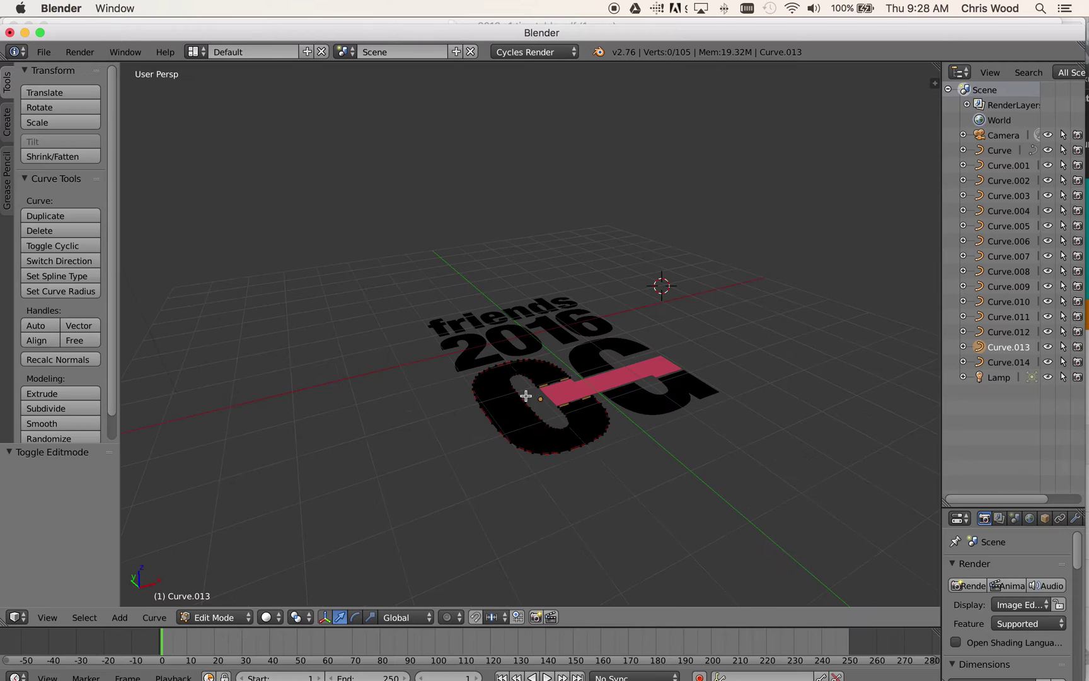
key(a)
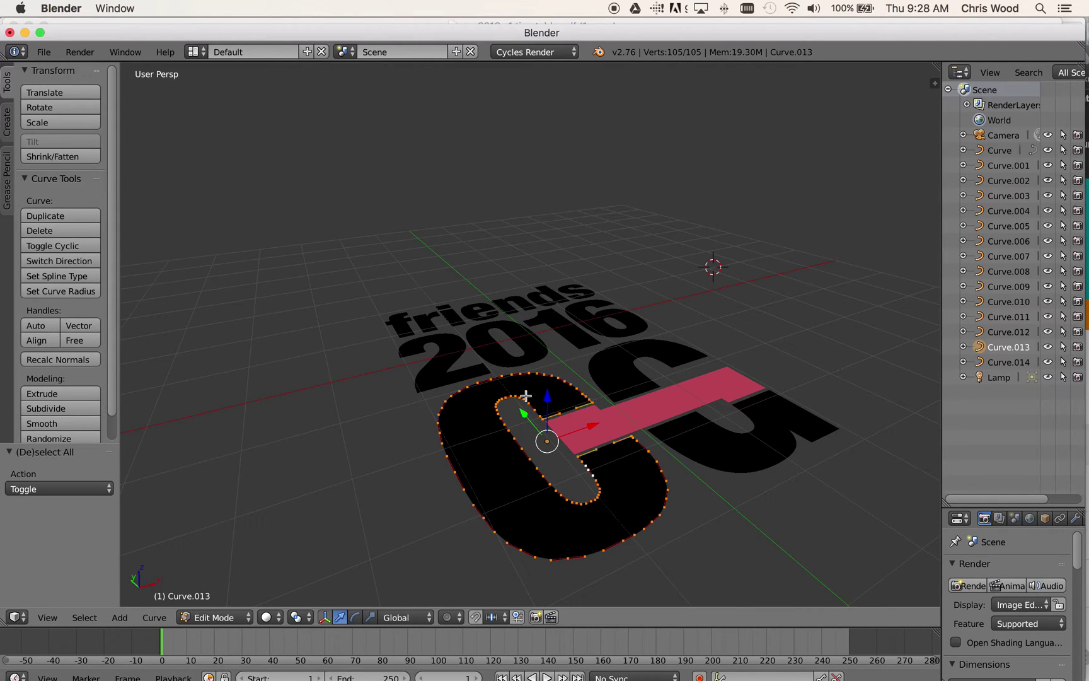
key(a)
scroll(363, 397, down, 3)
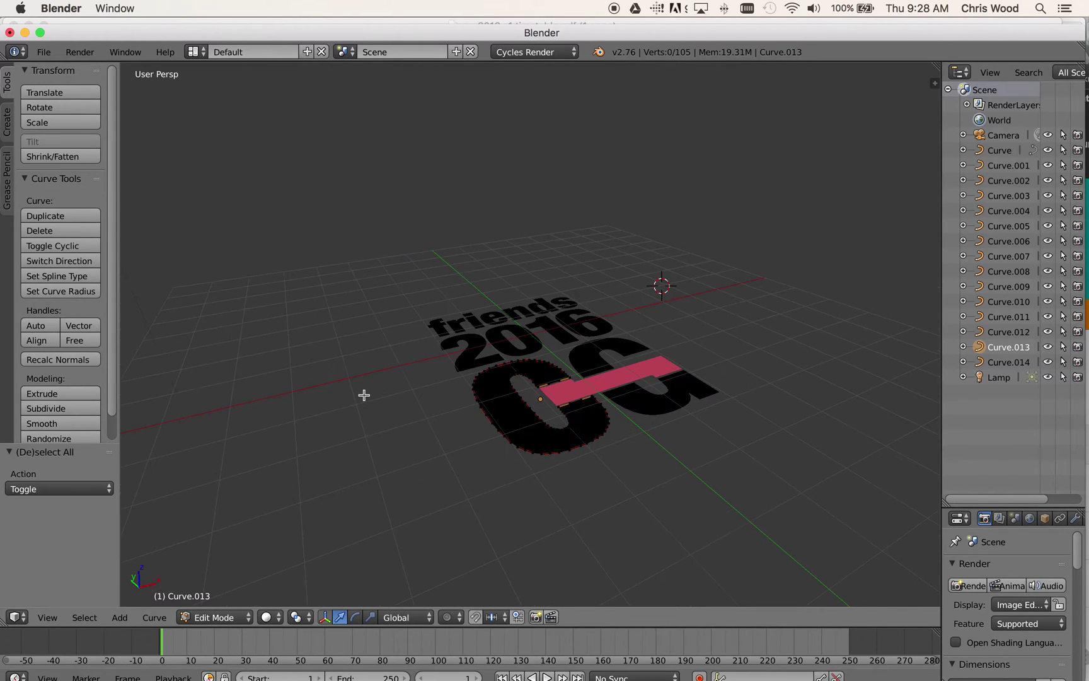
scroll(353, 353, up, 2)
key(b)
drag(343, 258, 856, 584)
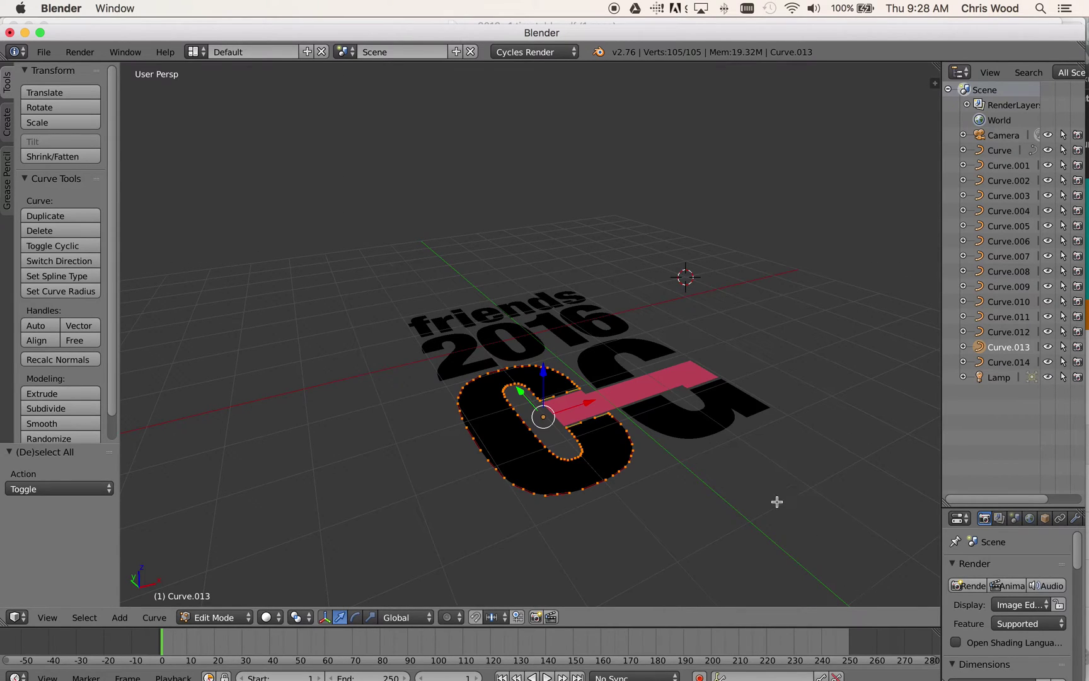
click(230, 616)
click(232, 600)
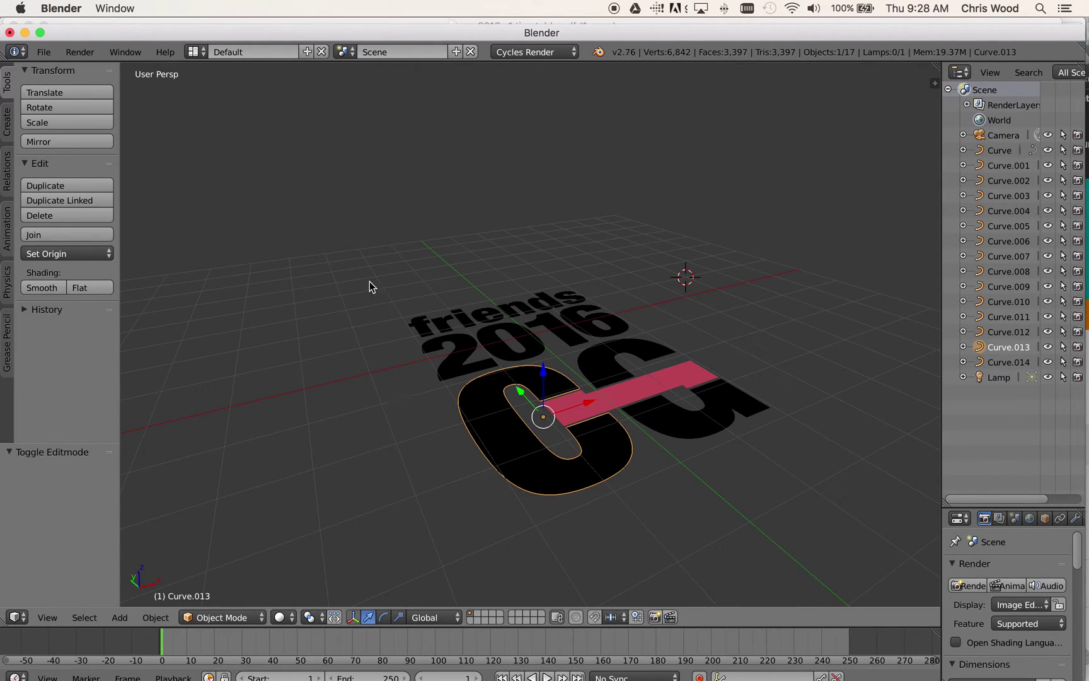
- Box-select all the letter objects and convert them to mesh with Mesh from Curve
key(b)
drag(391, 274, 766, 531)
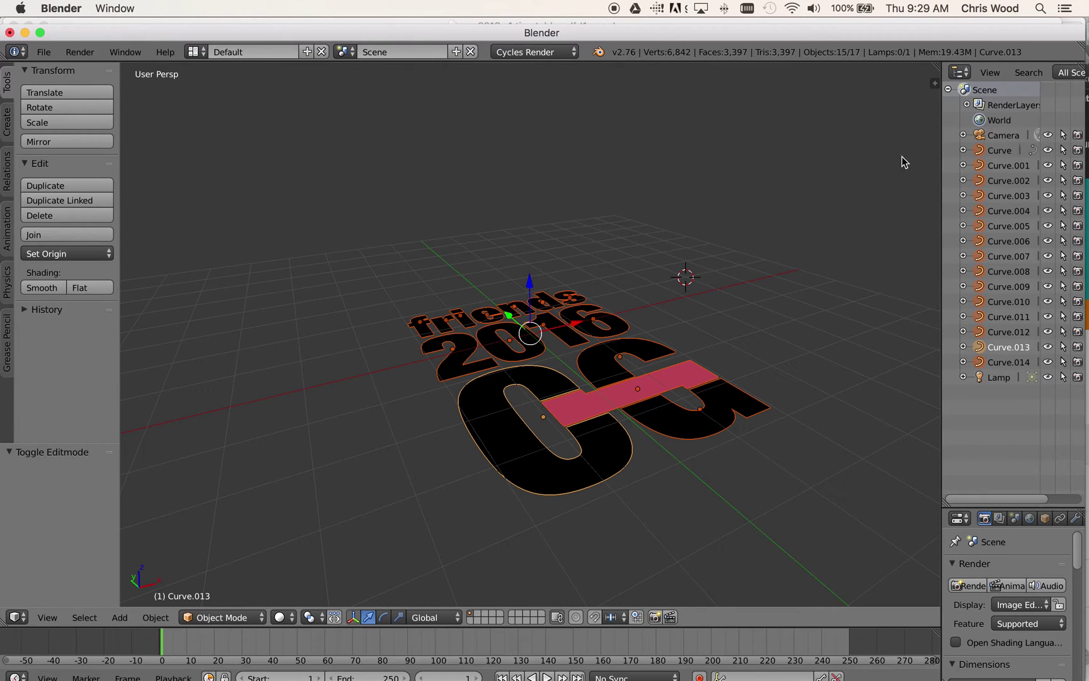
scroll(508, 294, up, 2)
scroll(507, 294, down, 6)
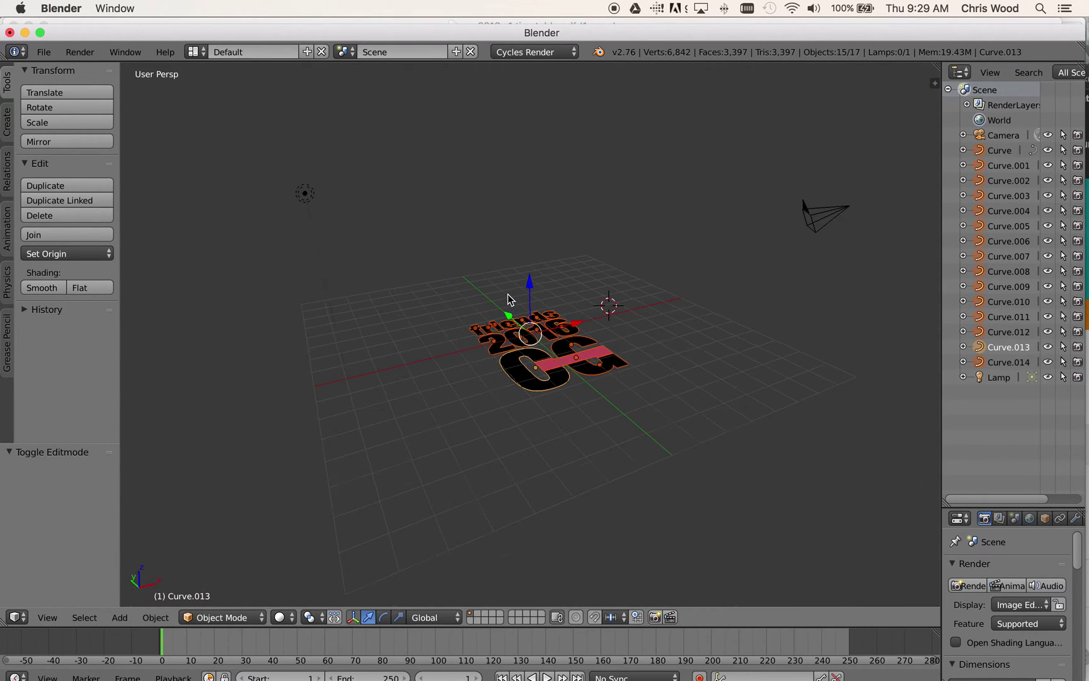
scroll(507, 294, up, 3)
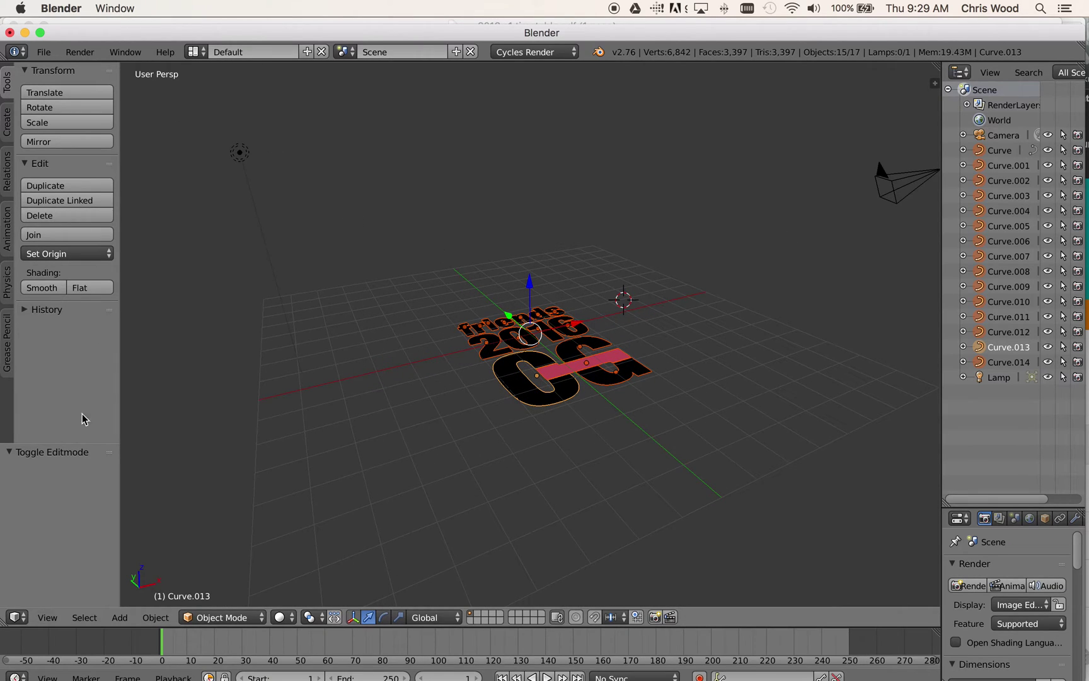
click(146, 617)
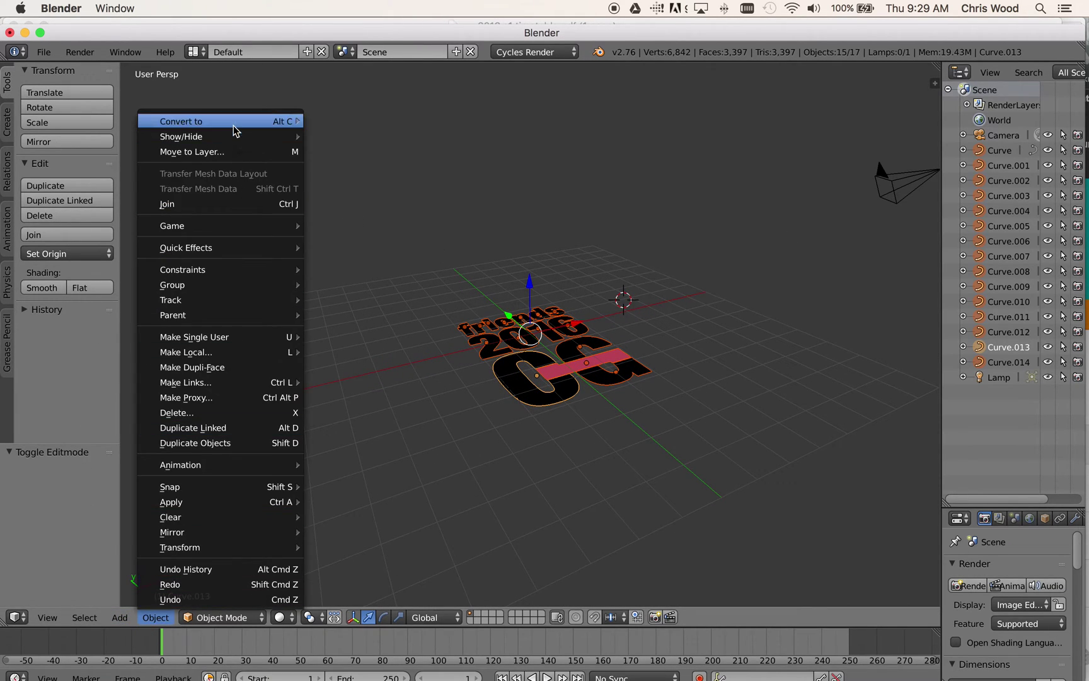
mouse_move(301, 123)
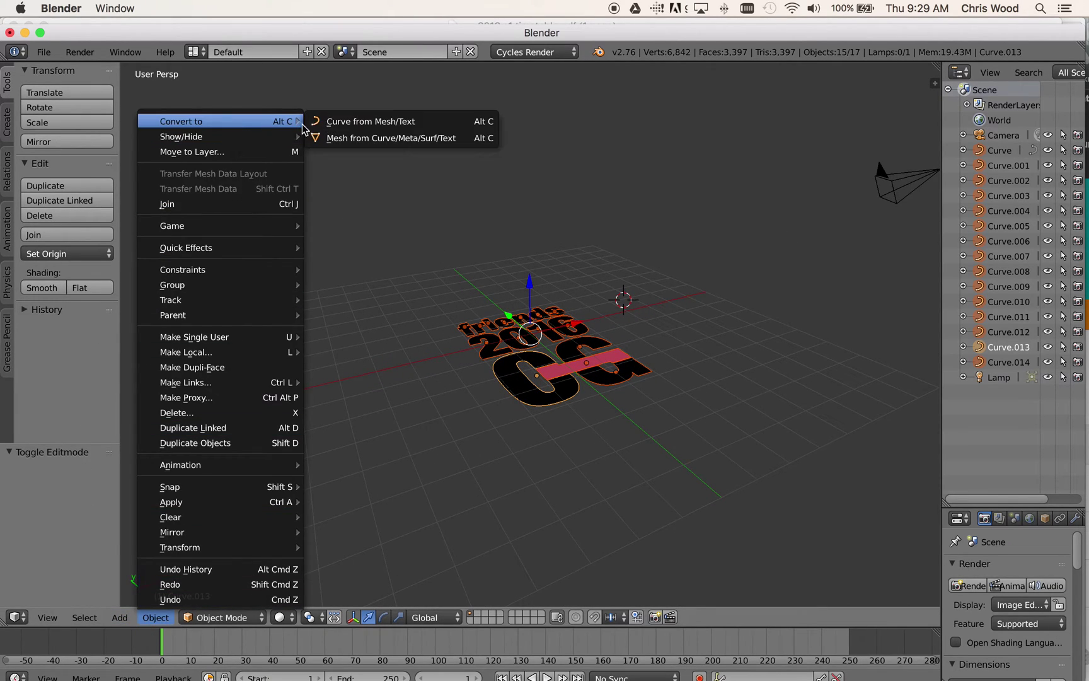
click(346, 137)
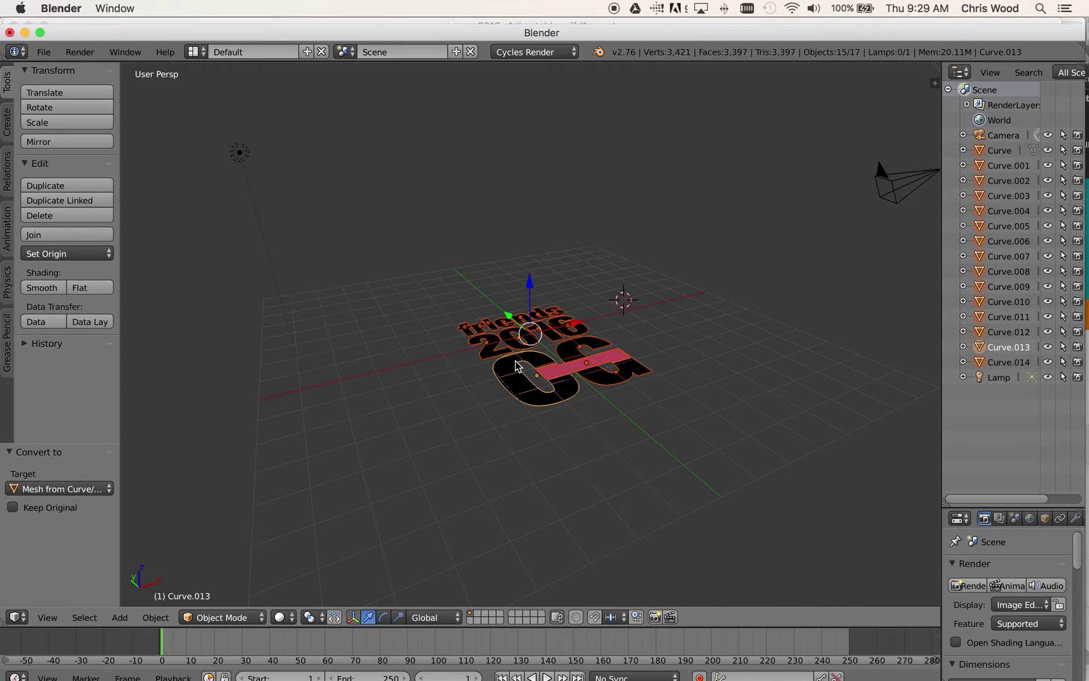
key(a)
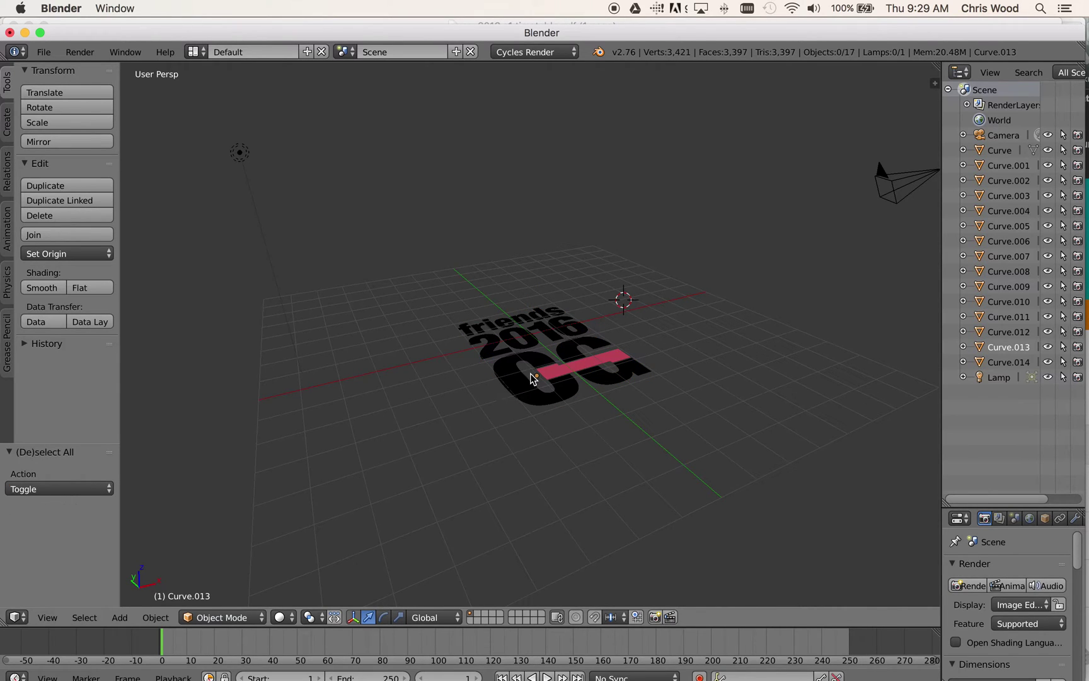
right_click(510, 381)
scroll(490, 440, up, 3)
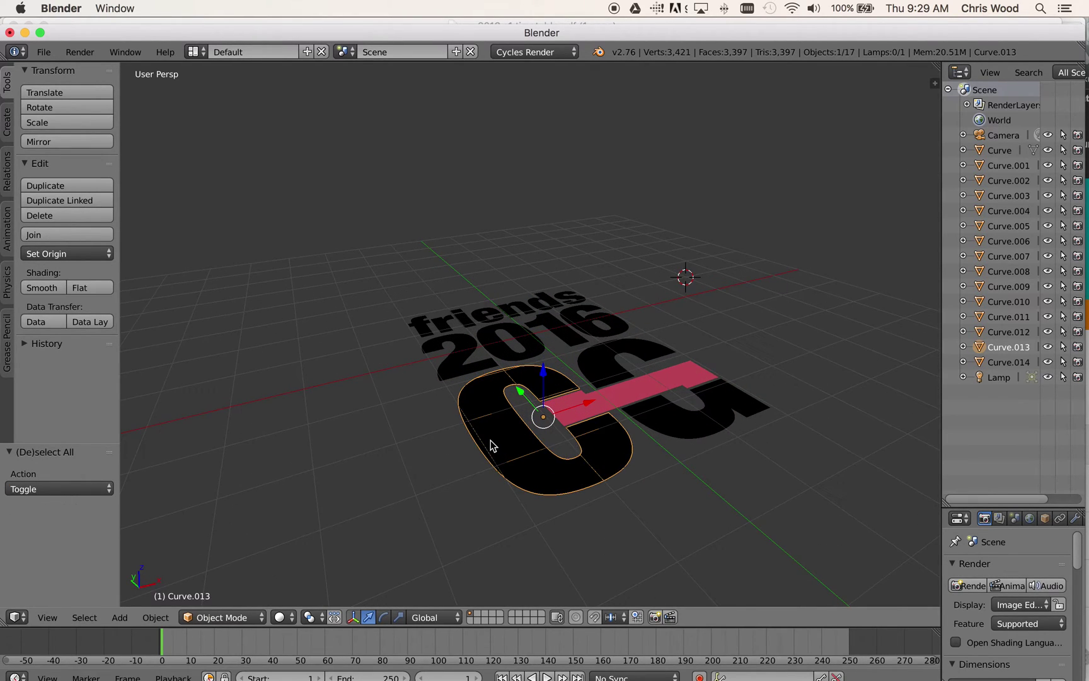
key(Tab)
key(Tab)
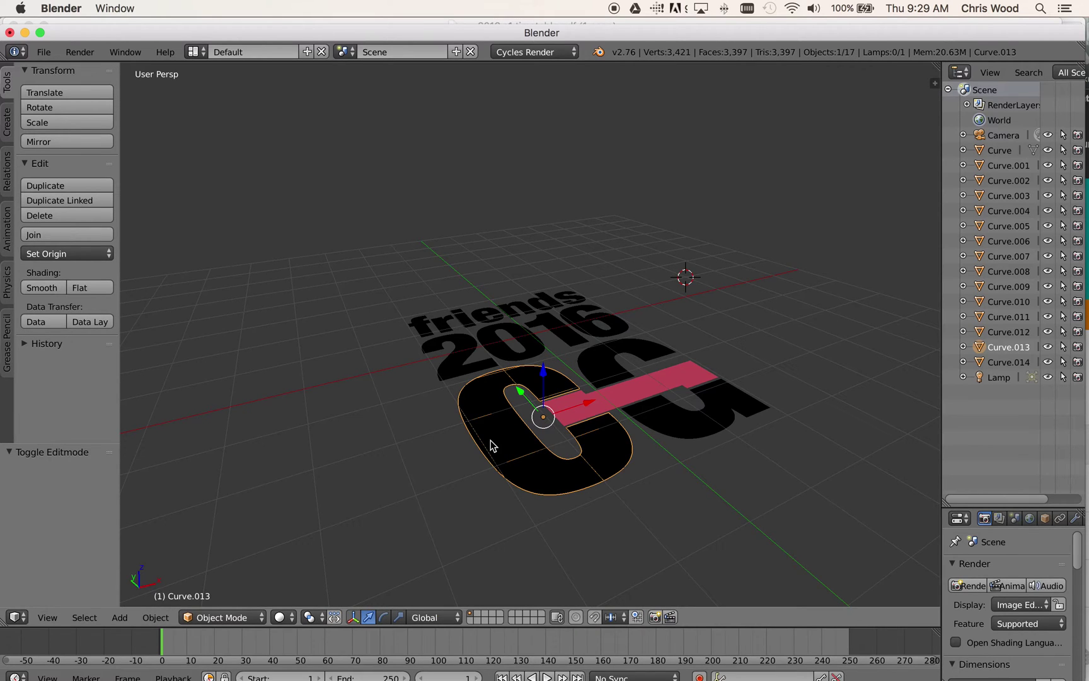
key(Tab)
key(a)
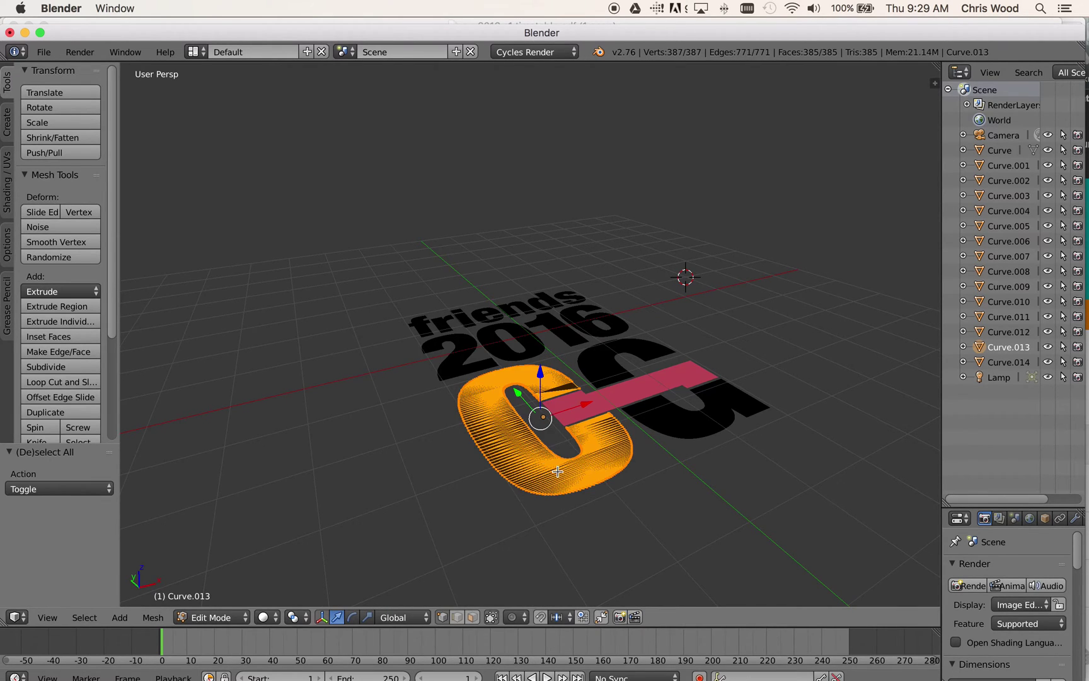
scroll(557, 471, up, 4)
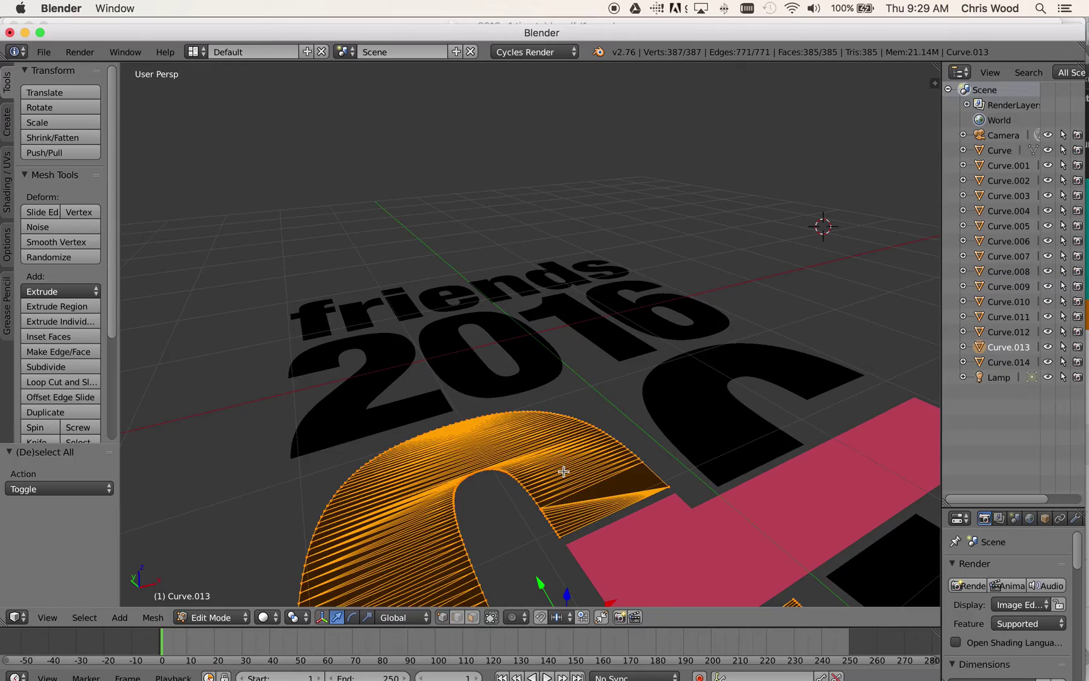
middle_drag(564, 472, 566, 305)
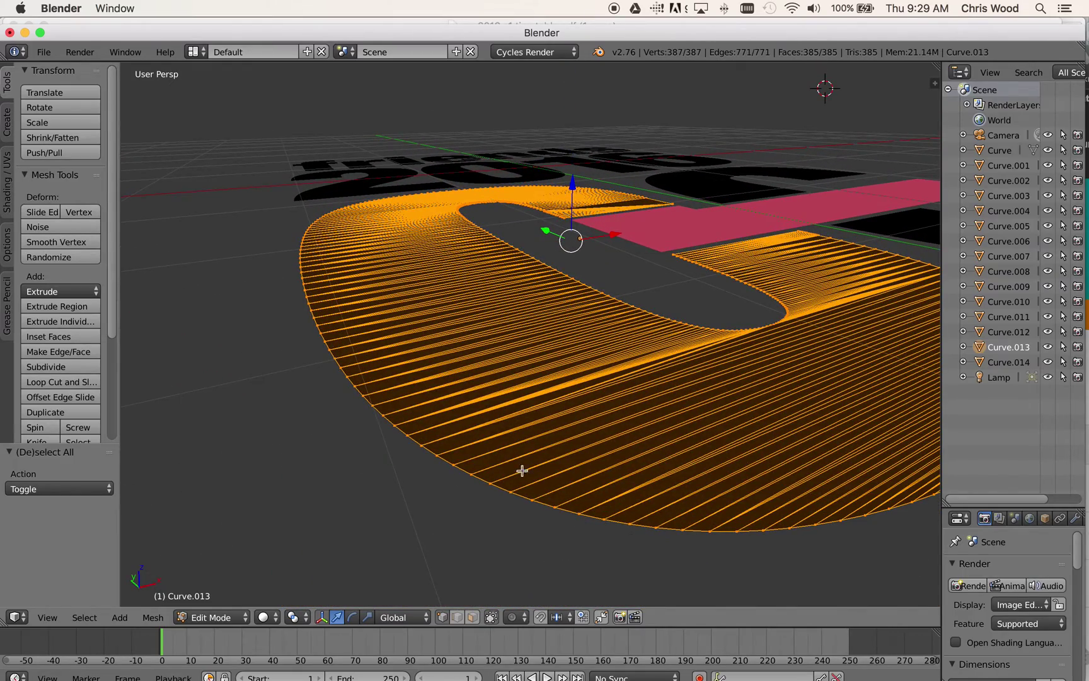
scroll(486, 322, down, 7)
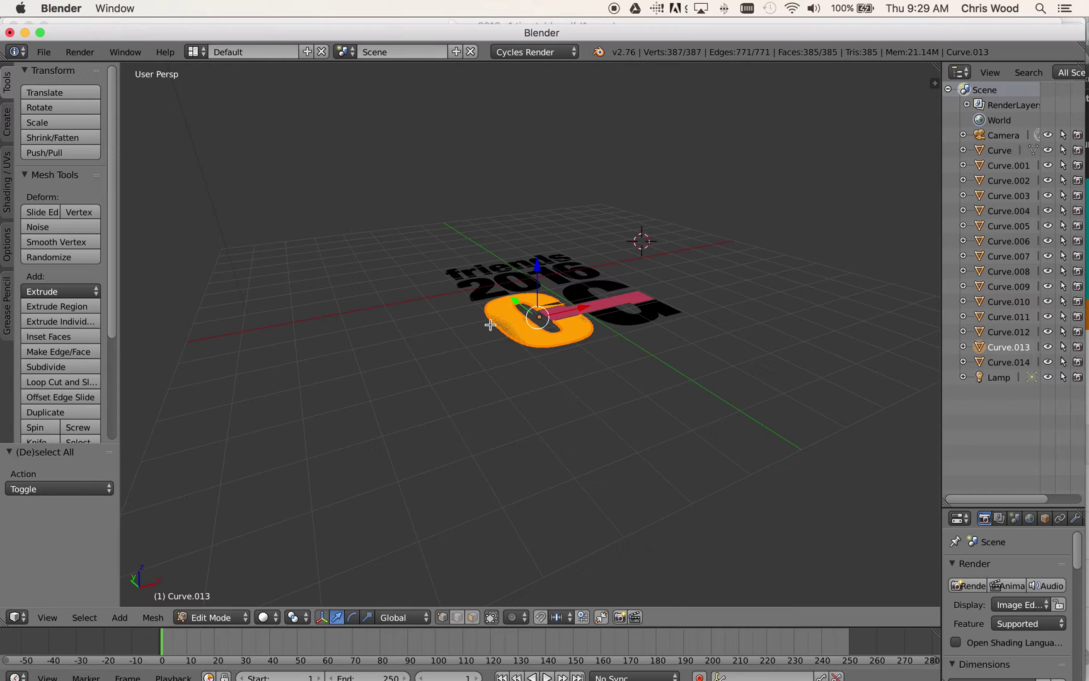
click(234, 620)
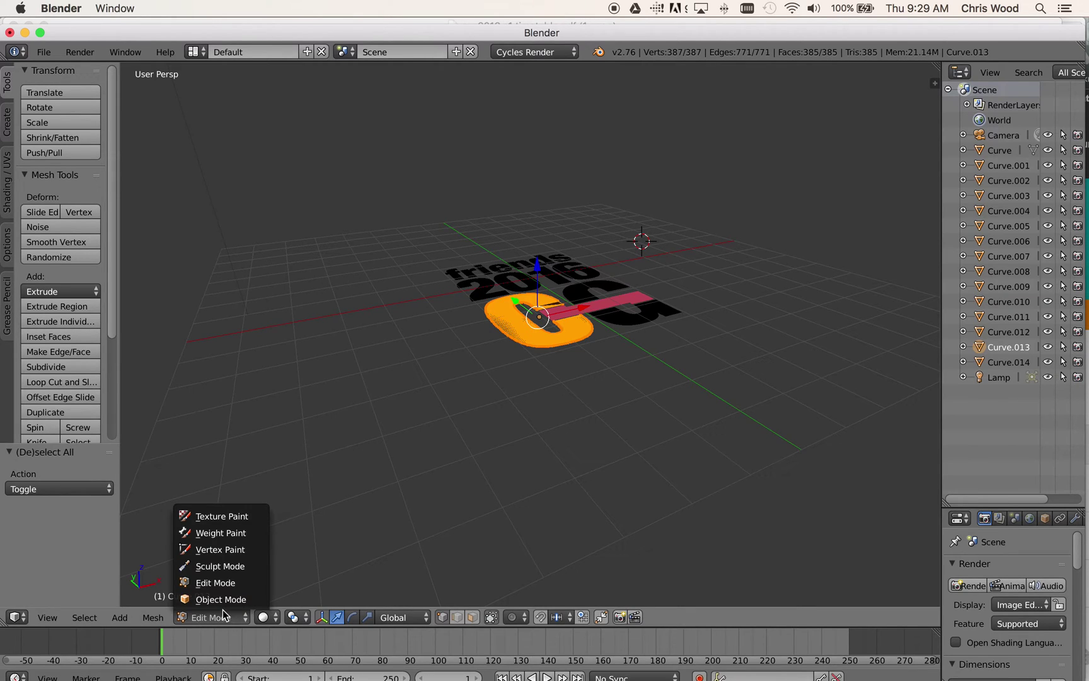
click(222, 600)
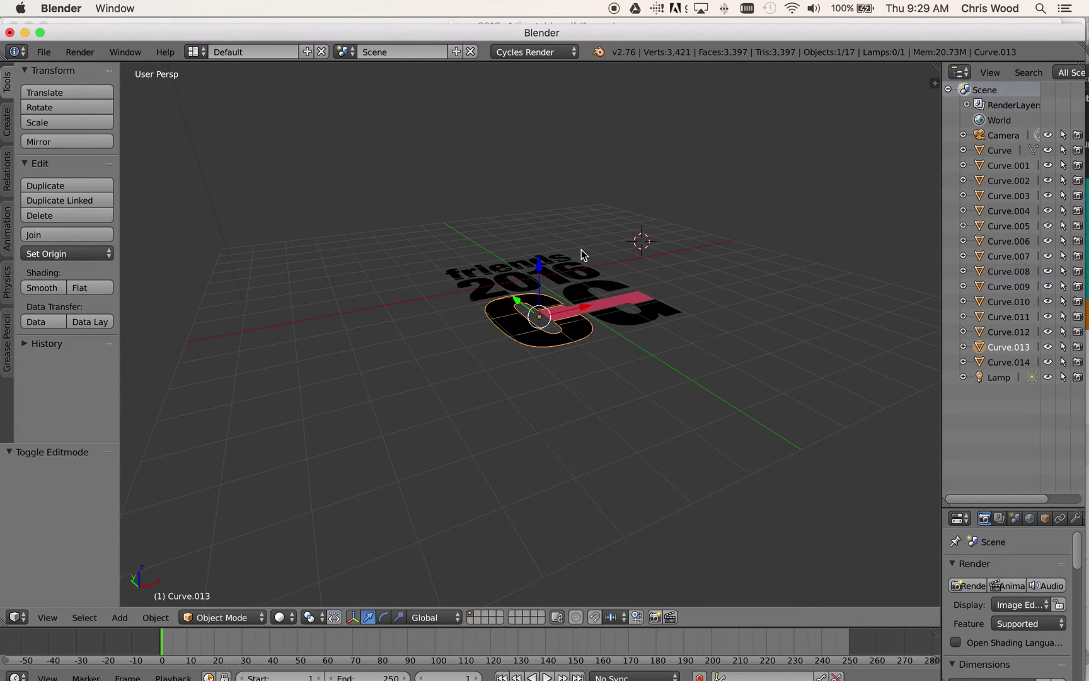
- Join all the logo pieces into the single Curve.013 object with Object > Join
key(a)
key(a)
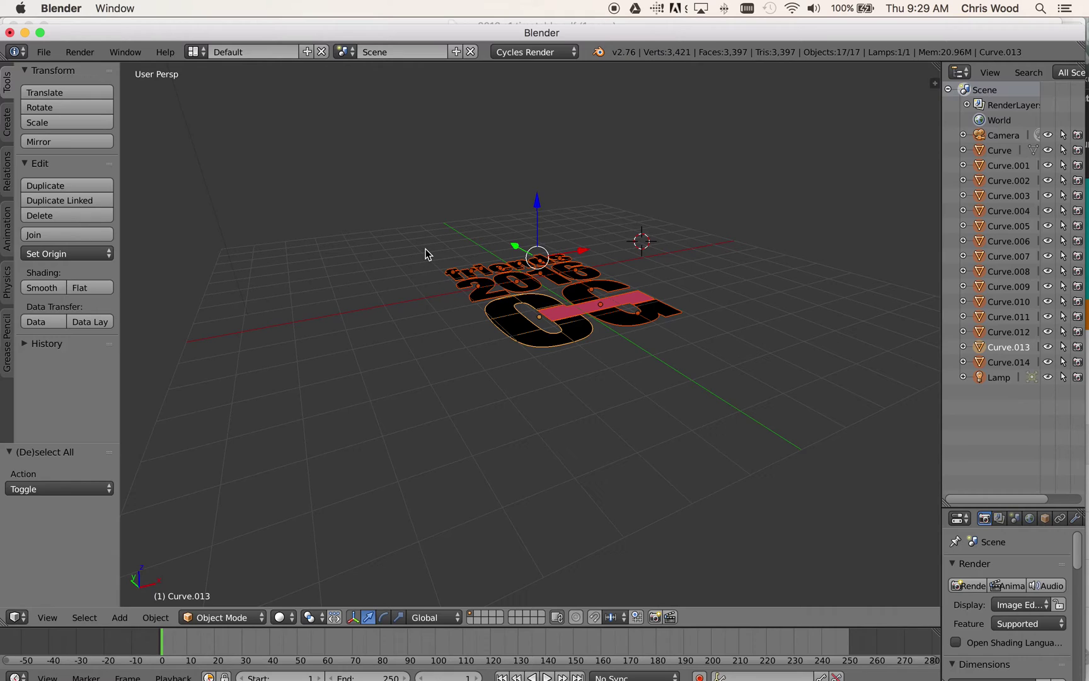
click(156, 617)
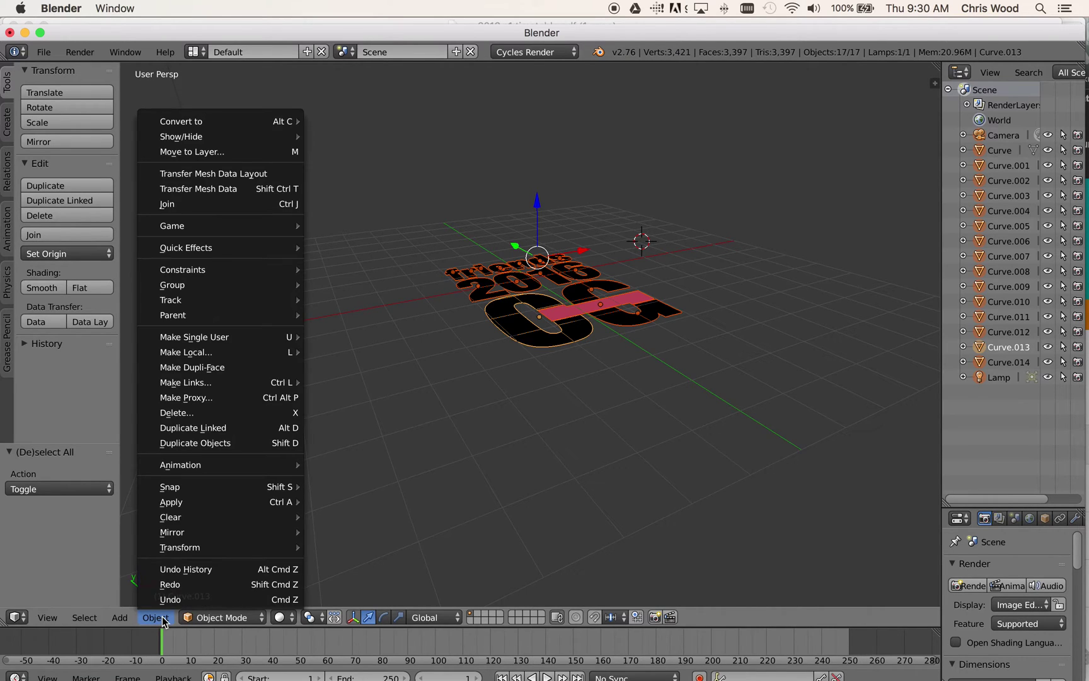
click(229, 203)
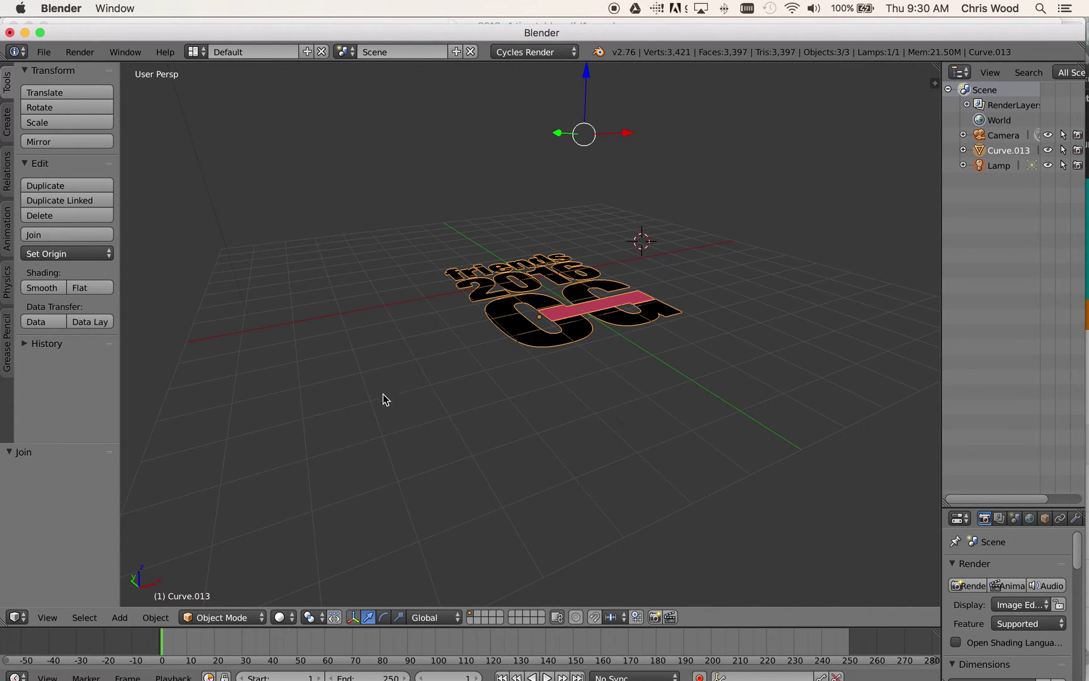
click(383, 618)
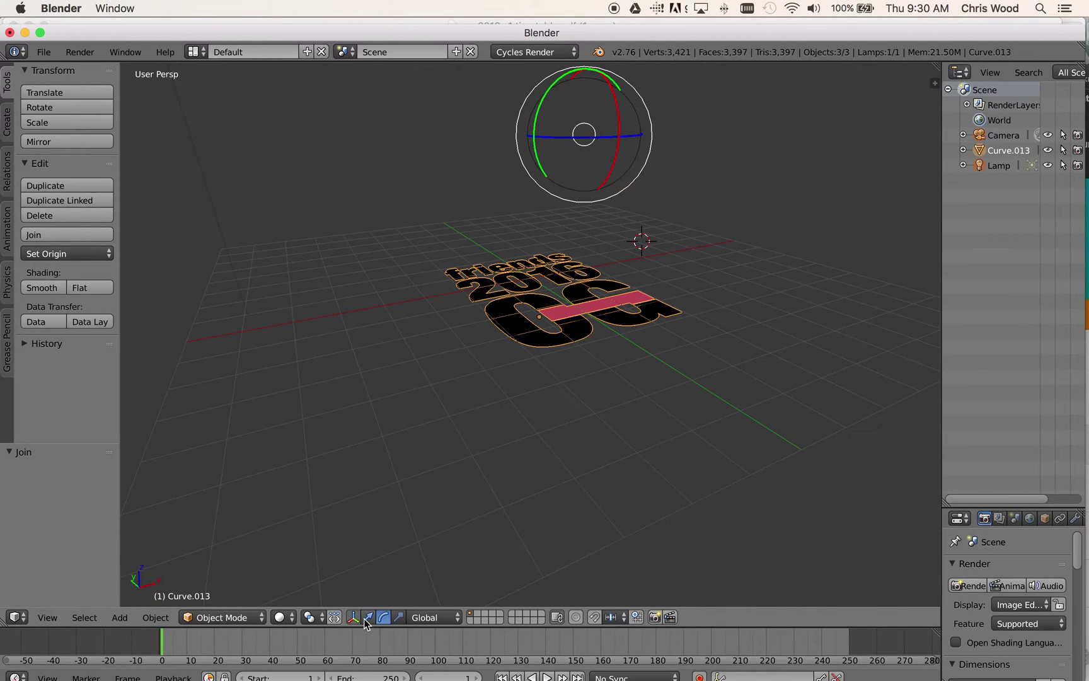
- Set Curve.013's origin to geometry and rotate it upright 90° around the X axis
click(167, 617)
mouse_move(169, 550)
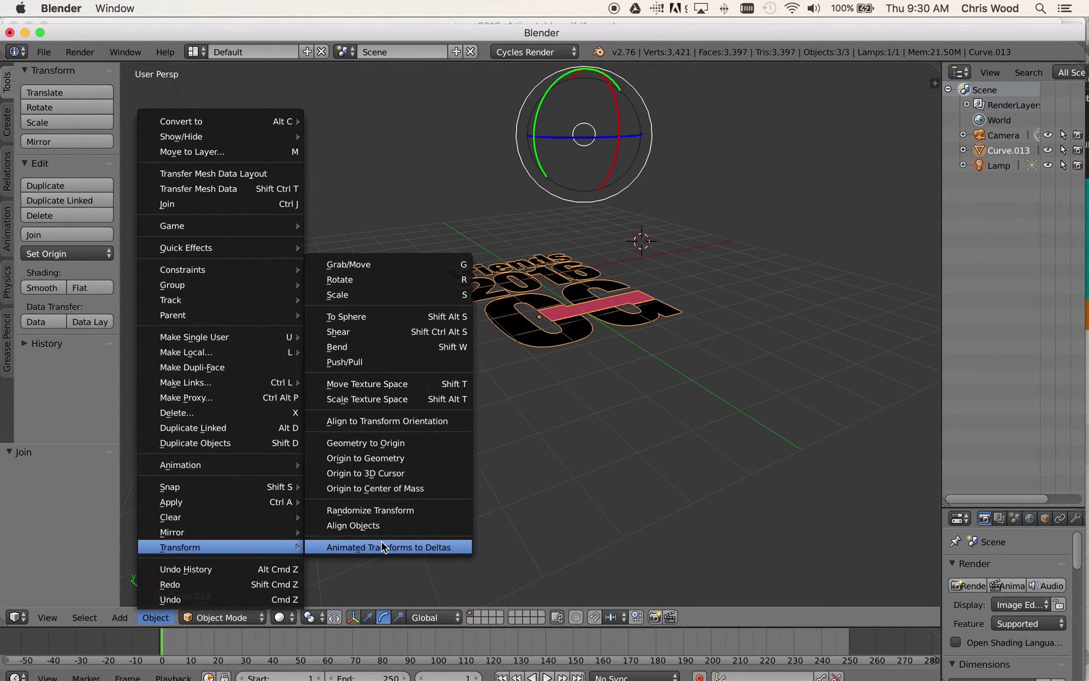
click(387, 465)
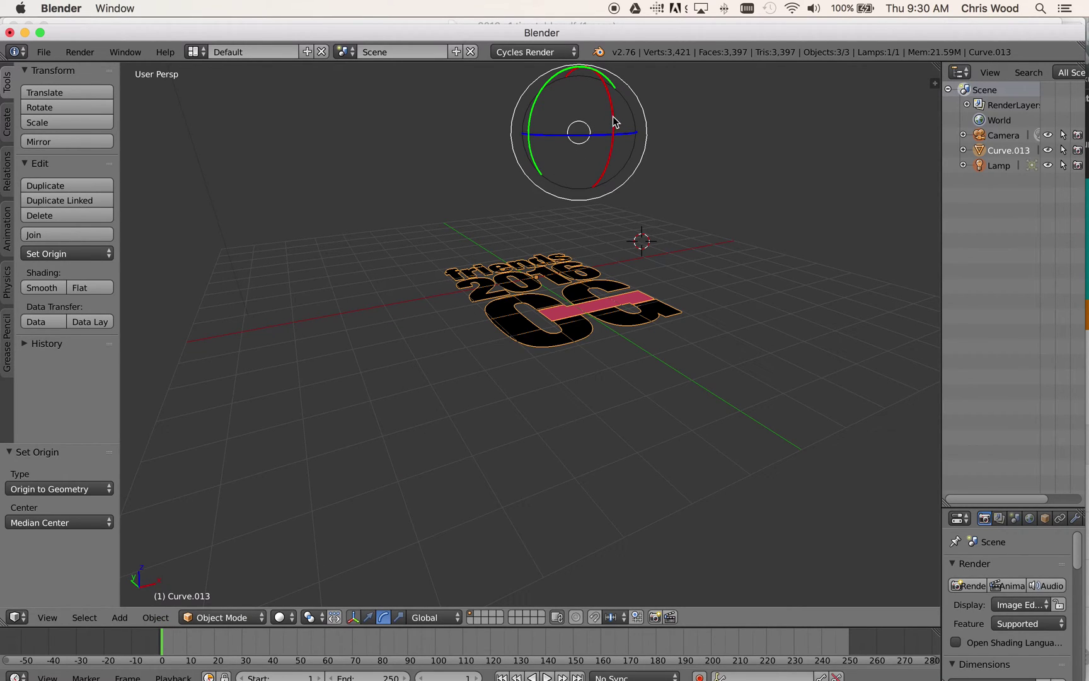
drag(616, 122, 608, 195)
- Reselect the upright logo and lower it 1.35 units along Z with the translate manipulator
scroll(654, 259, left, 2)
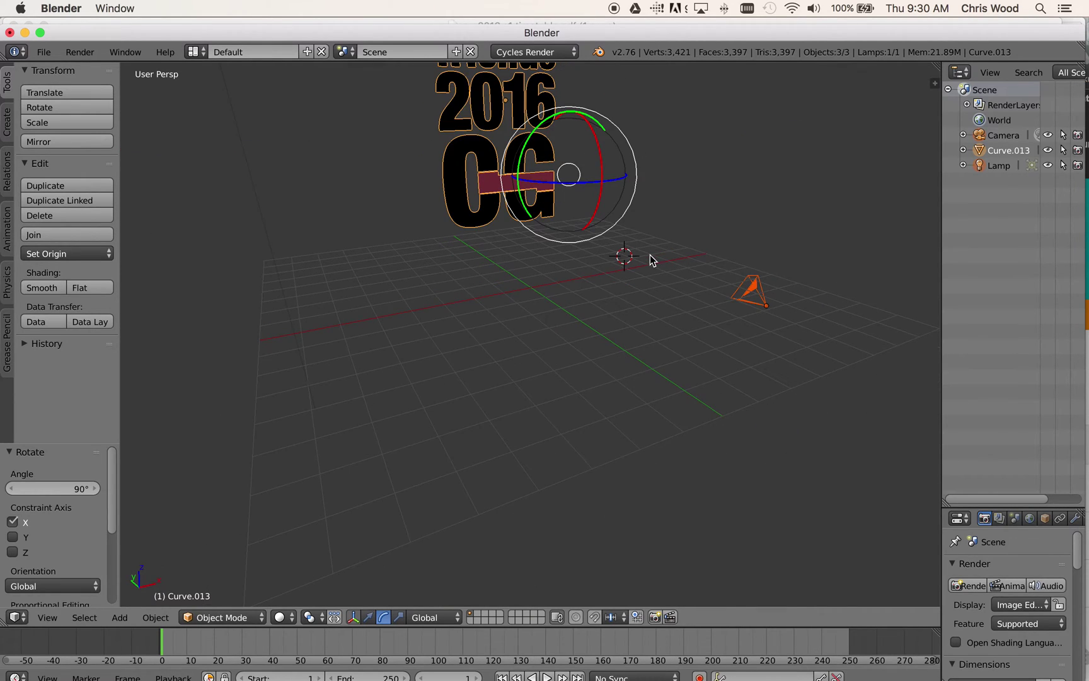
right_click(761, 304)
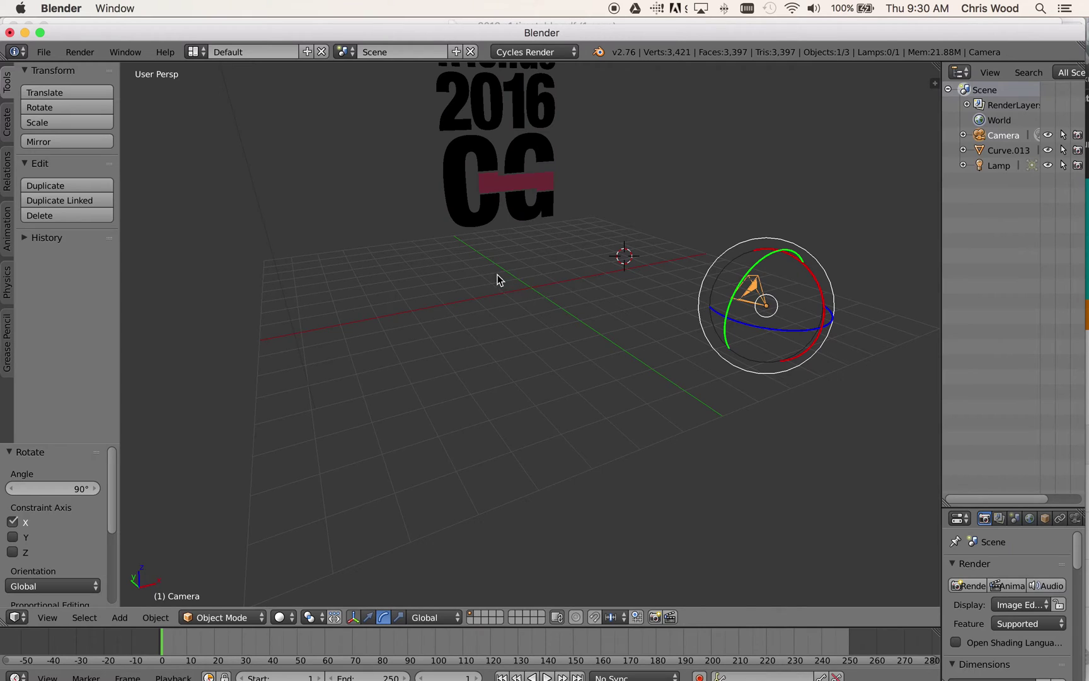
right_click(519, 152)
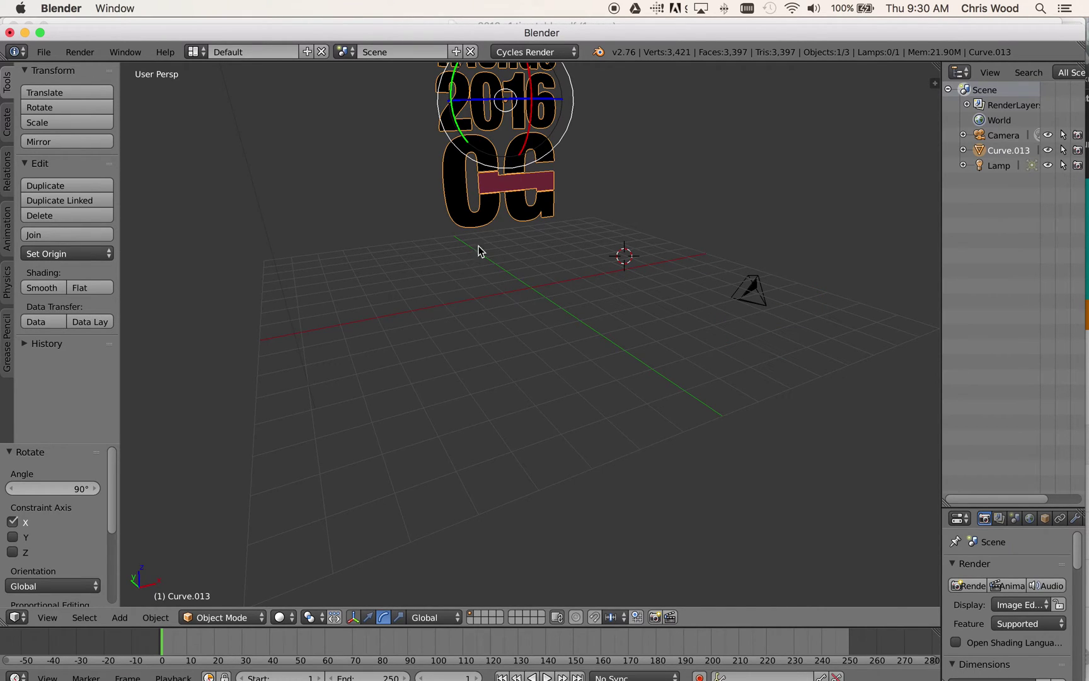
scroll(479, 250, left, 3)
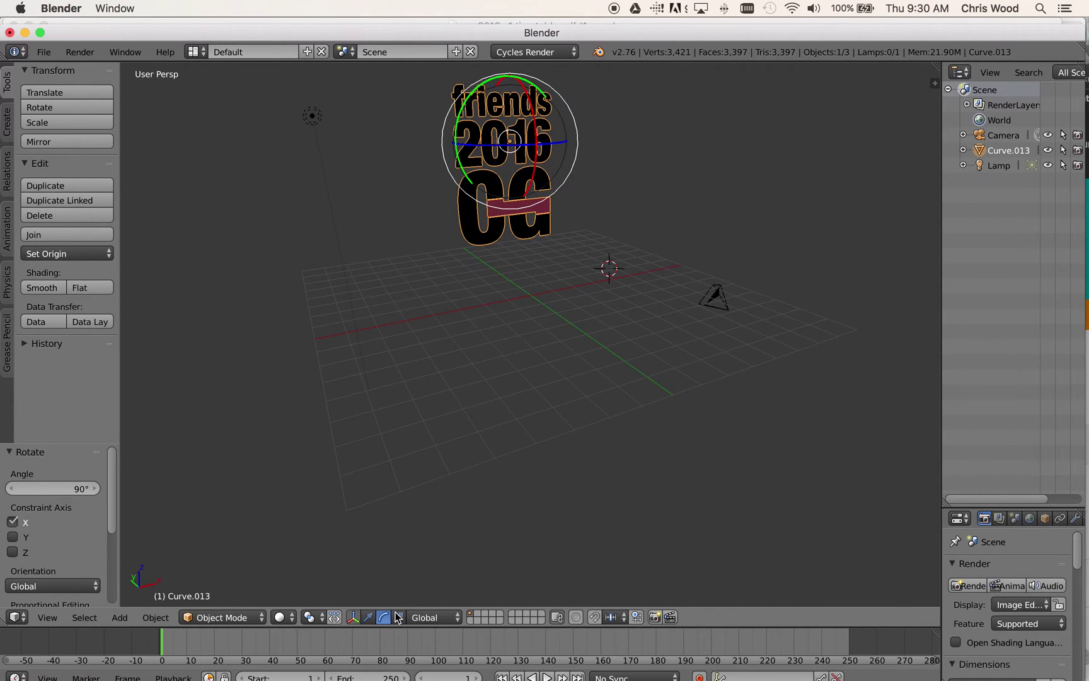
click(368, 617)
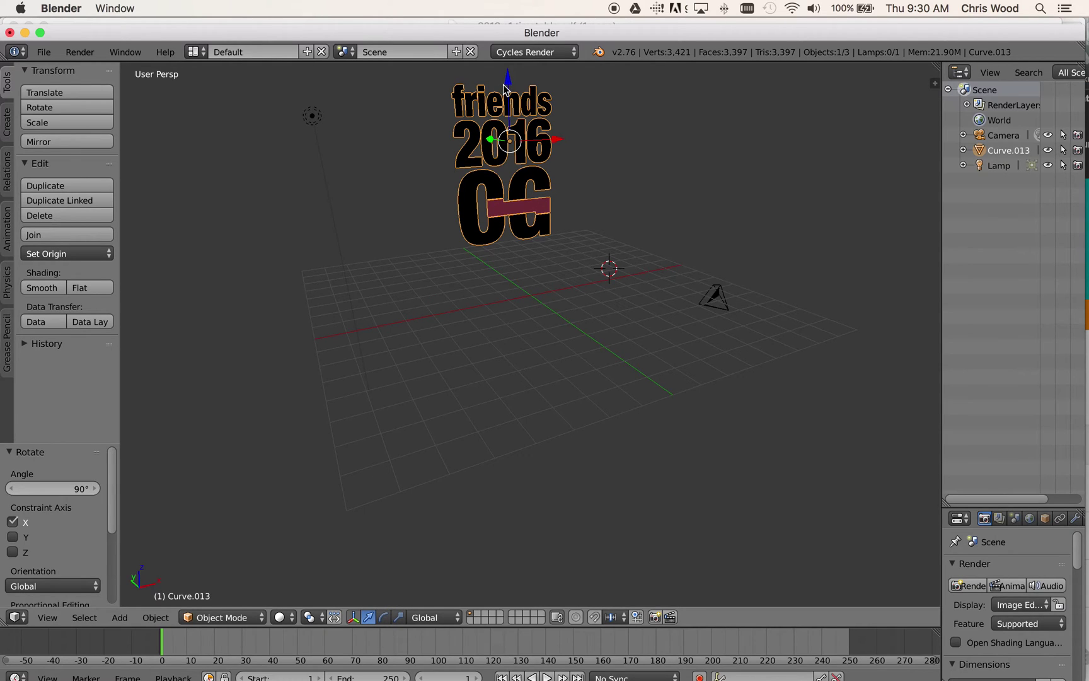
drag(508, 82, 509, 135)
scroll(508, 189, up, 2)
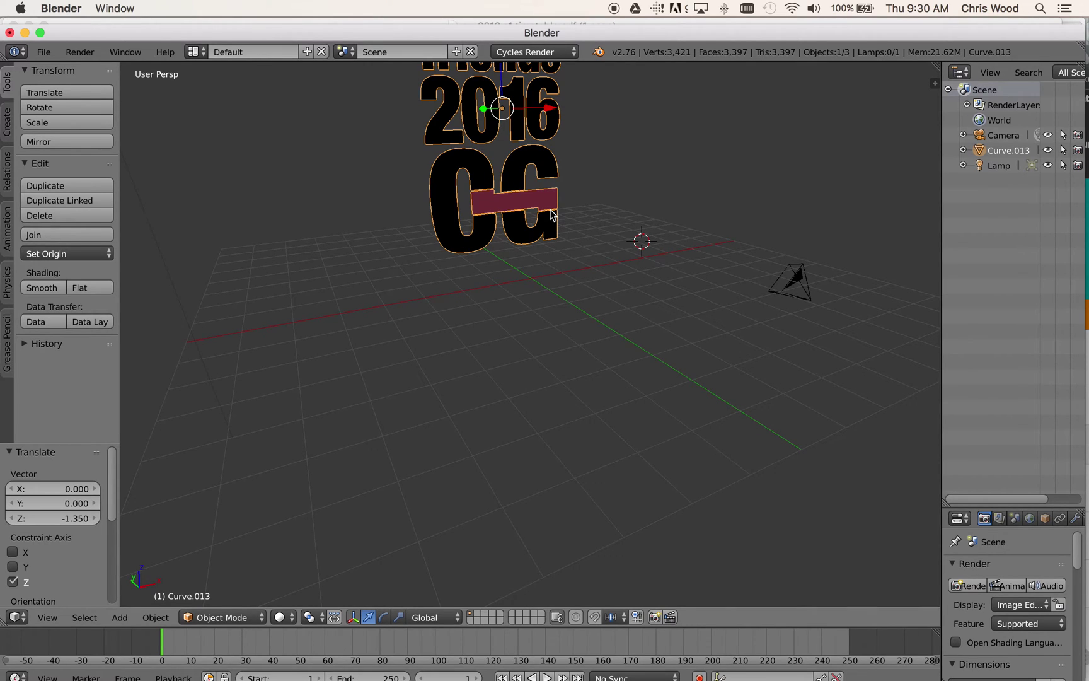
shift+middle_drag(550, 214, 658, 416)
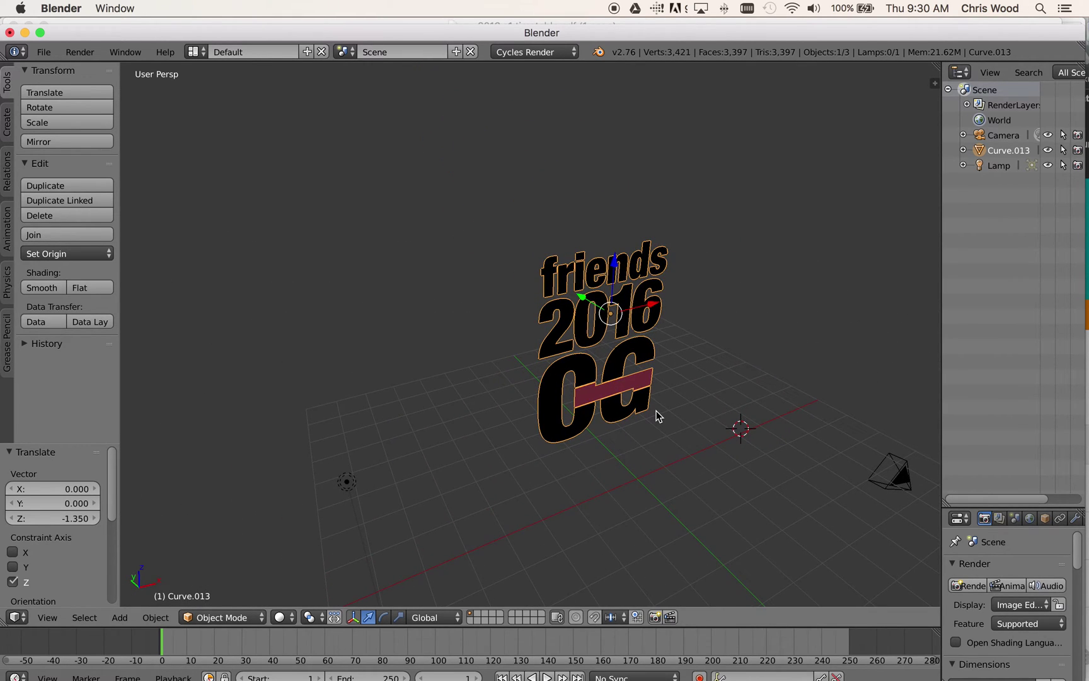
- Extrude all of the logo's geometry about 0.815 for depth, nudge it along Y, and return to Object Mode
key(Tab)
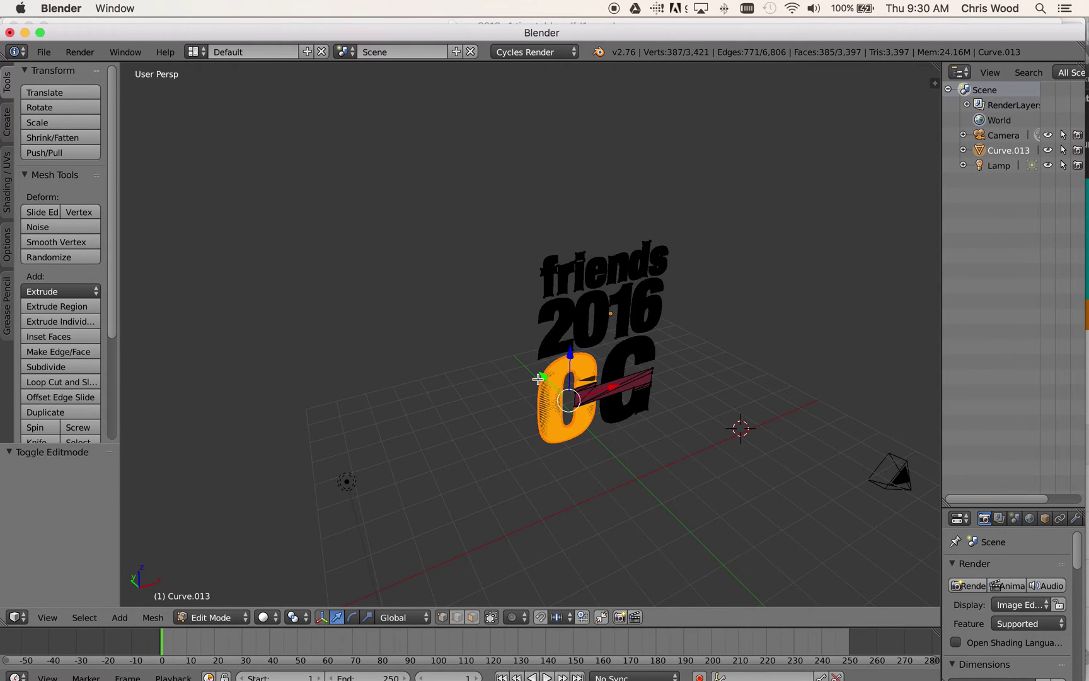
key(a)
key(a)
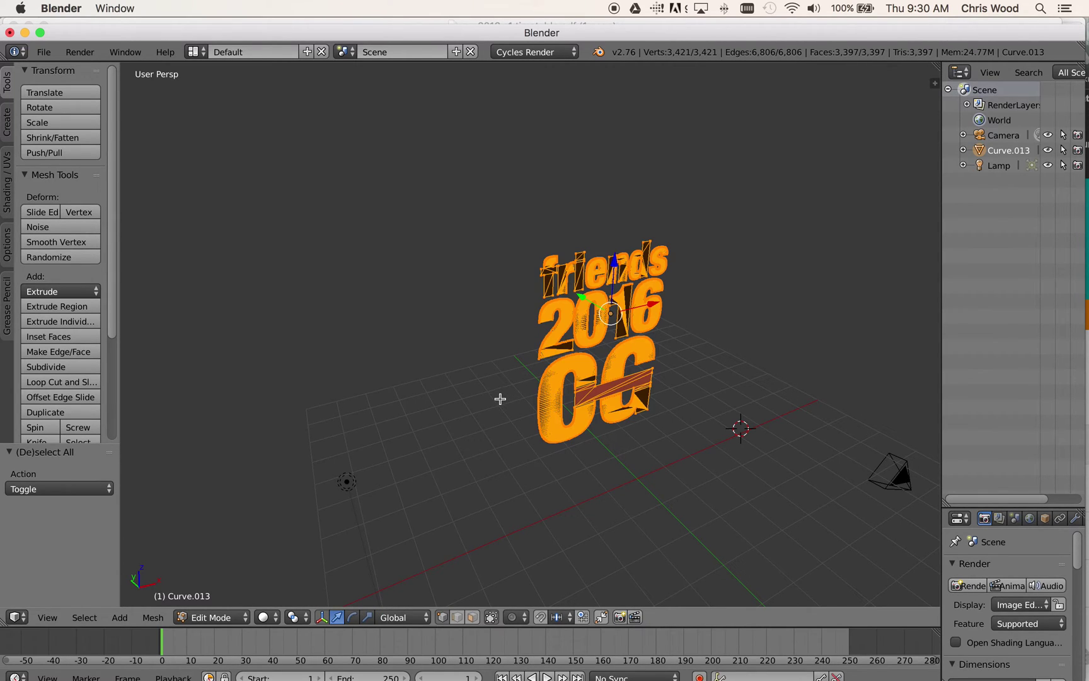
key(e)
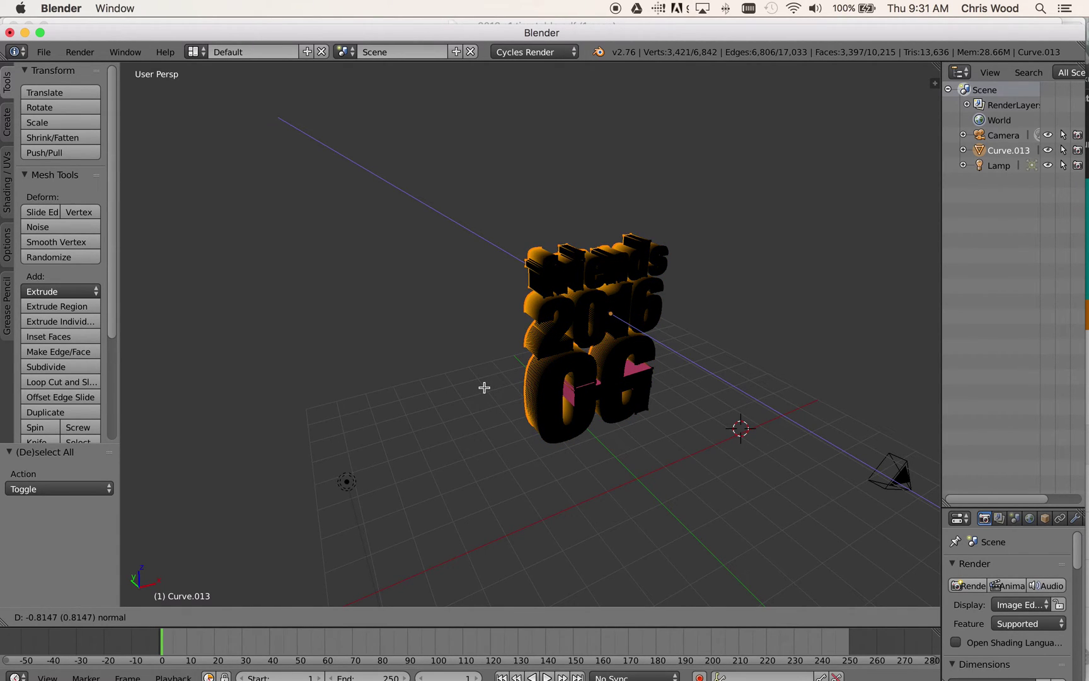
click(484, 387)
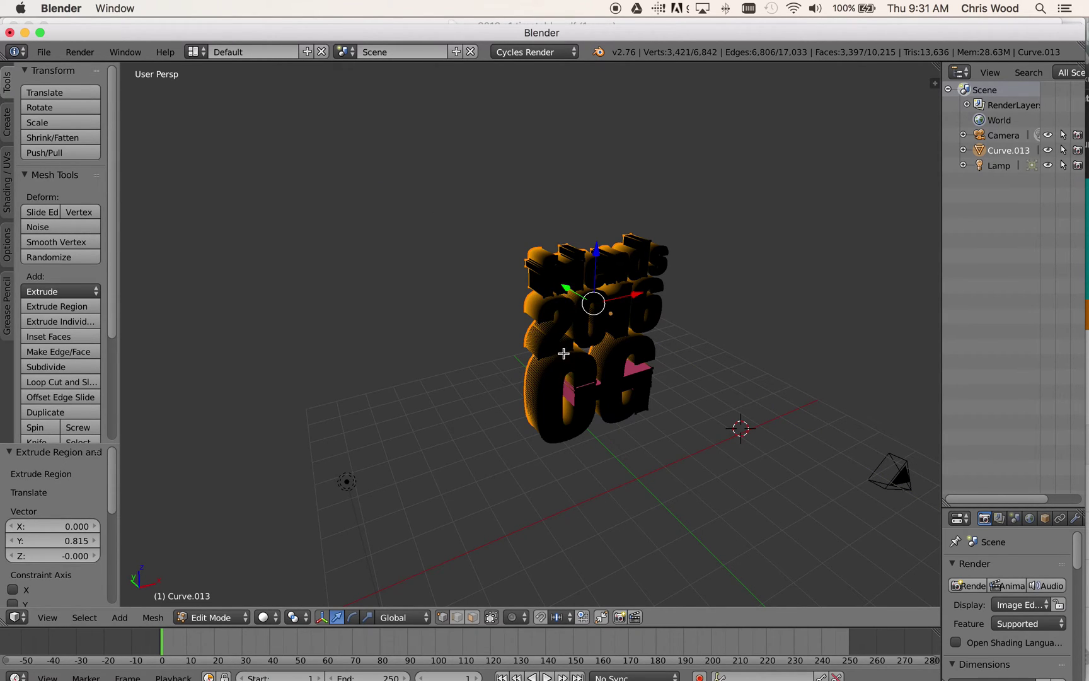
drag(569, 280, 573, 293)
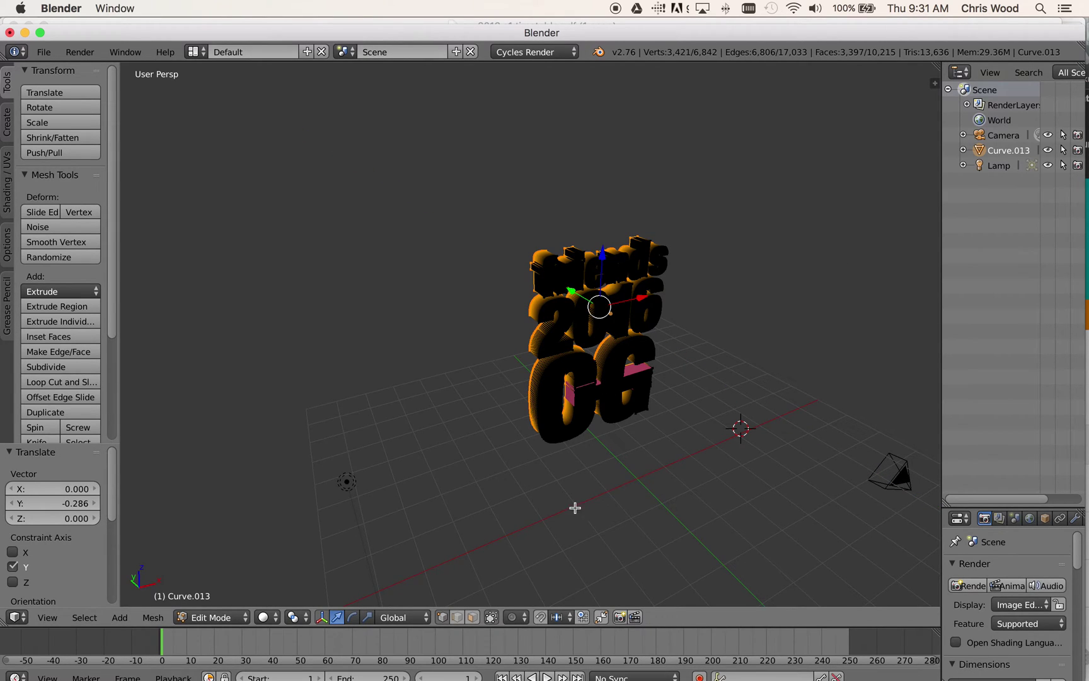
scroll(568, 504, up, 2)
scroll(564, 503, down, 3)
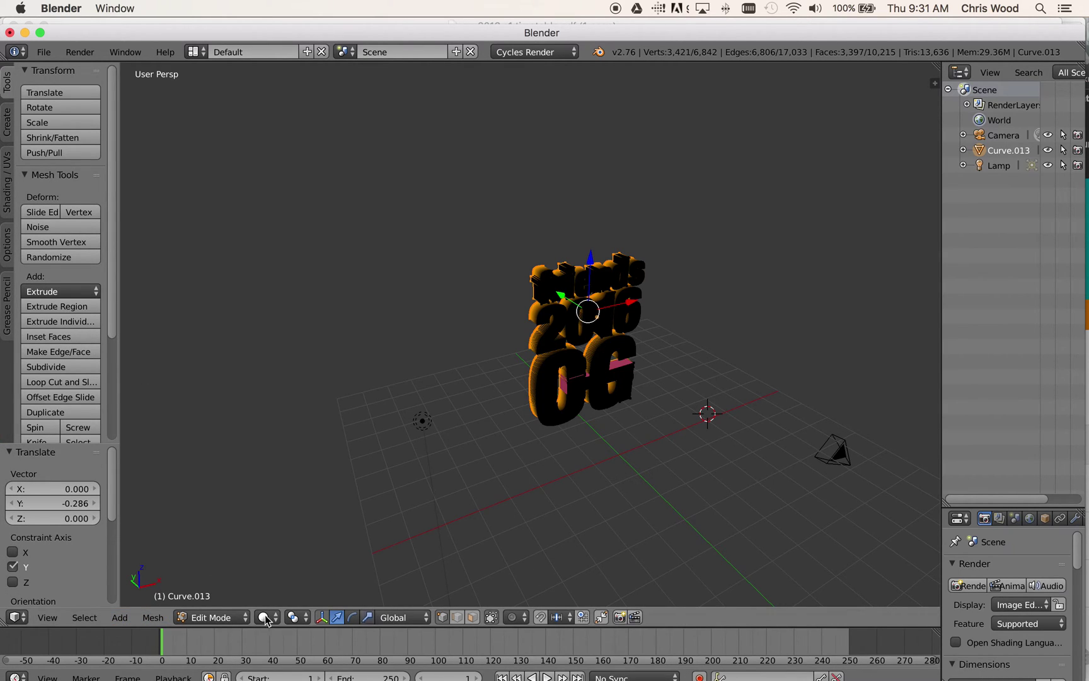
click(245, 618)
click(238, 602)
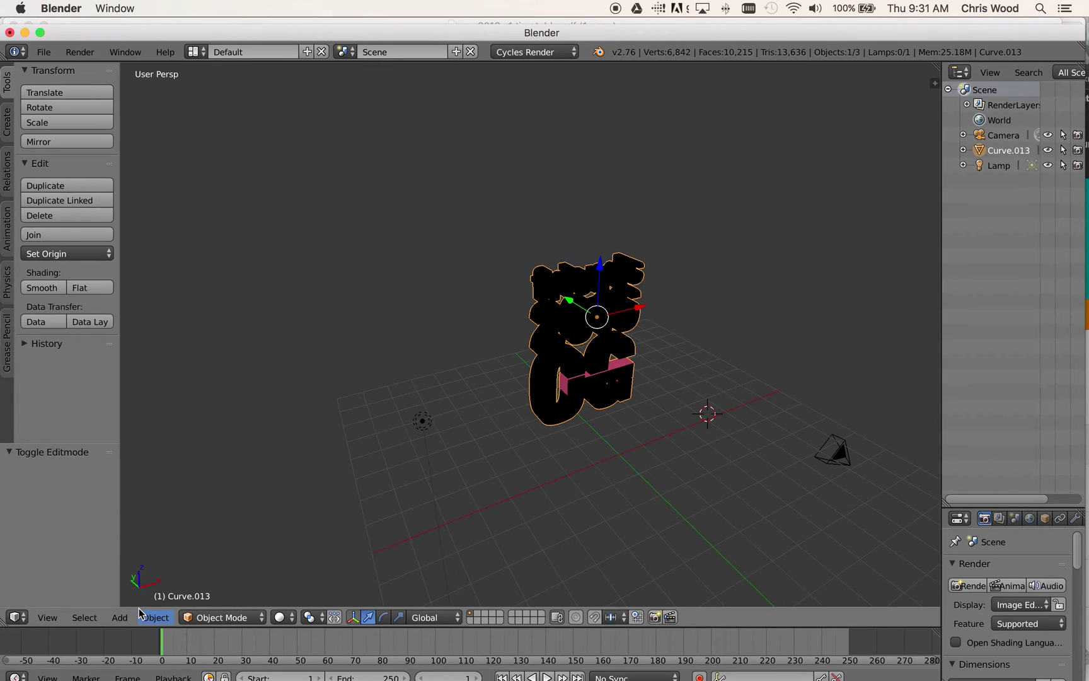
- Add a mesh plane and scale it up twice into a large floor
click(126, 617)
mouse_move(163, 599)
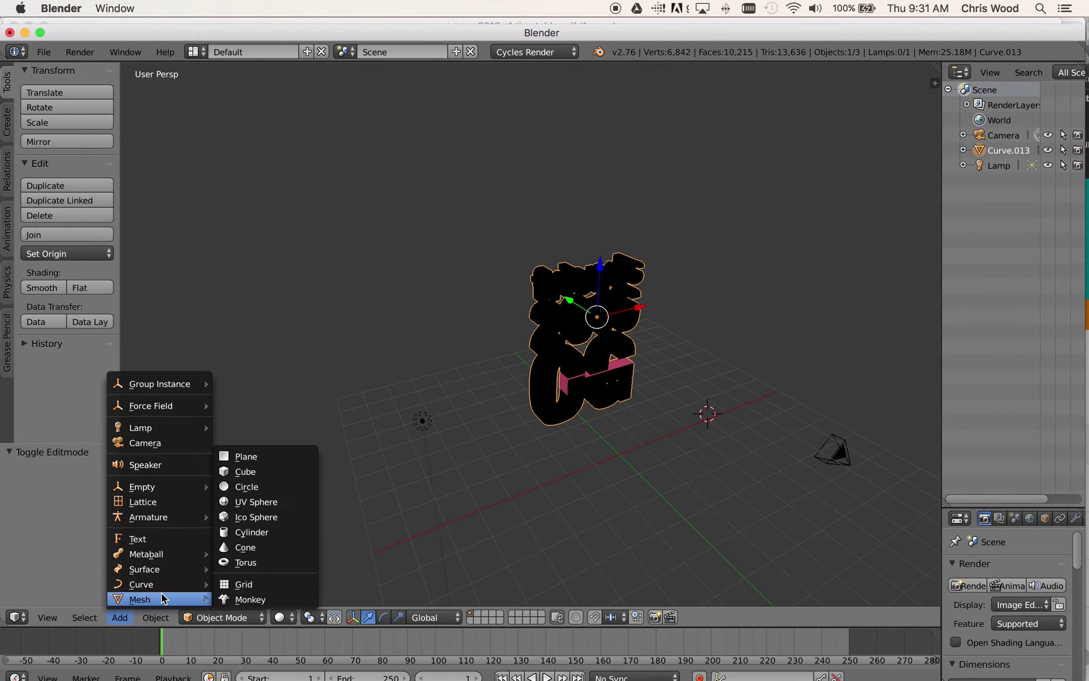
click(247, 456)
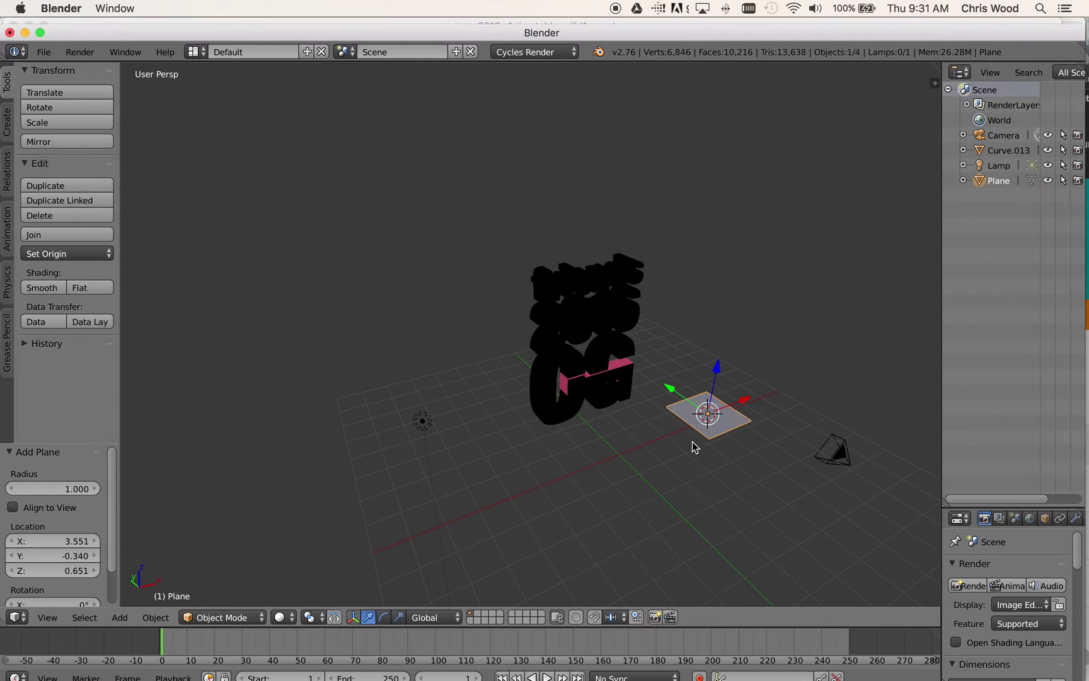
key(s)
click(929, 523)
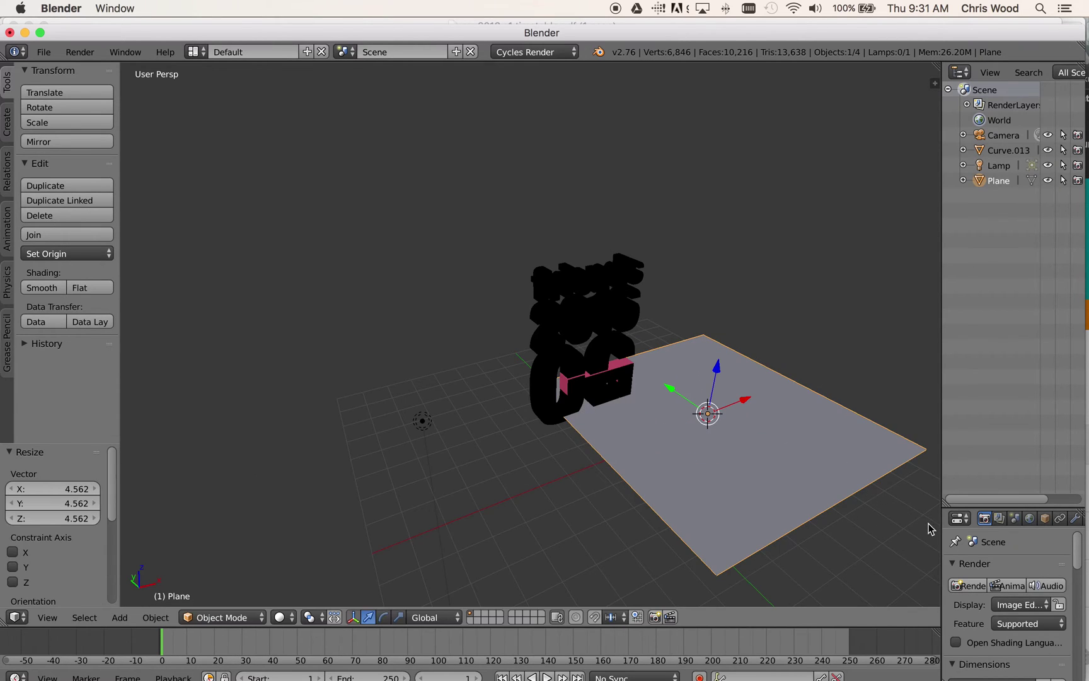
key(s)
click(804, 512)
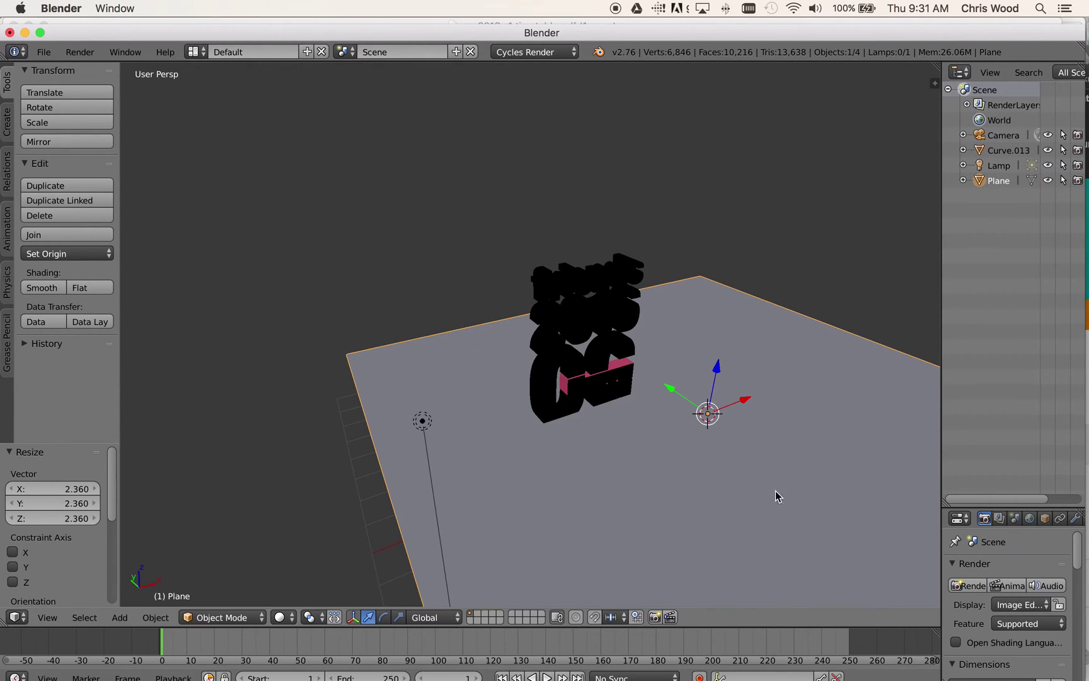
- Slide the plane along X and Y beneath the logo, then select the lamp
drag(740, 394, 693, 435)
drag(638, 406, 623, 351)
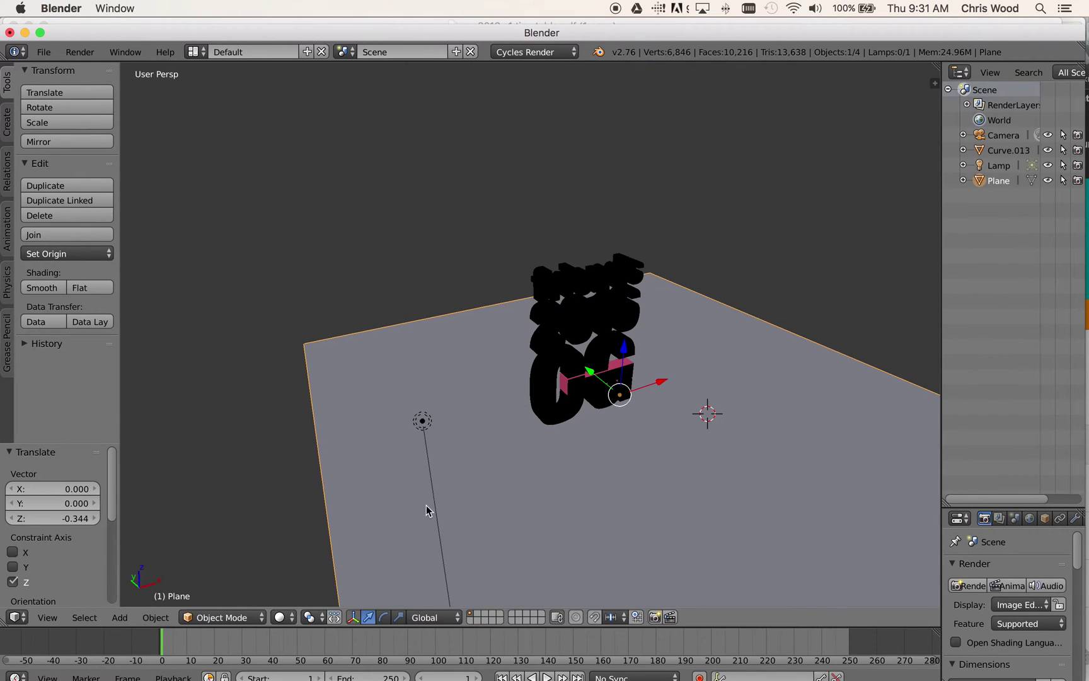
right_click(424, 422)
scroll(589, 521, up, 5)
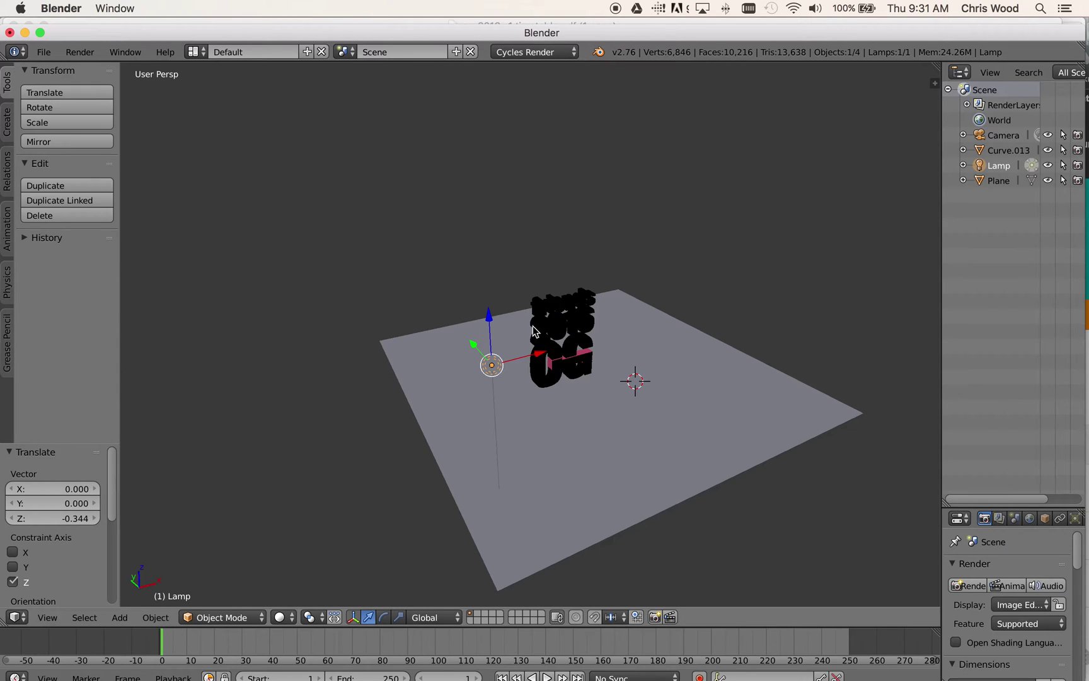
- Move the lamp 1.212 along X and 2.470 along Y toward the logo
drag(539, 353, 569, 345)
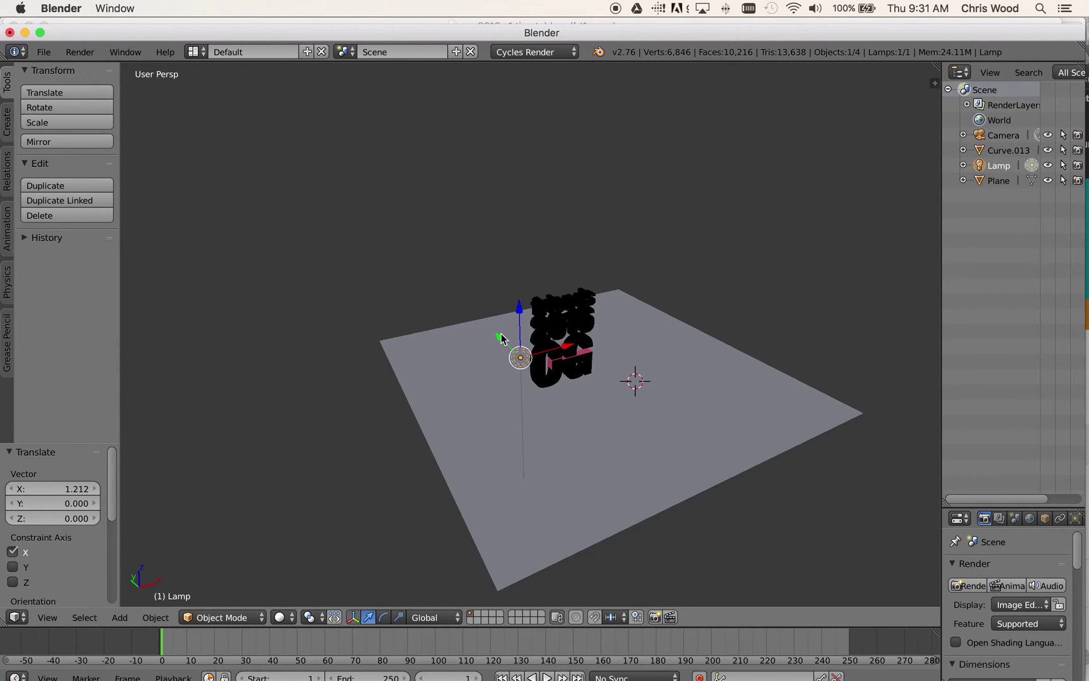
drag(498, 339, 478, 312)
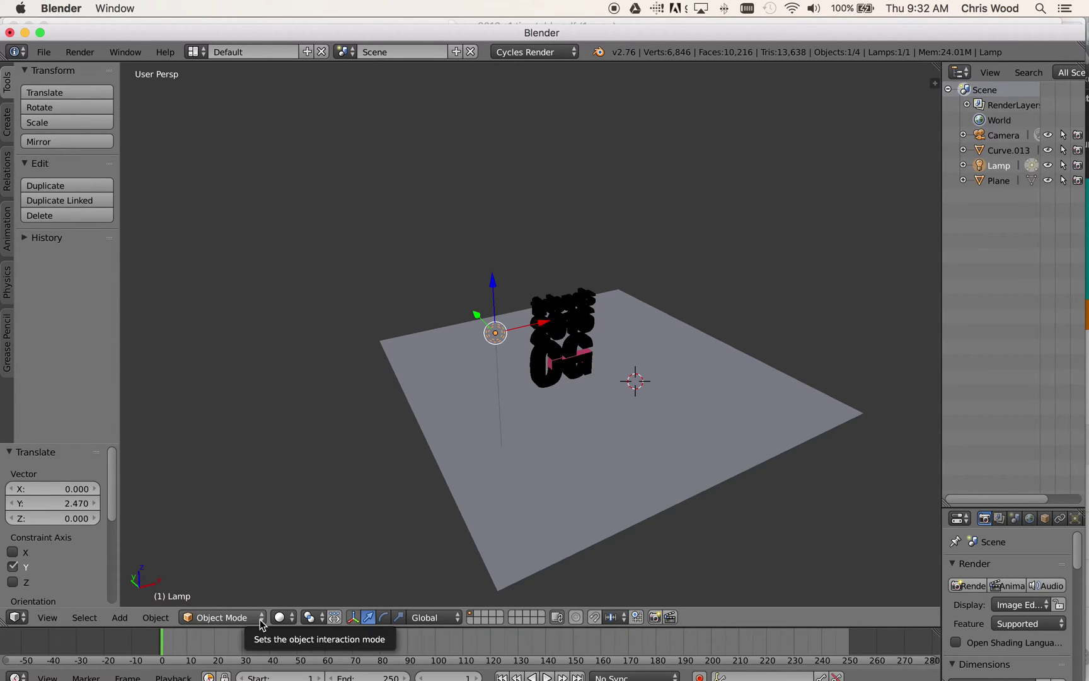
click(292, 619)
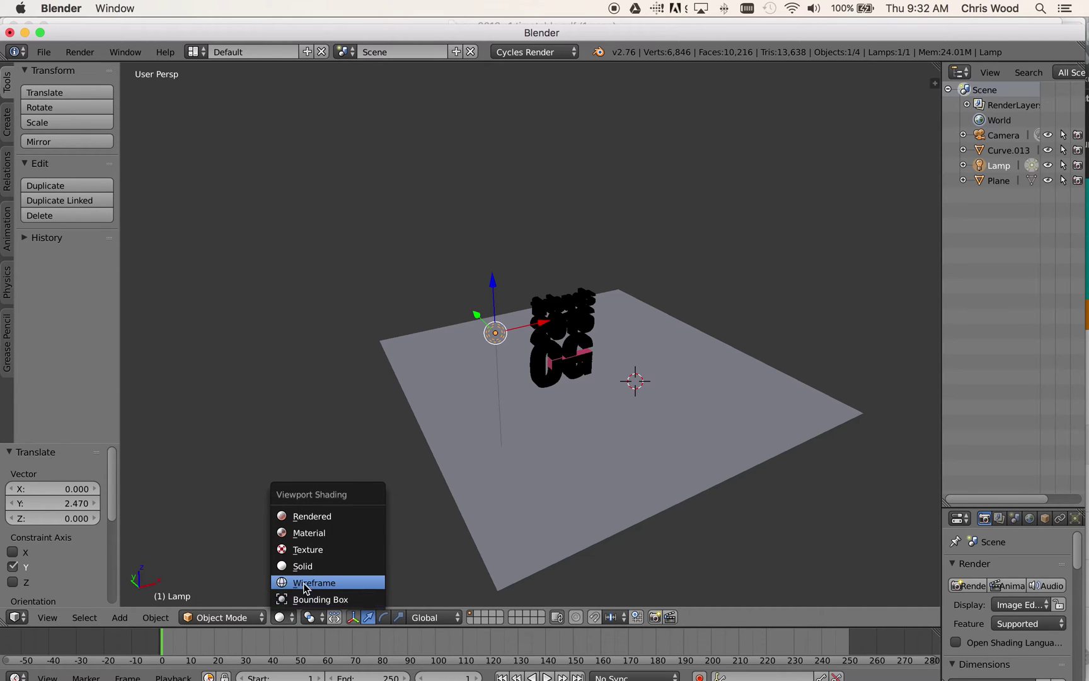
- Switch the viewport to the rendered preview and orbit to a front view of the logo
click(305, 516)
scroll(617, 370, up, 5)
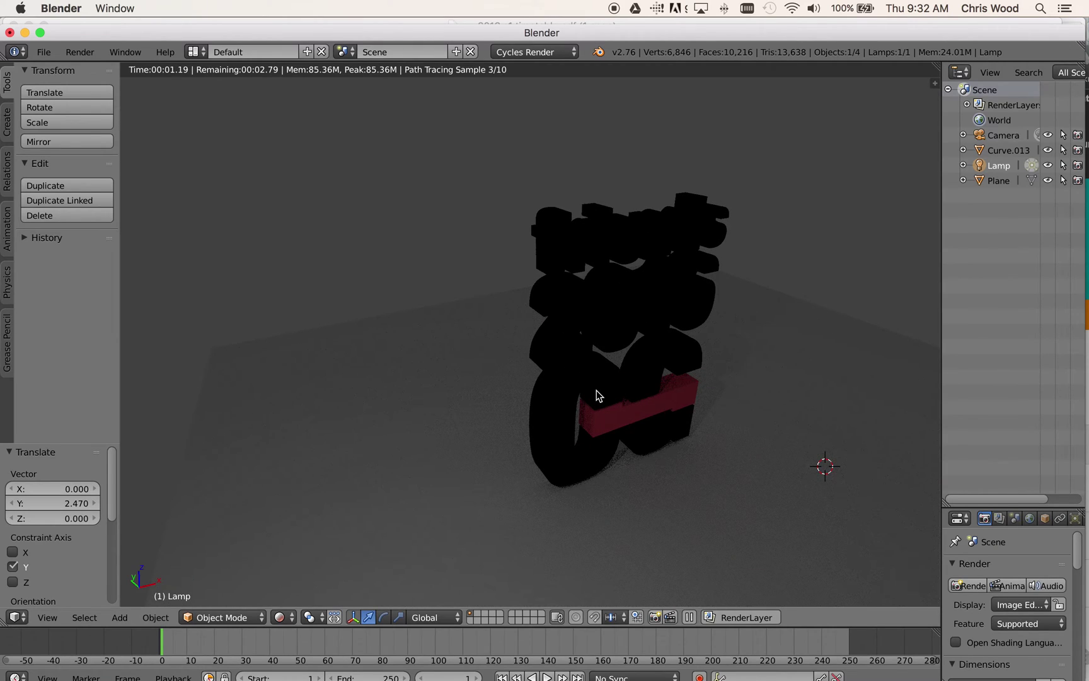
middle_drag(598, 396, 548, 390)
scroll(548, 384, down, 4)
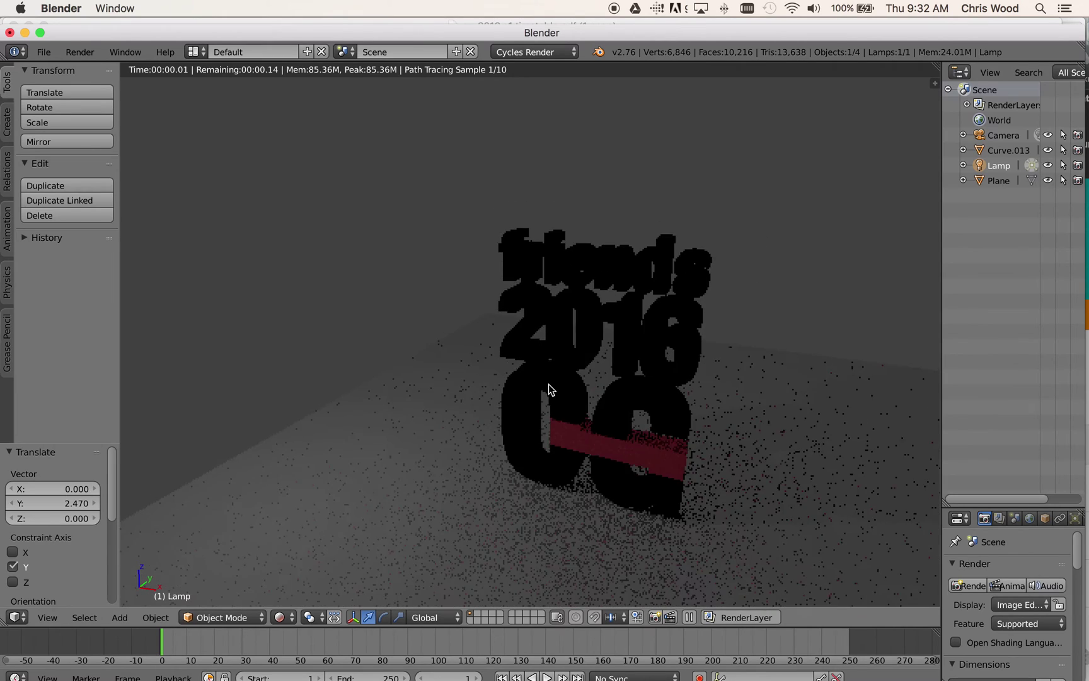
- Select the logo, widen the outliner and properties editors, and zoom the view out
right_click(585, 338)
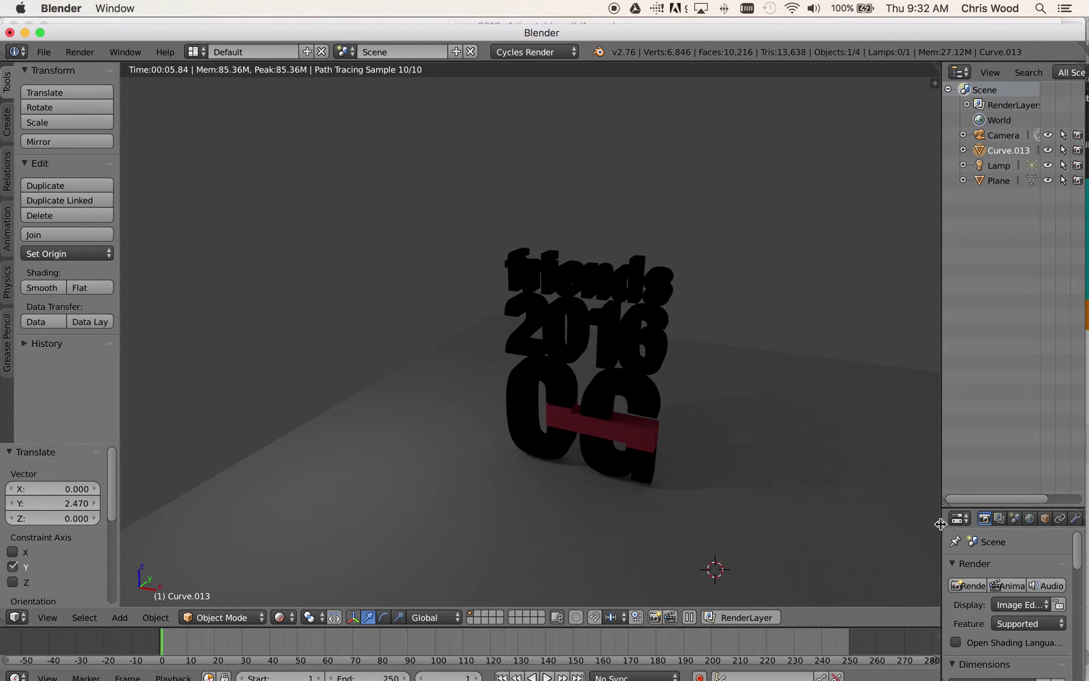
drag(941, 518, 848, 518)
scroll(542, 397, down, 5)
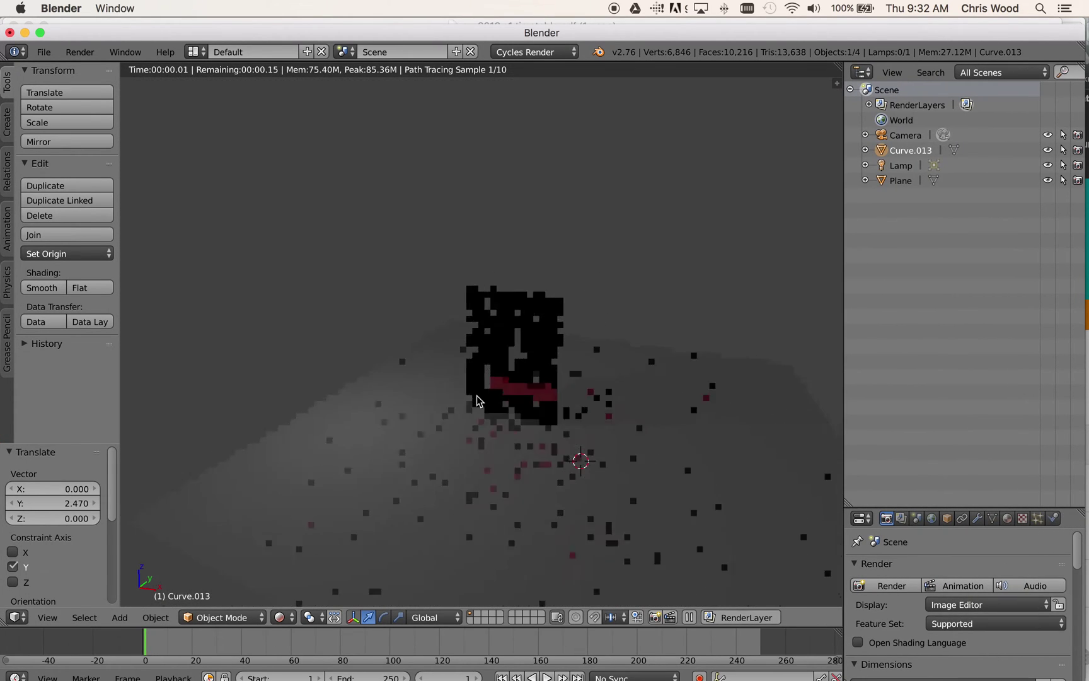
- In Solid shading, move the lamp sideways over the floor and raise it 1.430 along Z
click(282, 617)
click(295, 566)
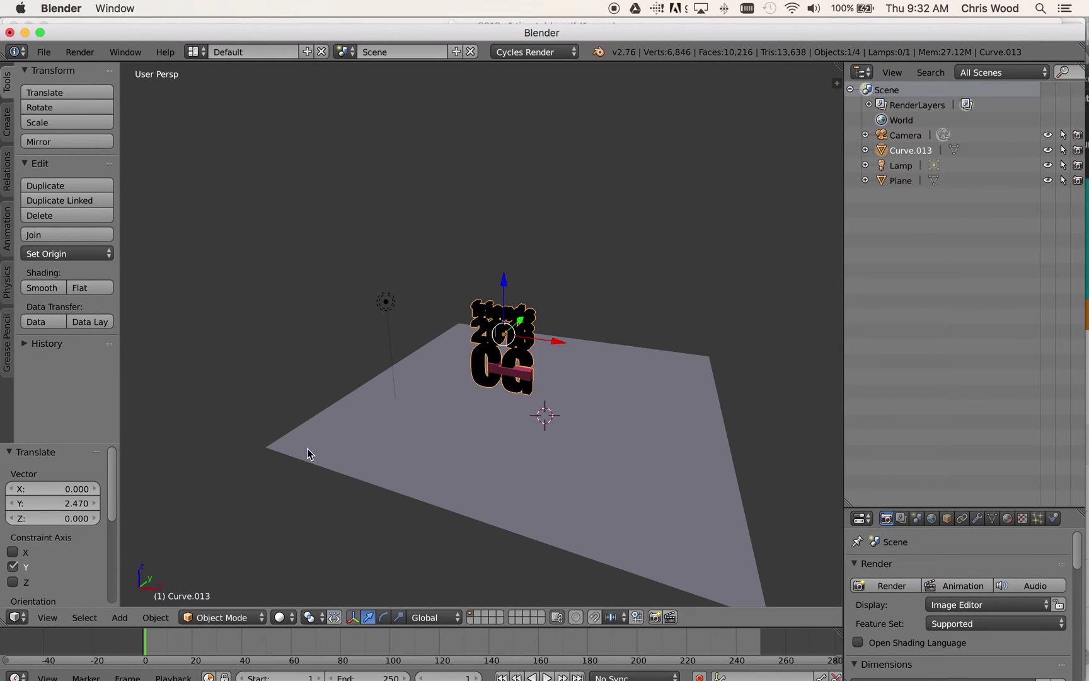
right_click(384, 300)
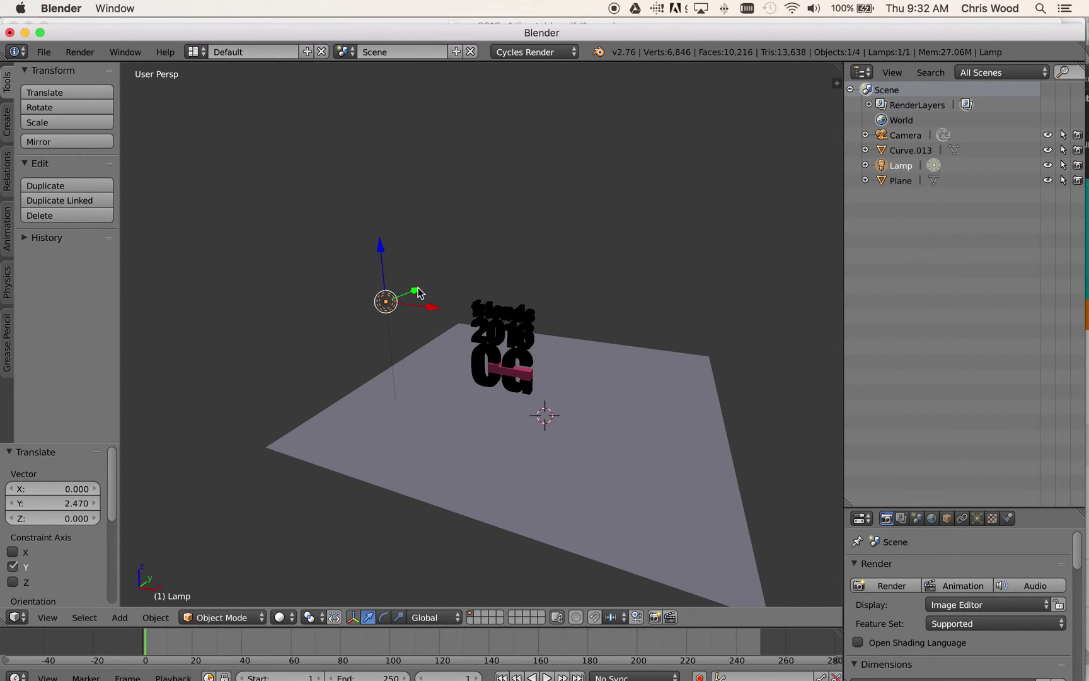
drag(418, 293, 481, 296)
drag(460, 251, 459, 227)
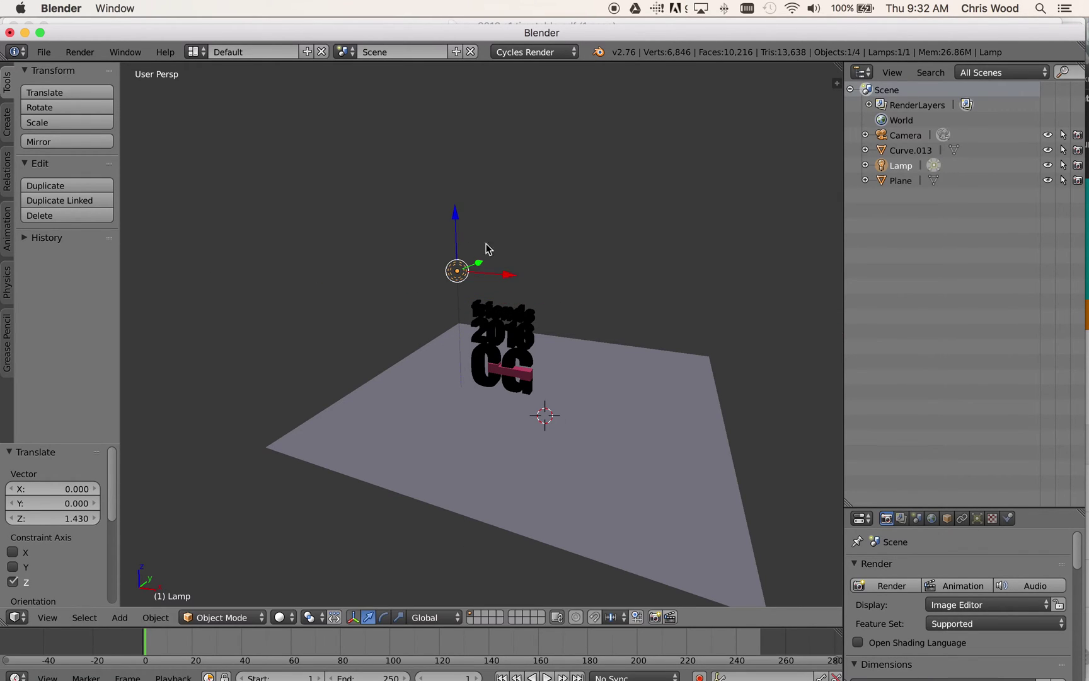
- Change the lamp type to Sun and nudge it slightly above the logo
click(978, 518)
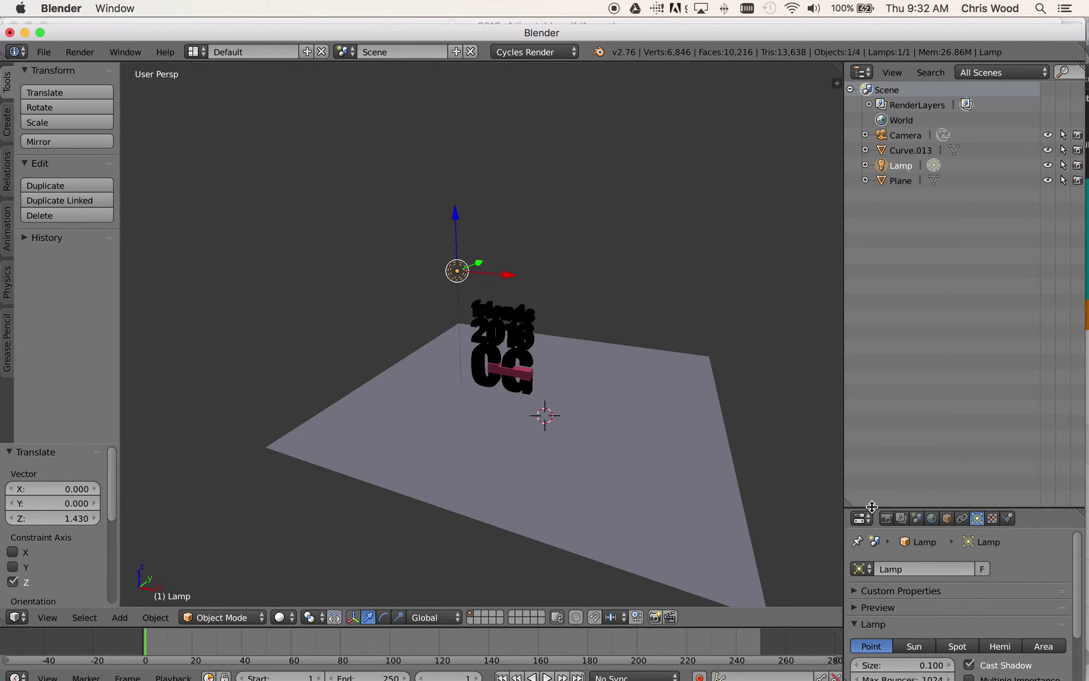
drag(872, 506, 815, 201)
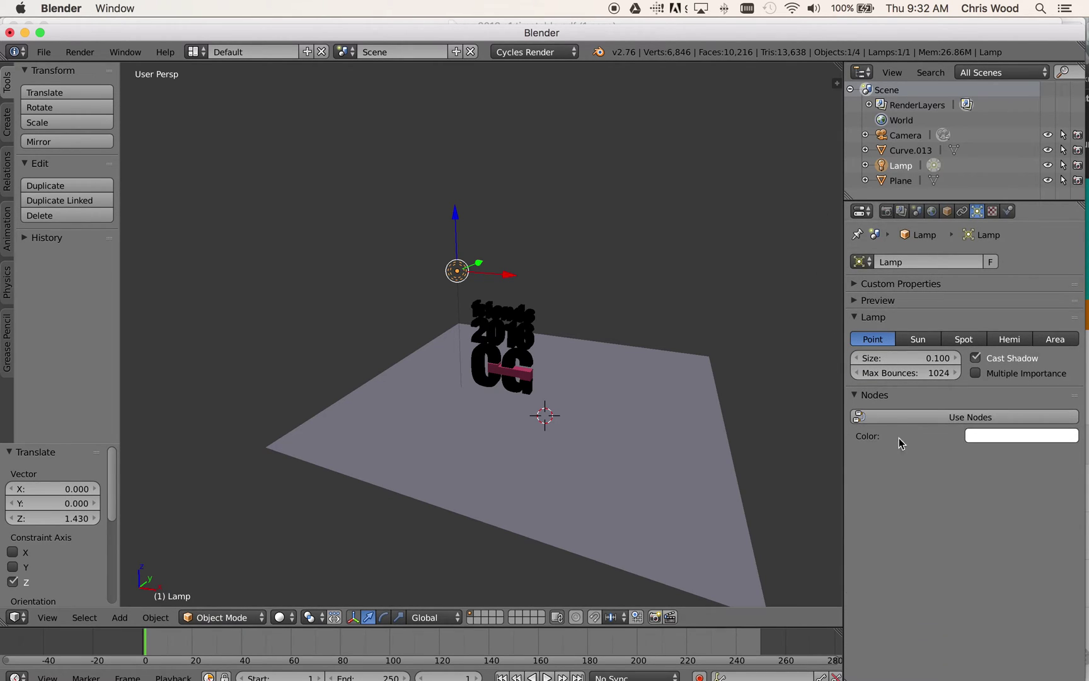
click(918, 340)
scroll(411, 346, up, 4)
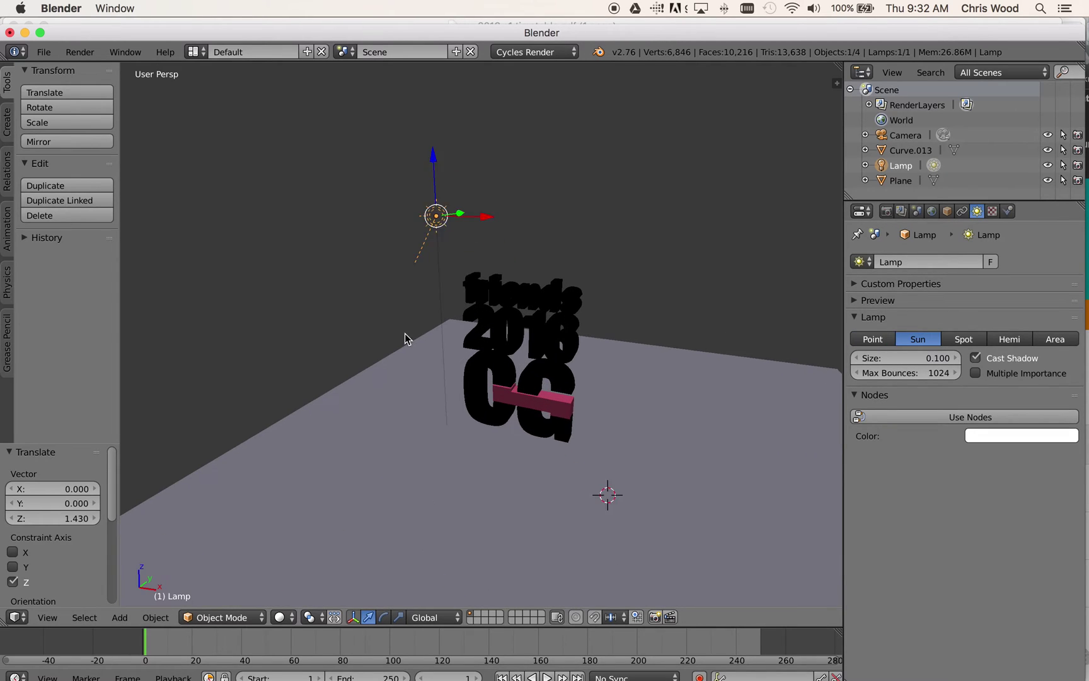
scroll(405, 333, up, 2)
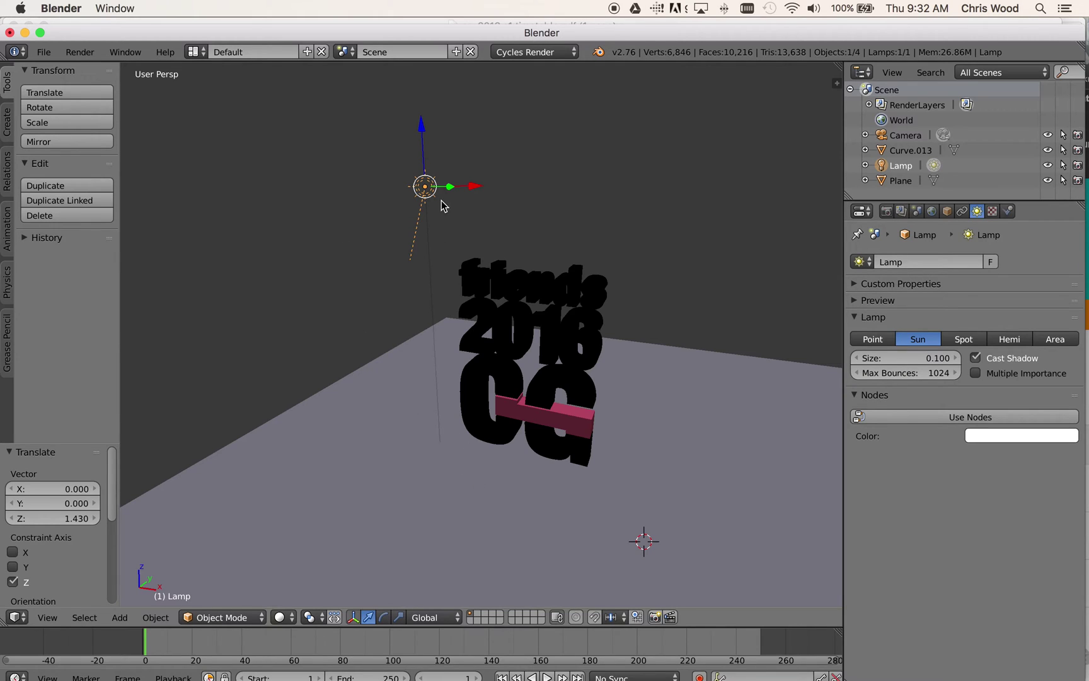
key(g)
click(409, 263)
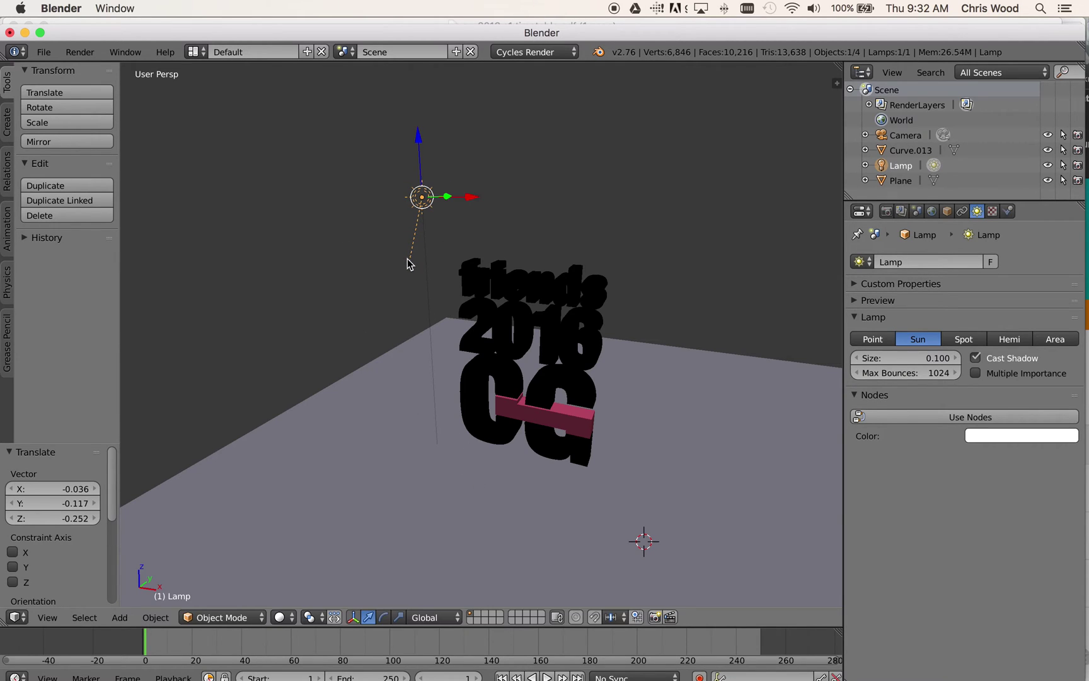
mouse_move(517, 431)
middle_down()
mouse_move(496, 465)
mouse_move(504, 447)
mouse_move(533, 445)
mouse_move(543, 457)
mouse_move(517, 427)
middle_up()
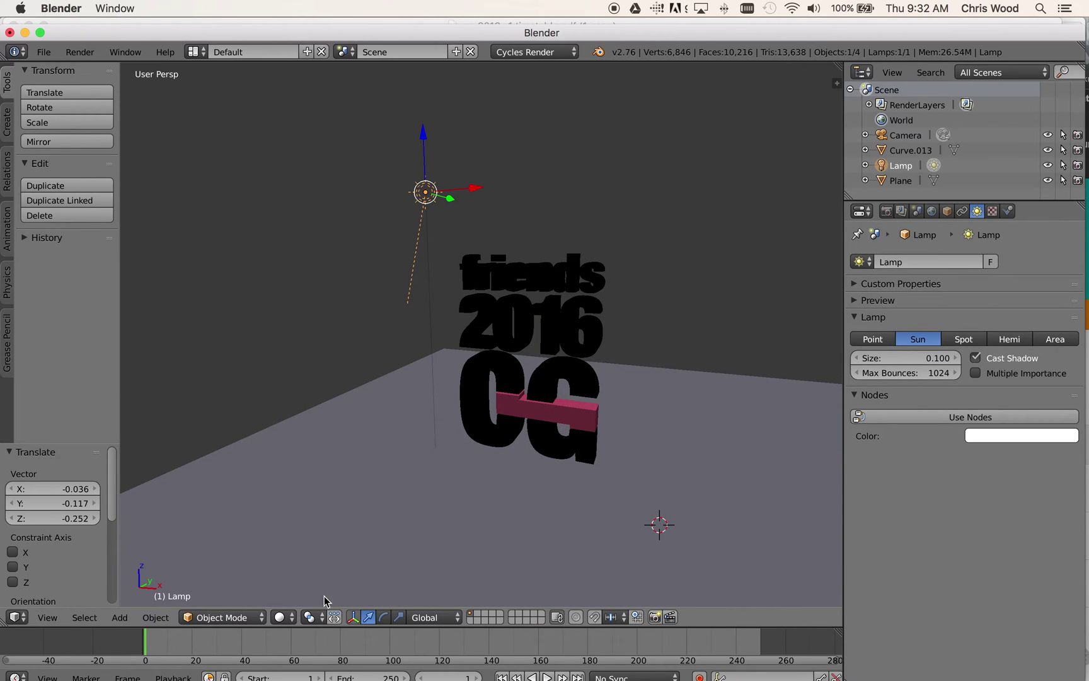
- Turn on the rendered preview and raise the sun lamp's size to 0.119
click(288, 617)
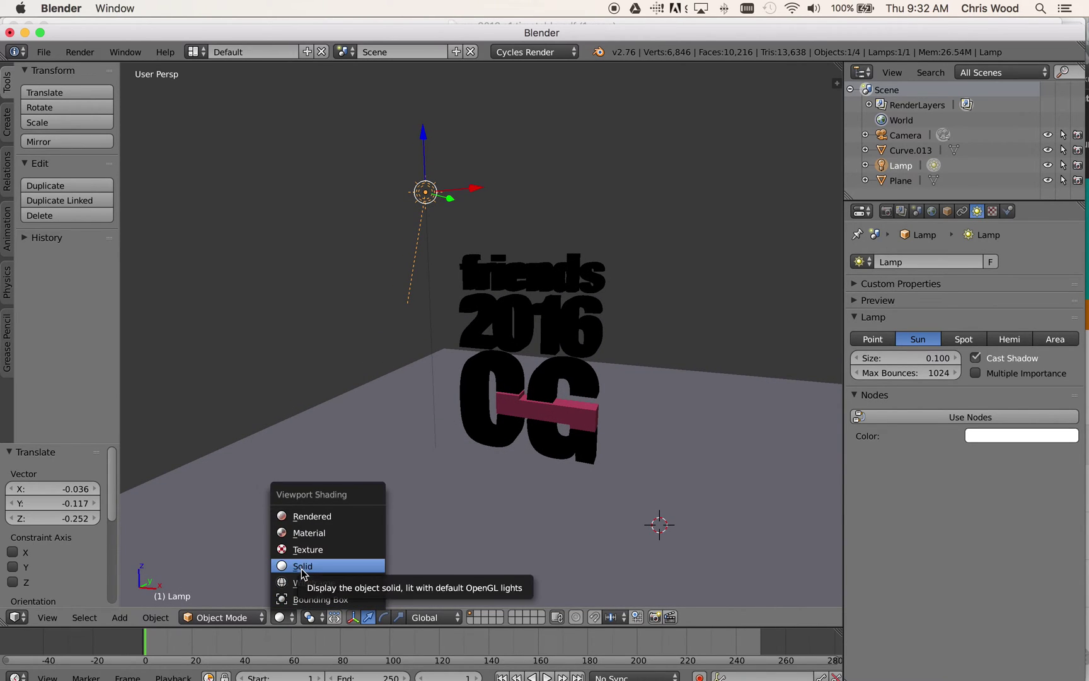
click(309, 515)
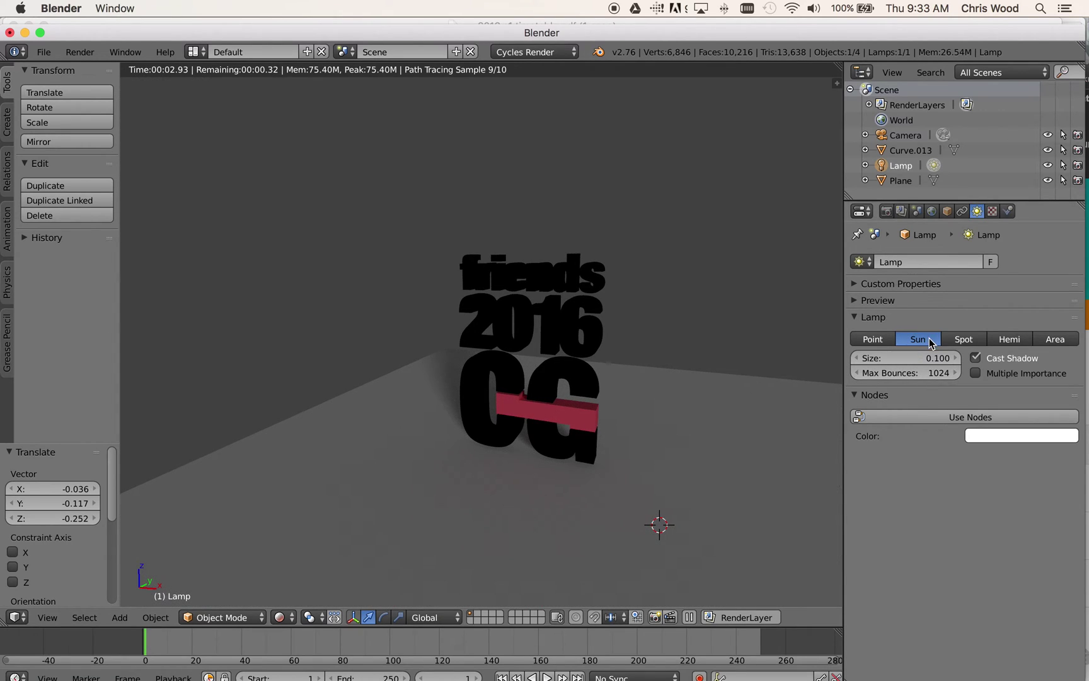
click(957, 358)
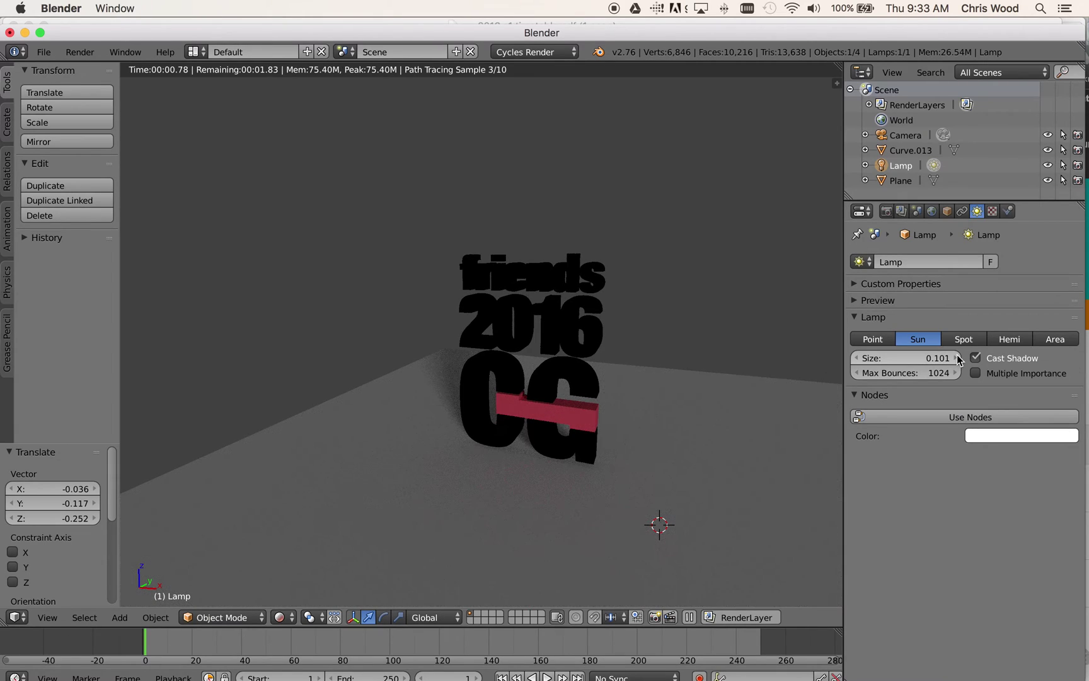
click(957, 358)
click(957, 358)
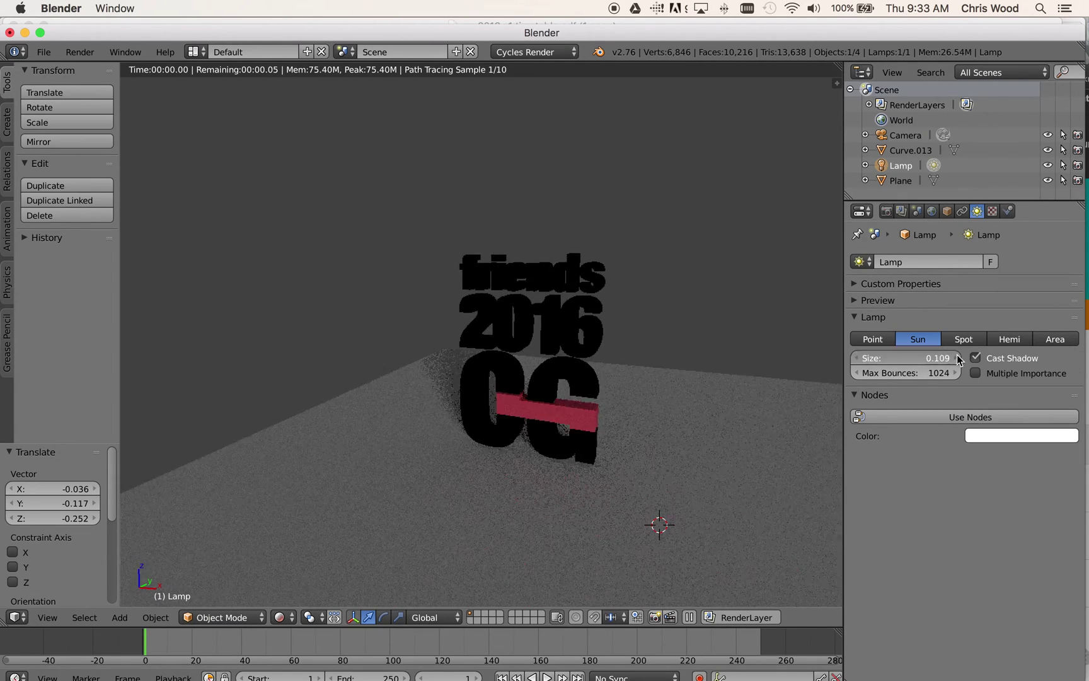
click(957, 358)
click(957, 358)
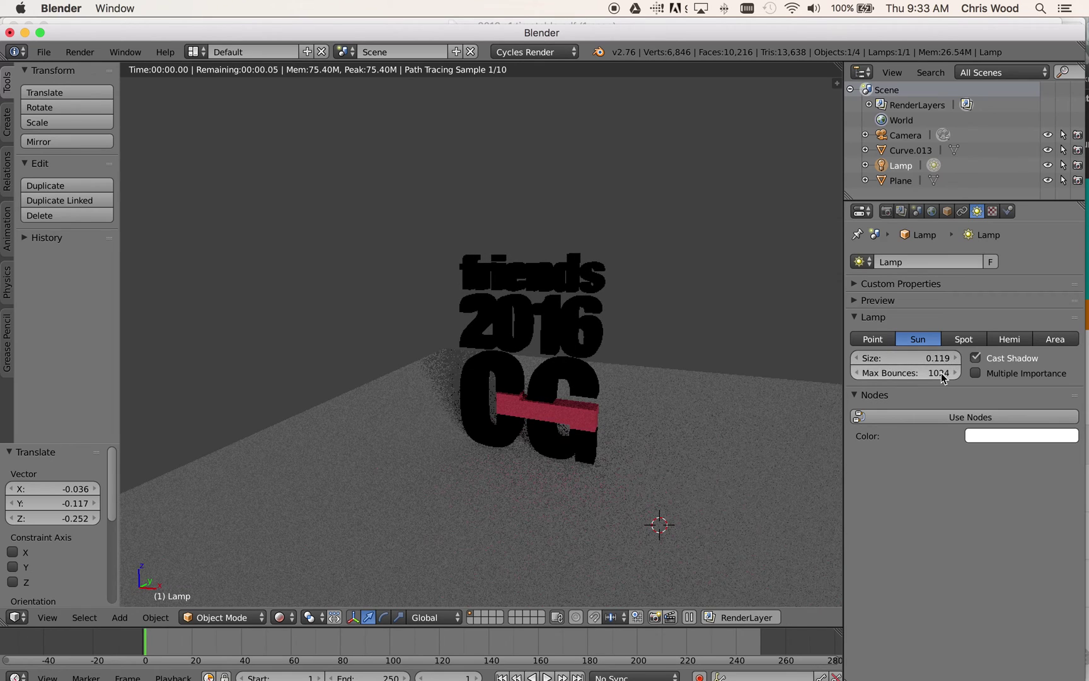
- Enable nodes on the sun lamp and set its emission strength to 3
click(922, 420)
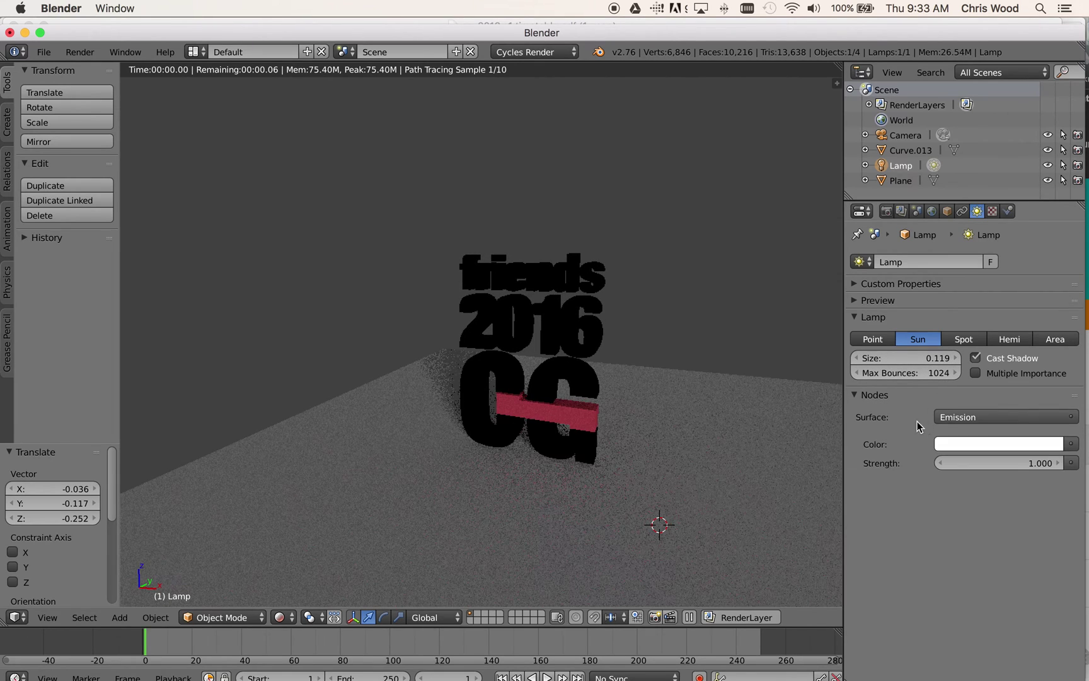
click(1059, 464)
click(1058, 464)
click(1057, 463)
click(1056, 462)
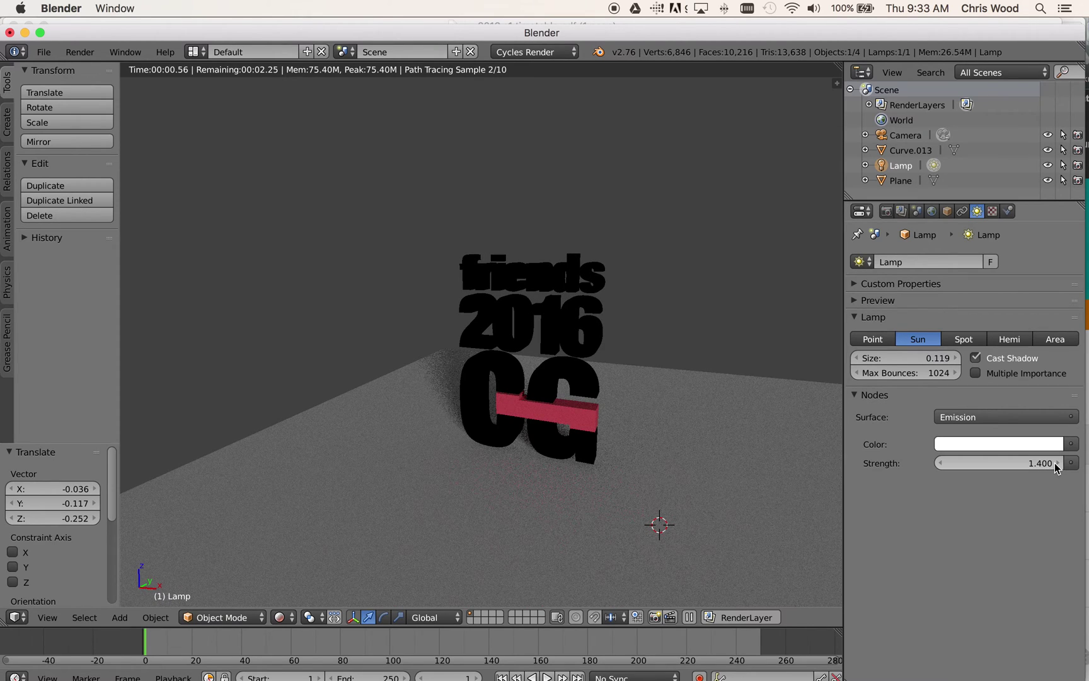
click(1054, 463)
click(1024, 462)
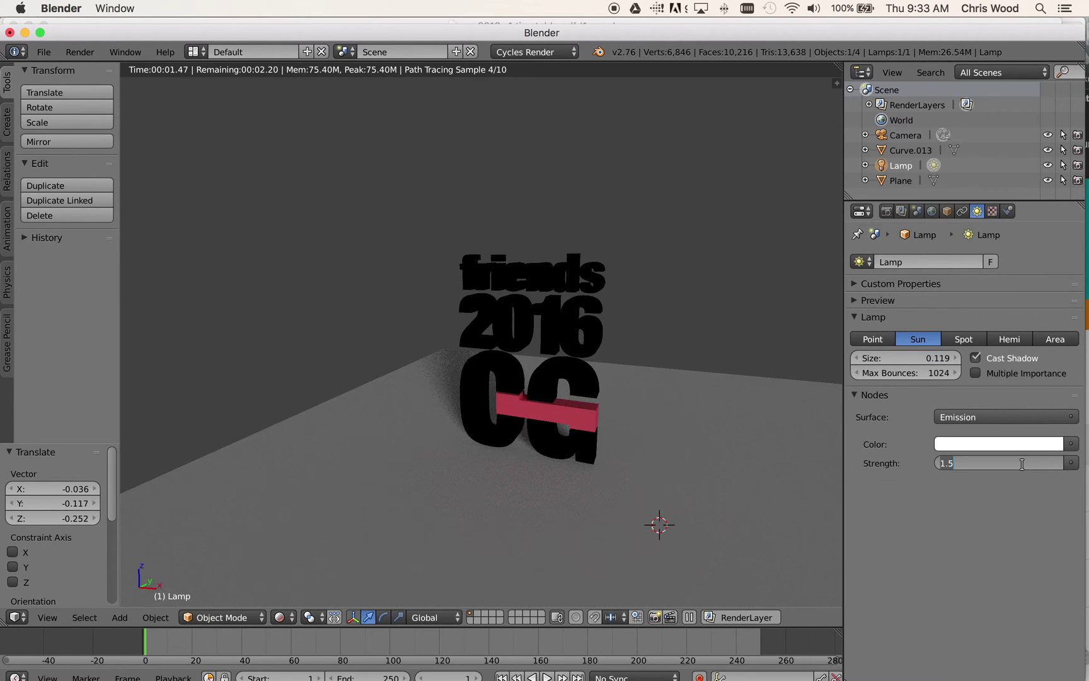
text(3)
key(Return)
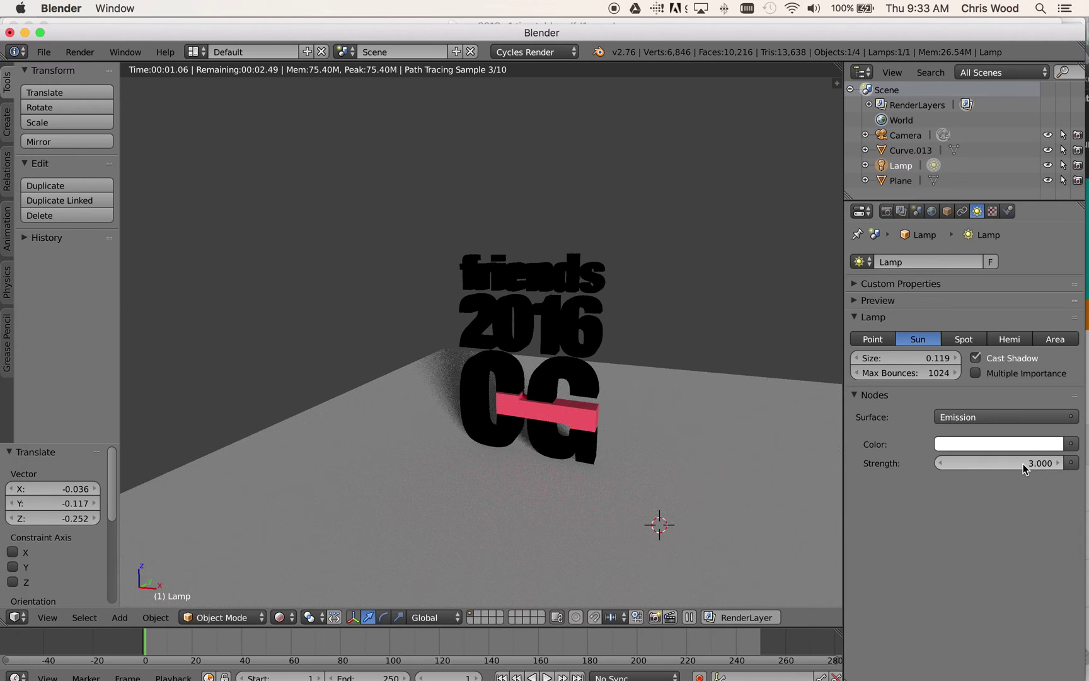
- Give the friends 2016 CG text a node material tinted cyan with a Glass BSDF surface, then select SVGMat.003
right_click(551, 283)
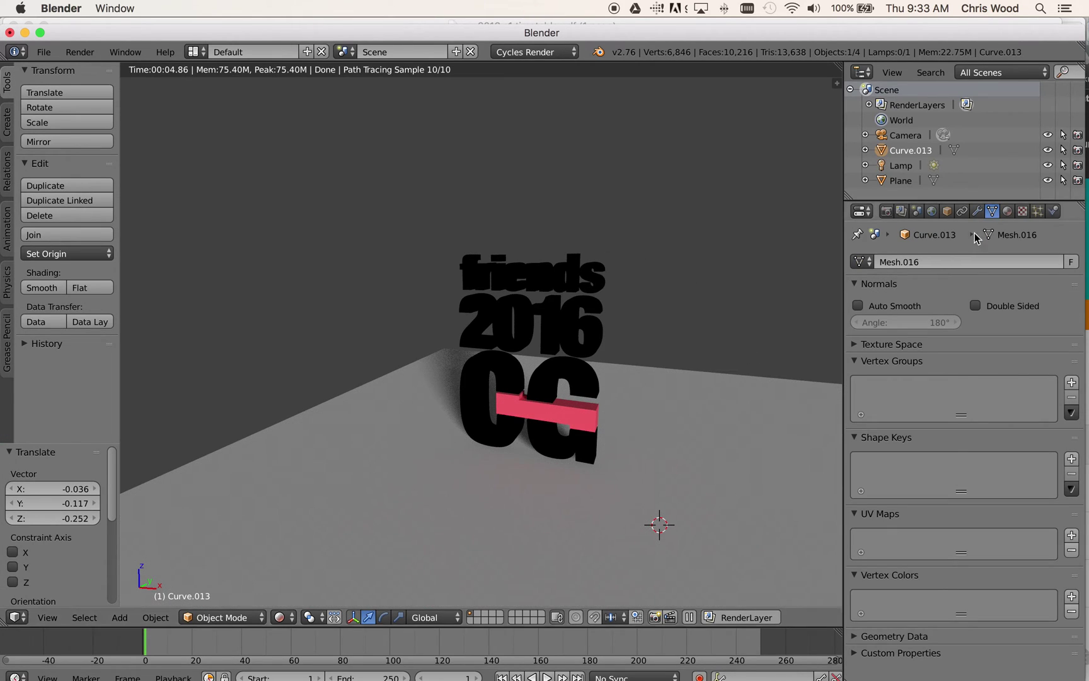
click(1007, 212)
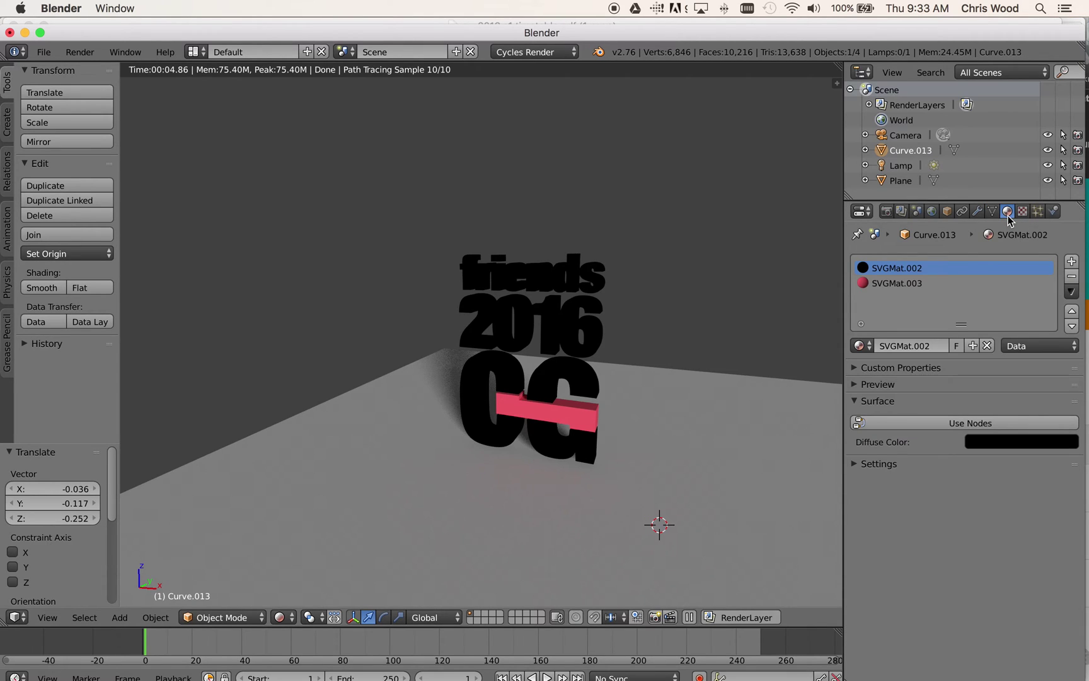
click(972, 423)
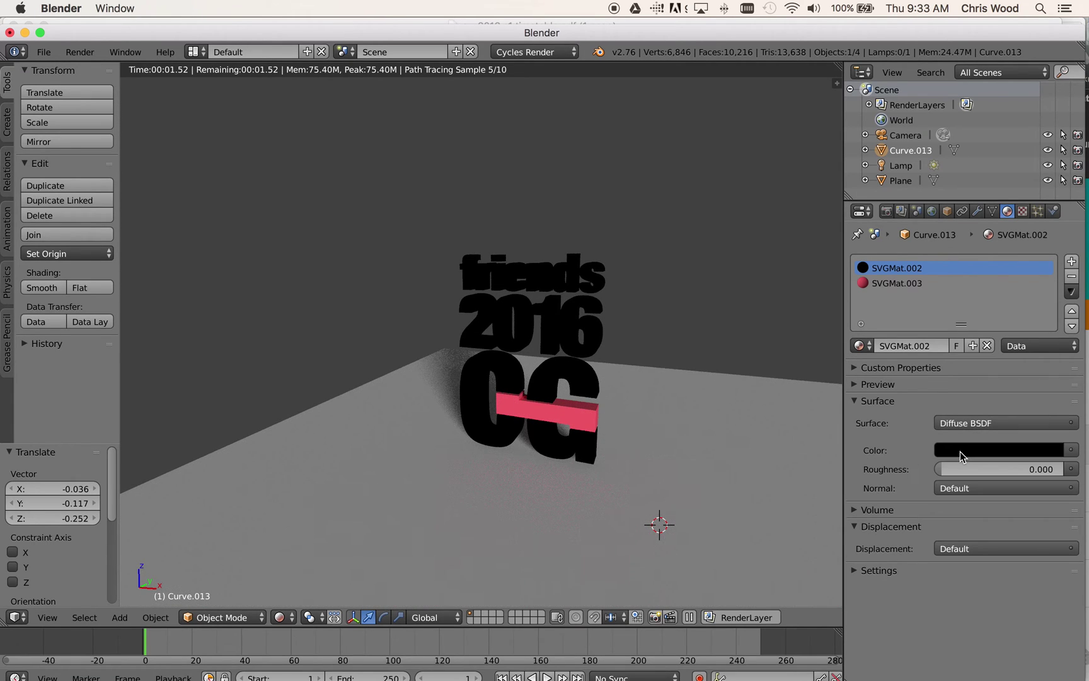
click(960, 452)
drag(1054, 292, 1051, 232)
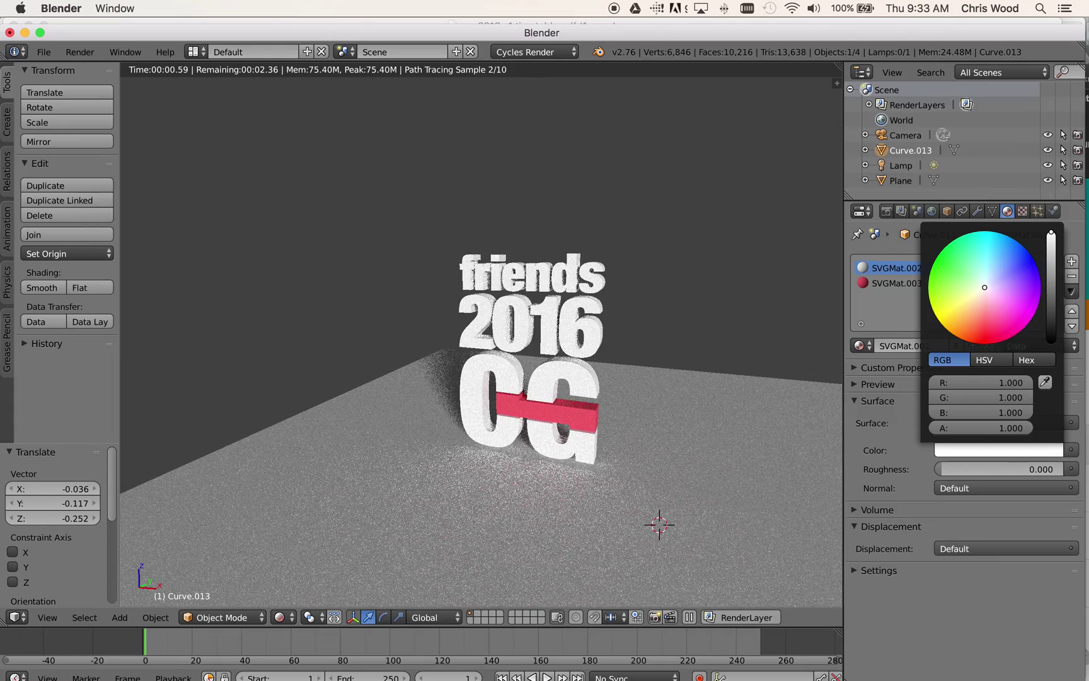
drag(986, 288, 991, 239)
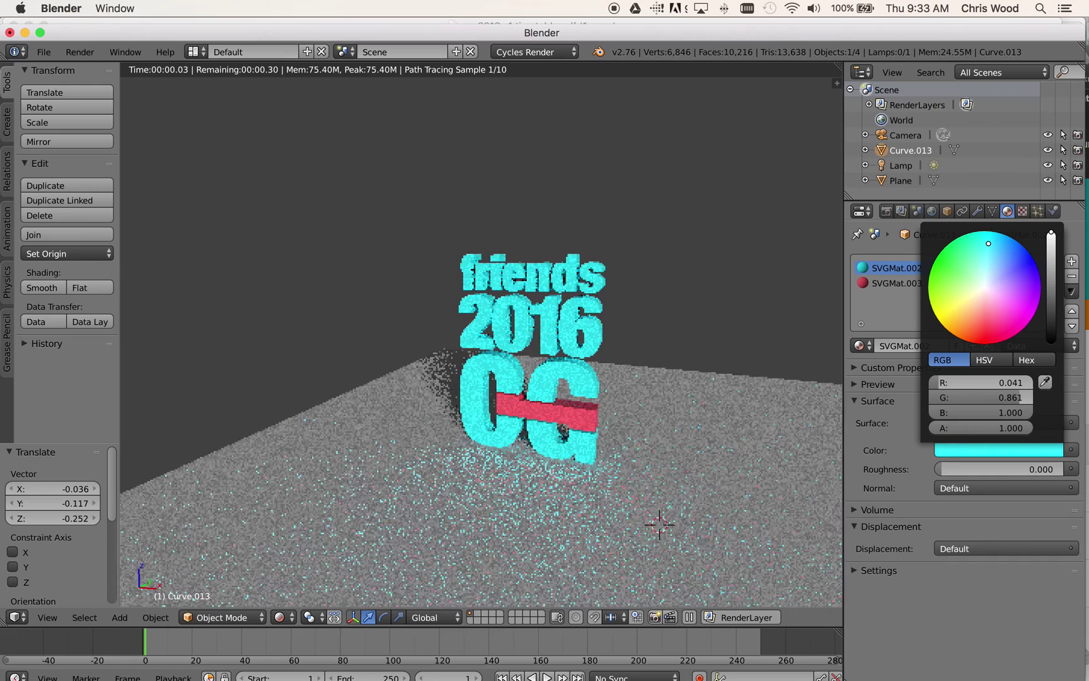
click(967, 423)
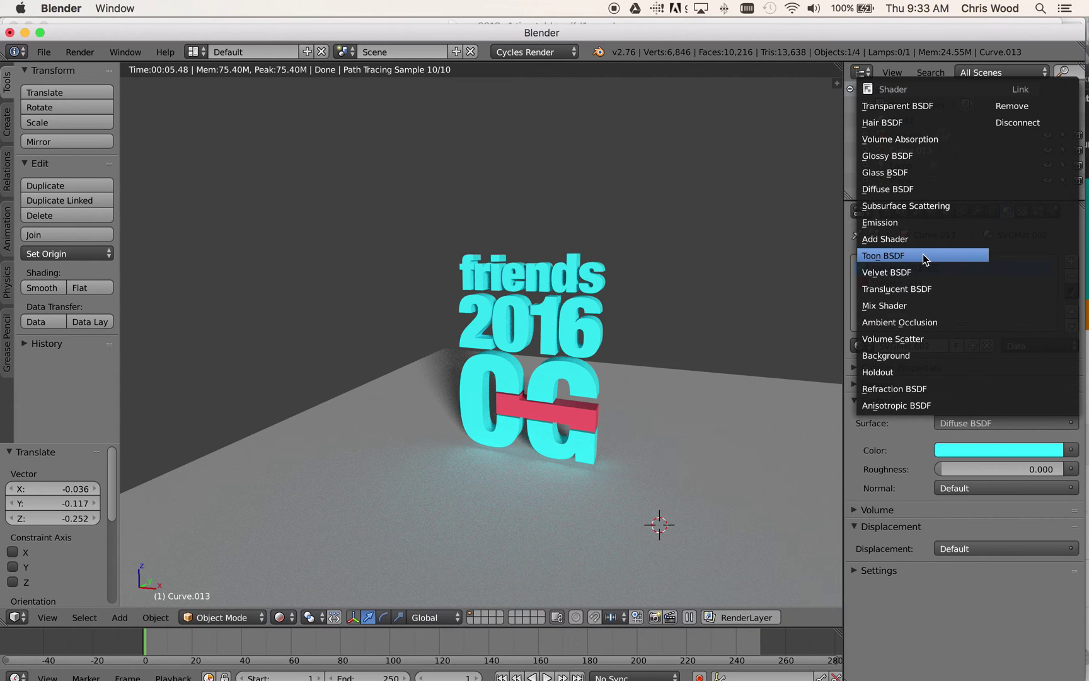
click(889, 173)
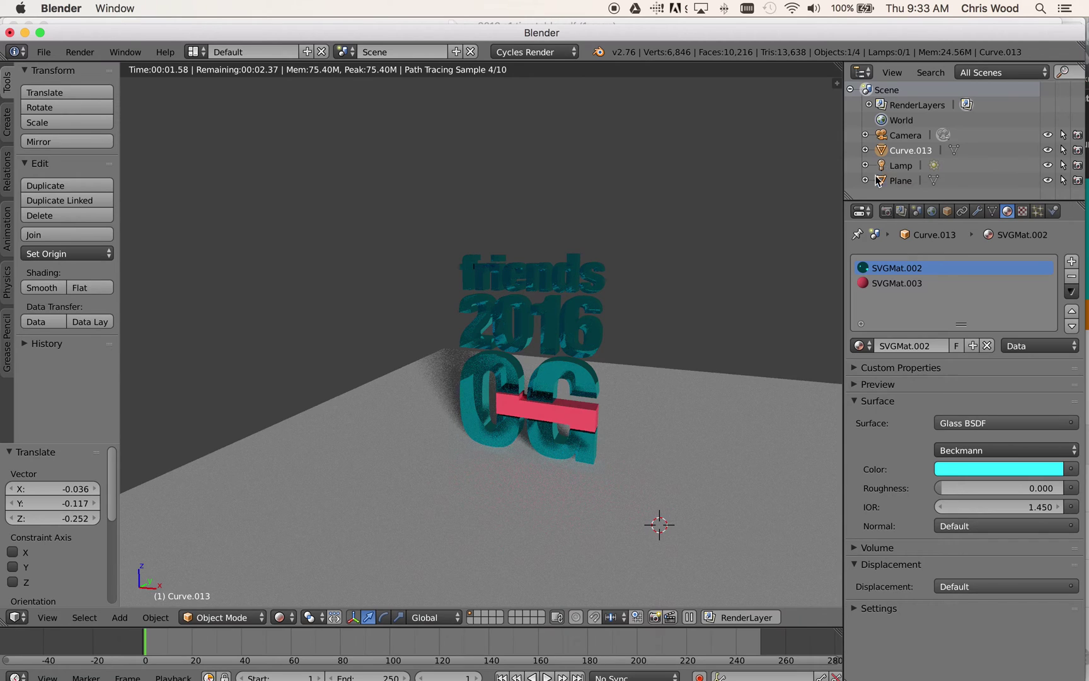
click(899, 284)
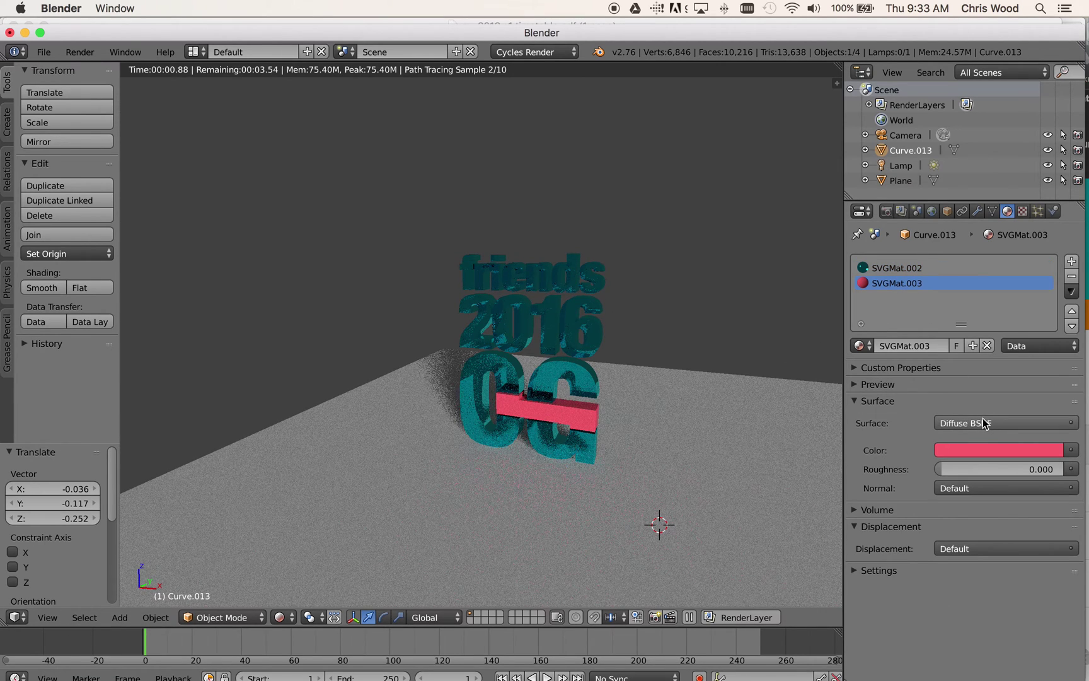
- Make SVGMat.003 an Emission shader with strength 1.600, then select the floor plane
click(984, 424)
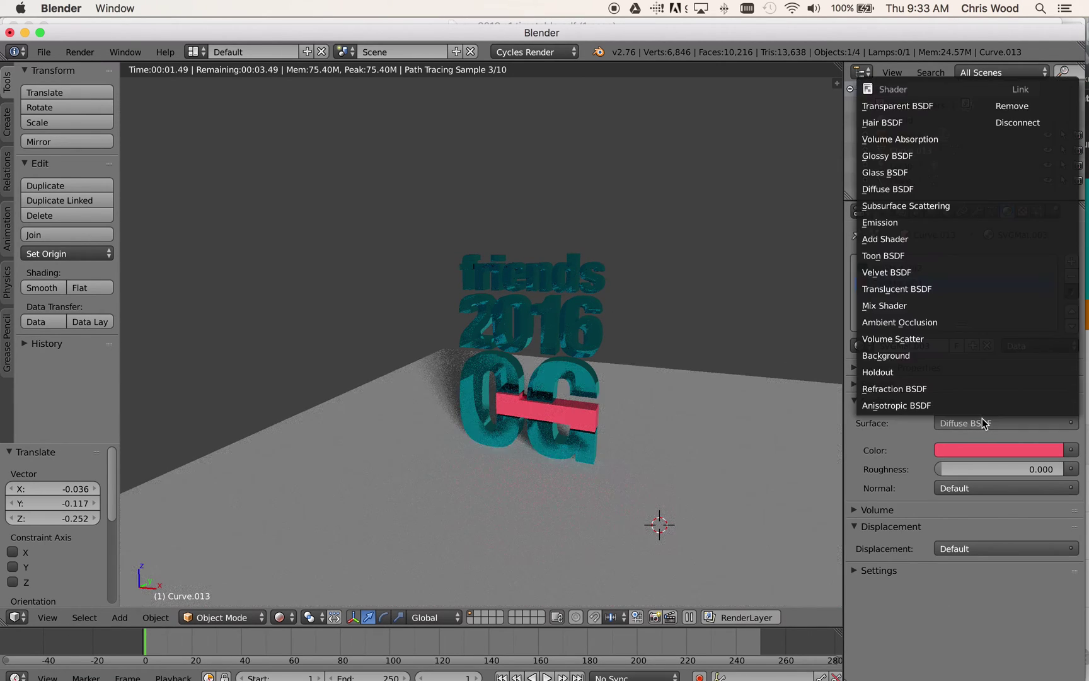
click(894, 223)
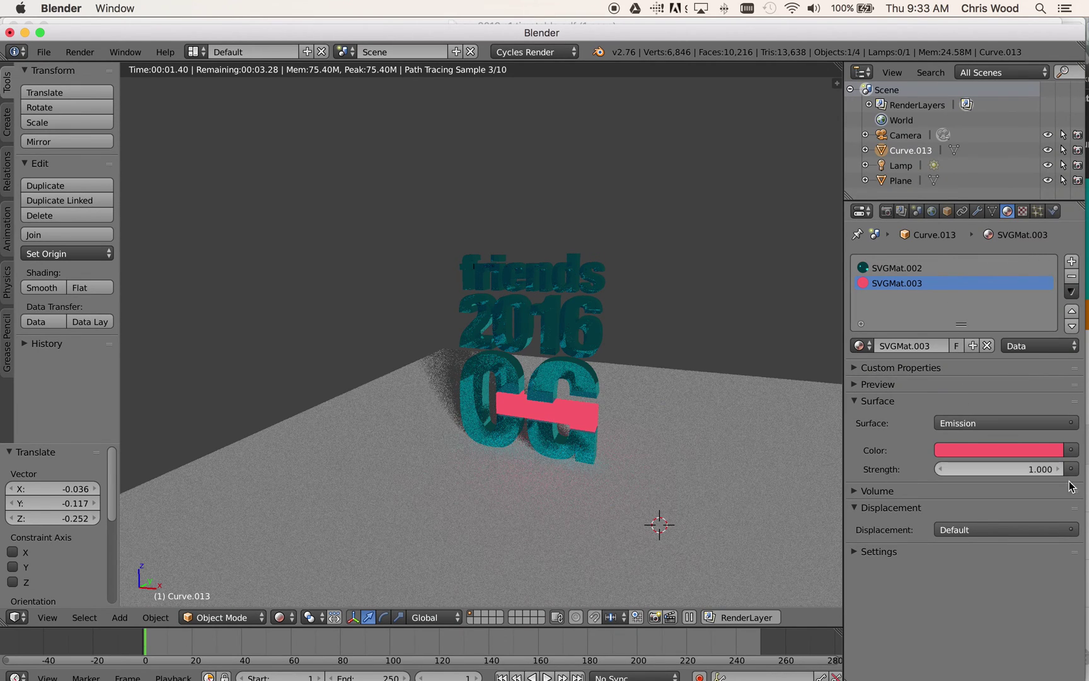
click(1062, 469)
click(1059, 470)
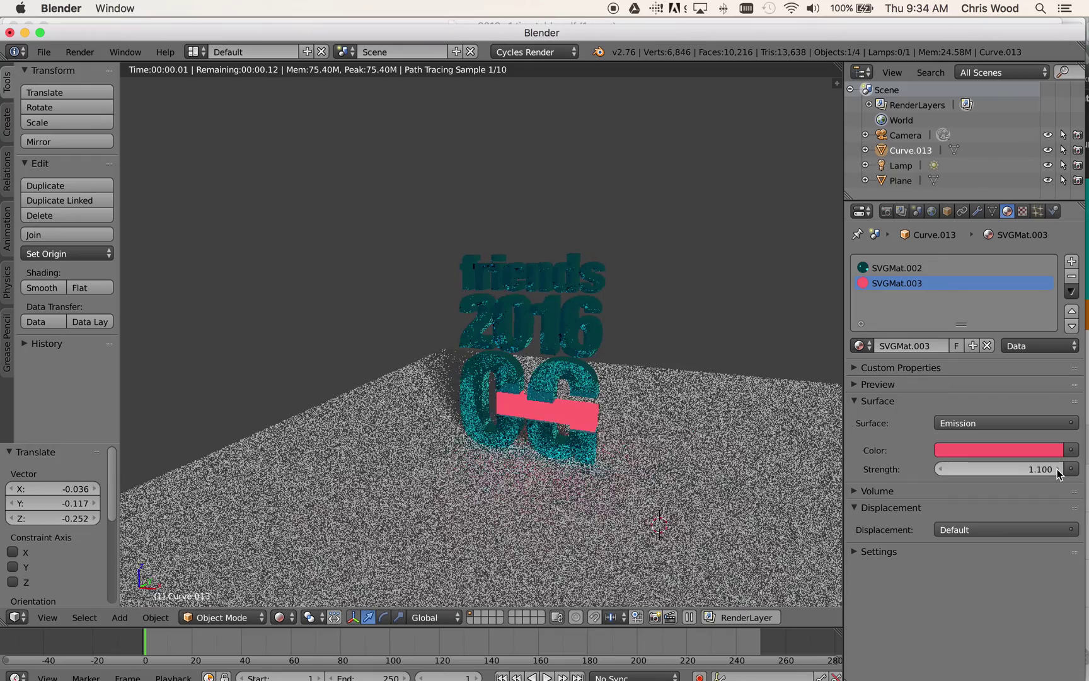
click(1059, 470)
click(1059, 470)
click(1059, 470)
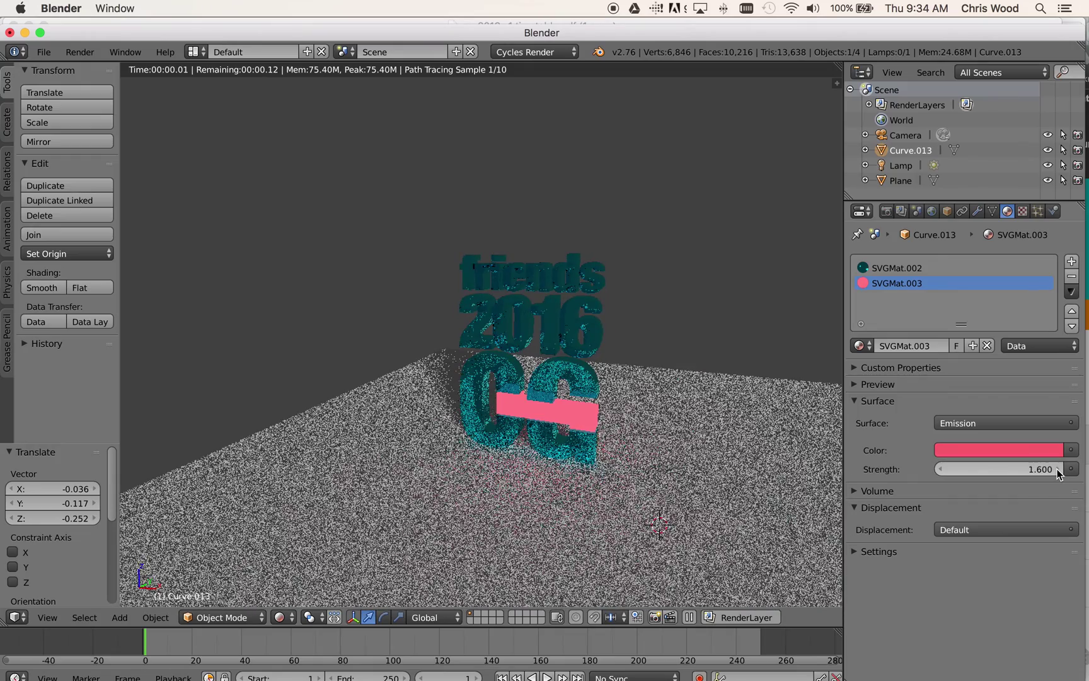
click(1059, 470)
scroll(666, 502, up, 3)
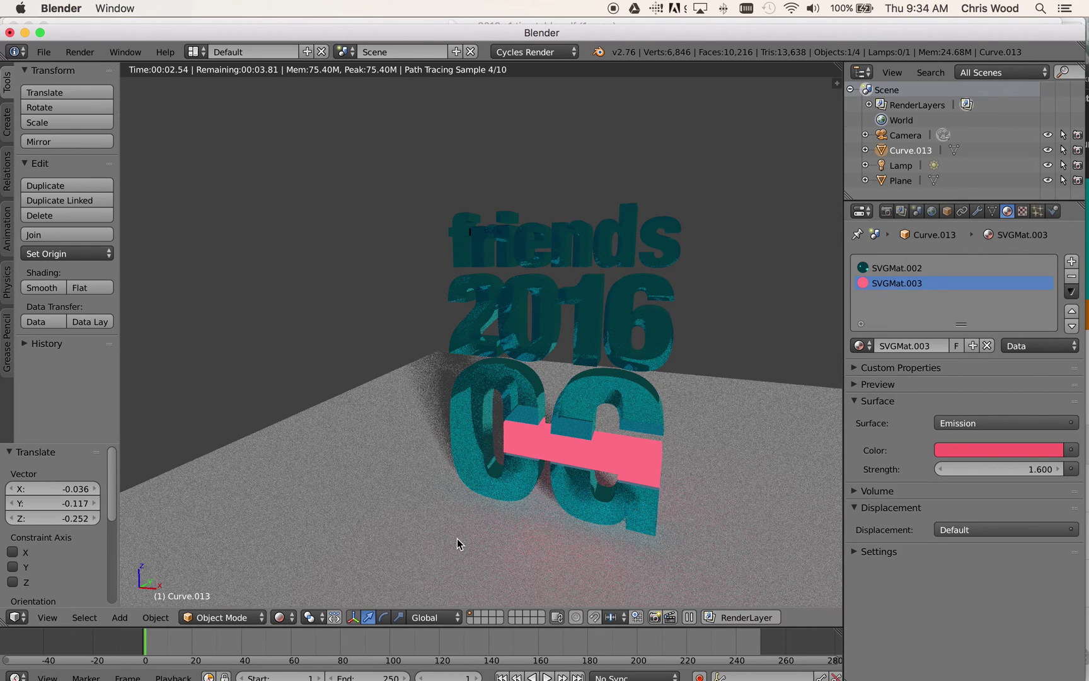
right_click(393, 481)
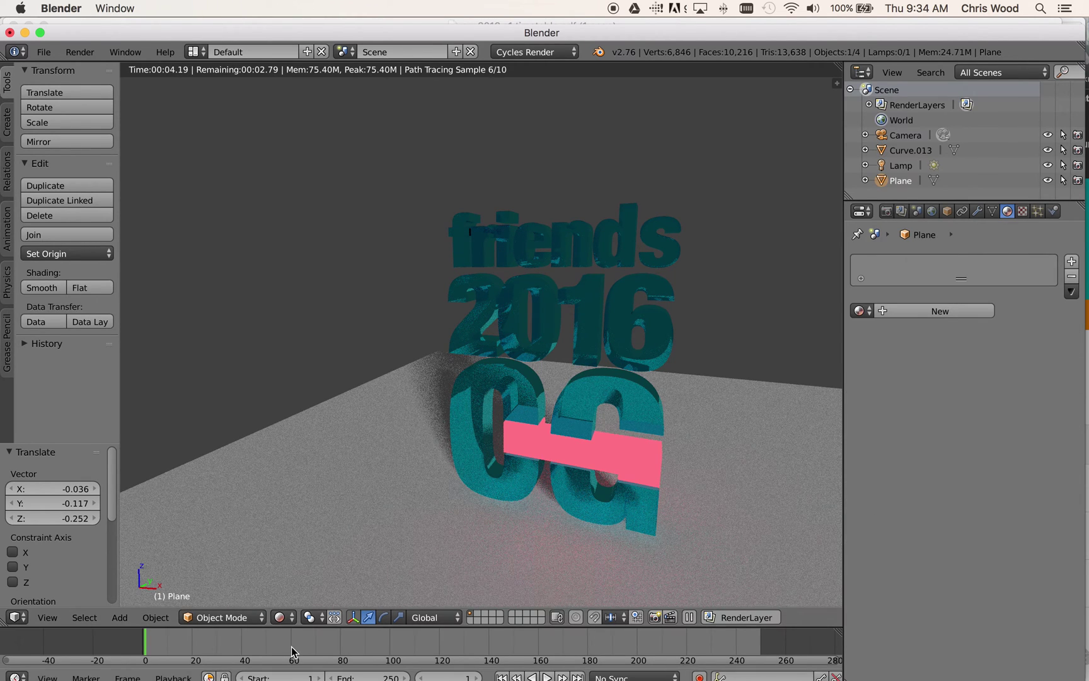
- In Solid shading, shift the floor plane along X and scale it up
click(283, 618)
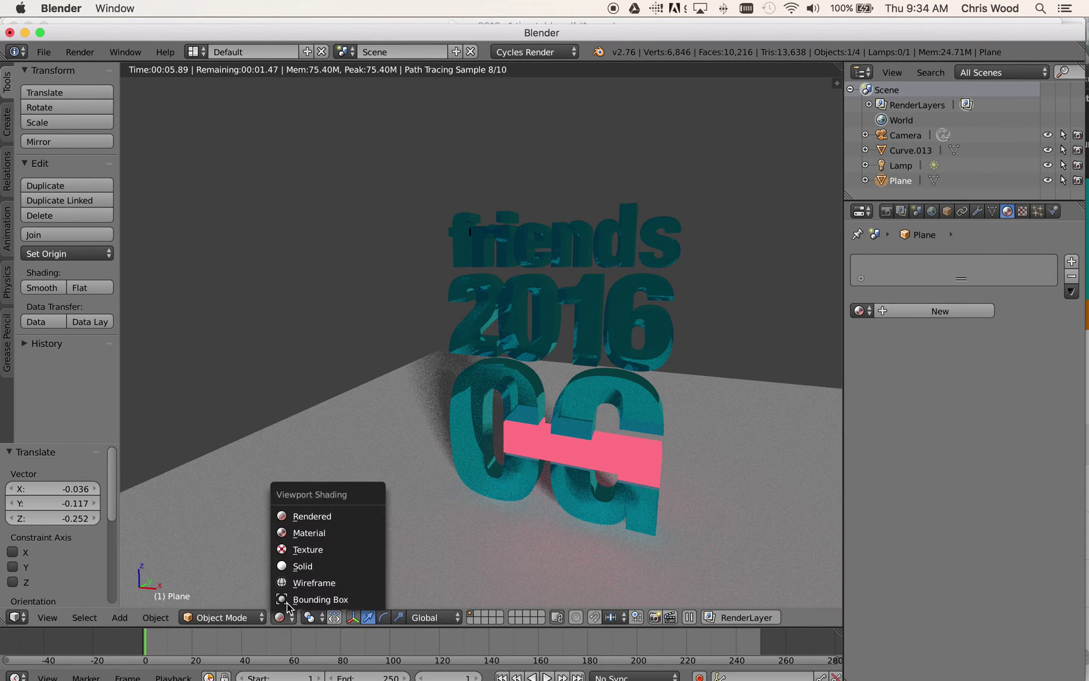
click(311, 564)
scroll(351, 509, down, 5)
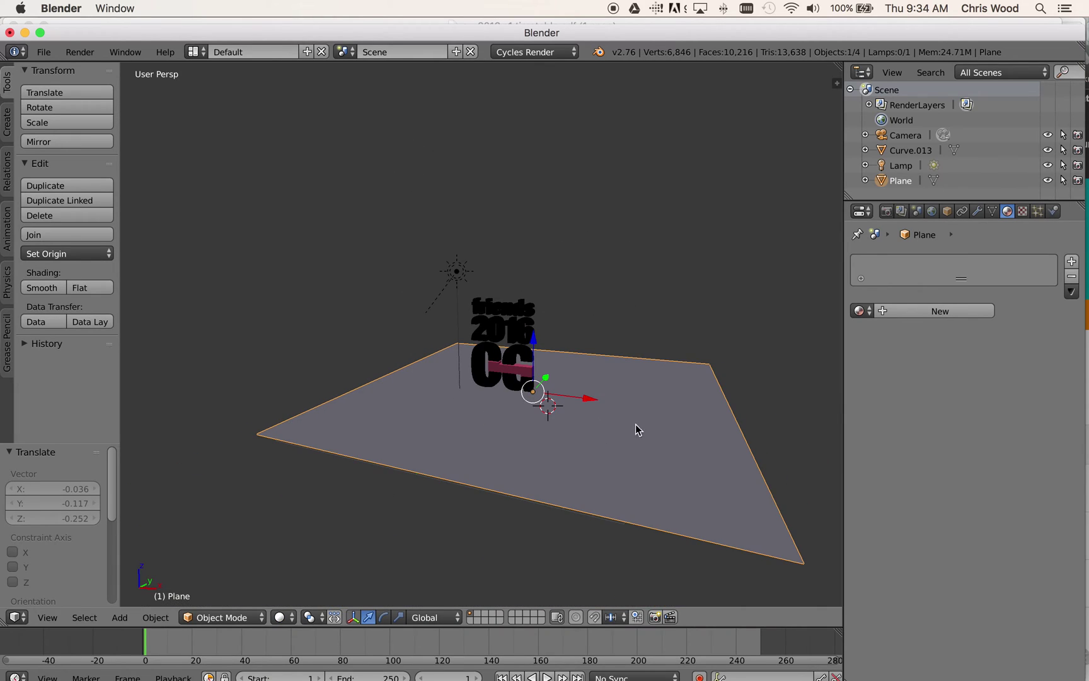
drag(598, 407, 565, 399)
key(s)
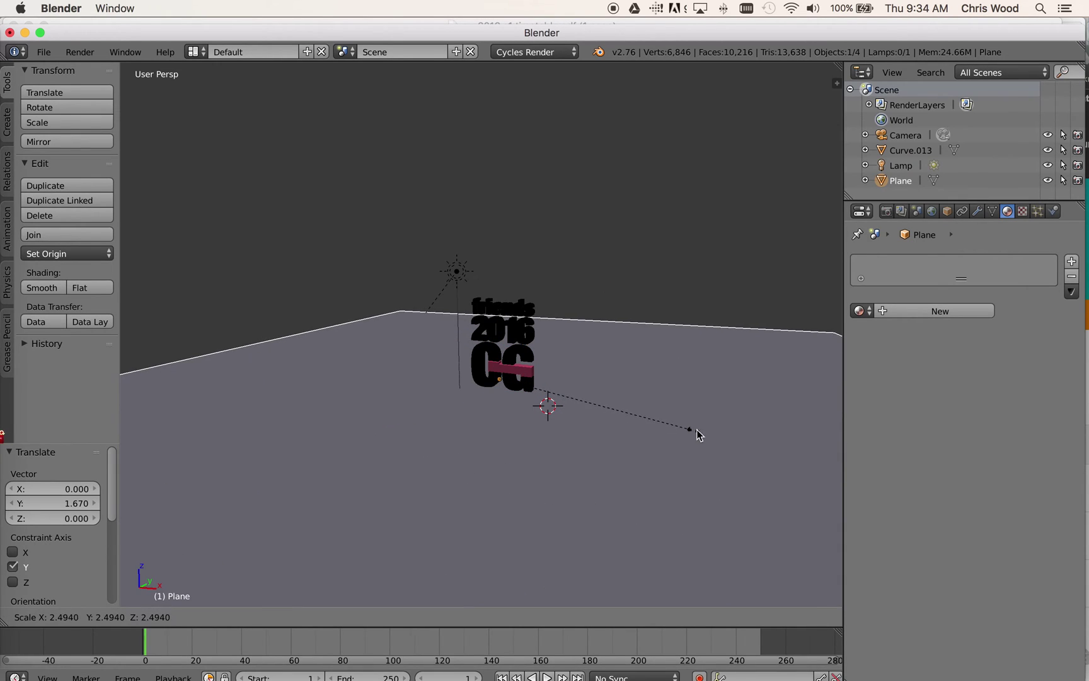
click(698, 433)
- Create a new floor material using a Glossy BSDF surface
click(953, 311)
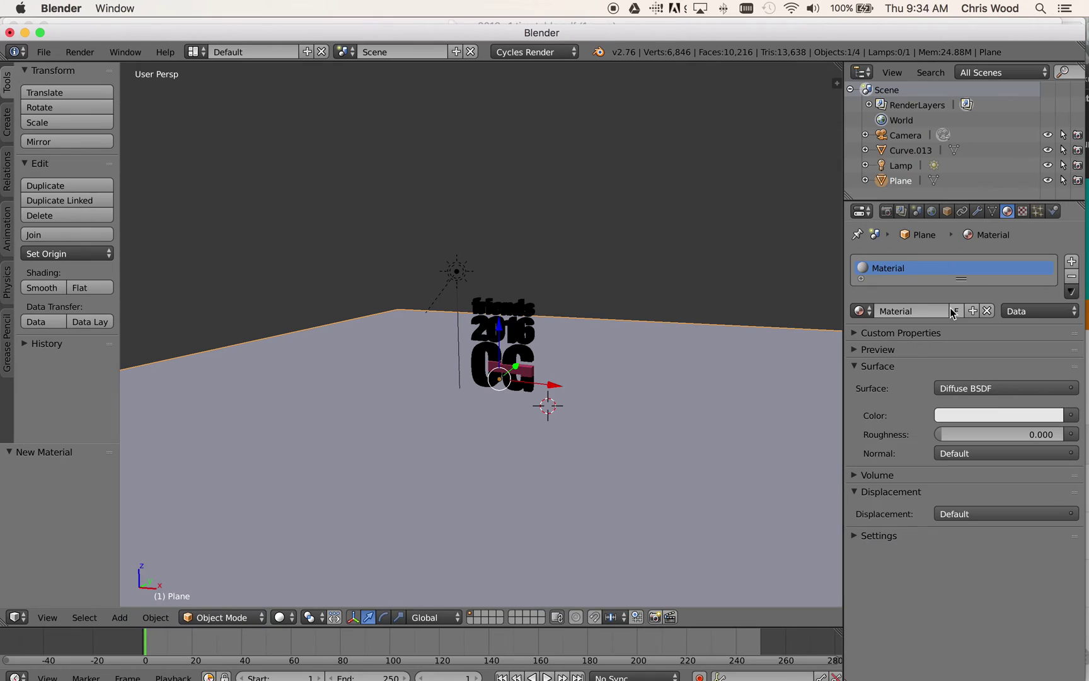
click(970, 390)
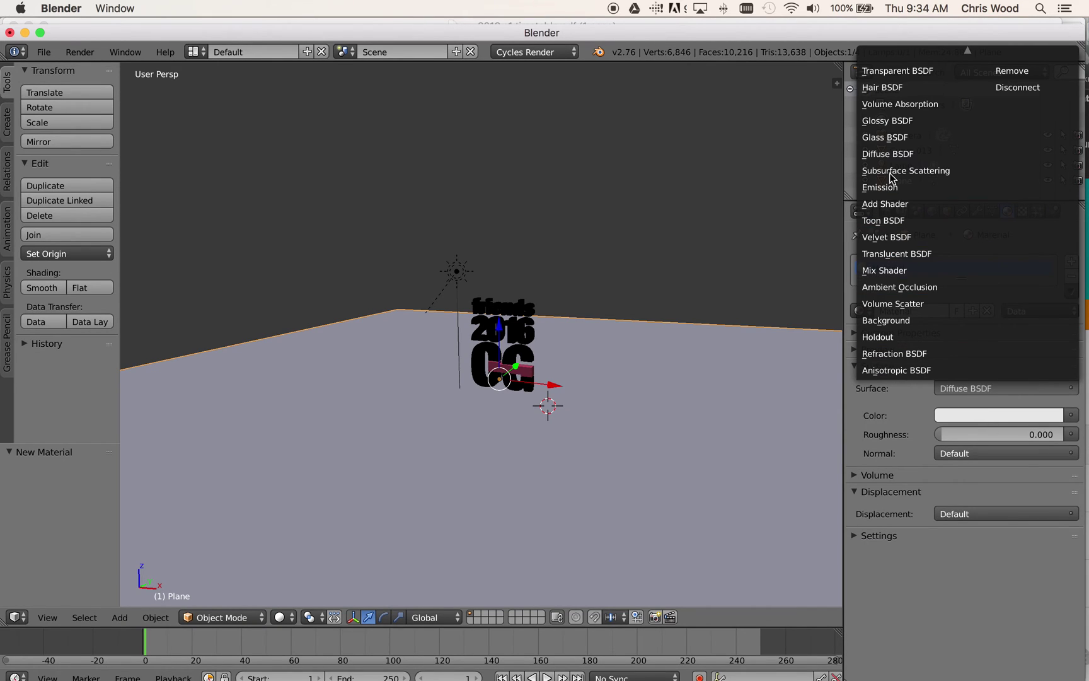
click(889, 126)
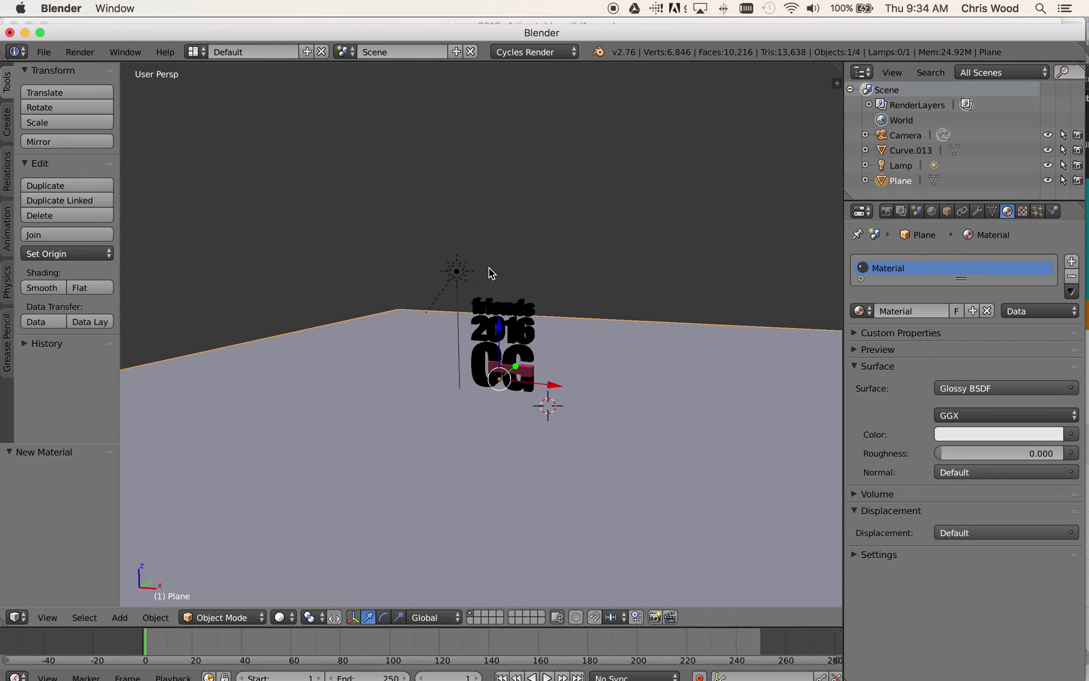
scroll(488, 267, up, 3)
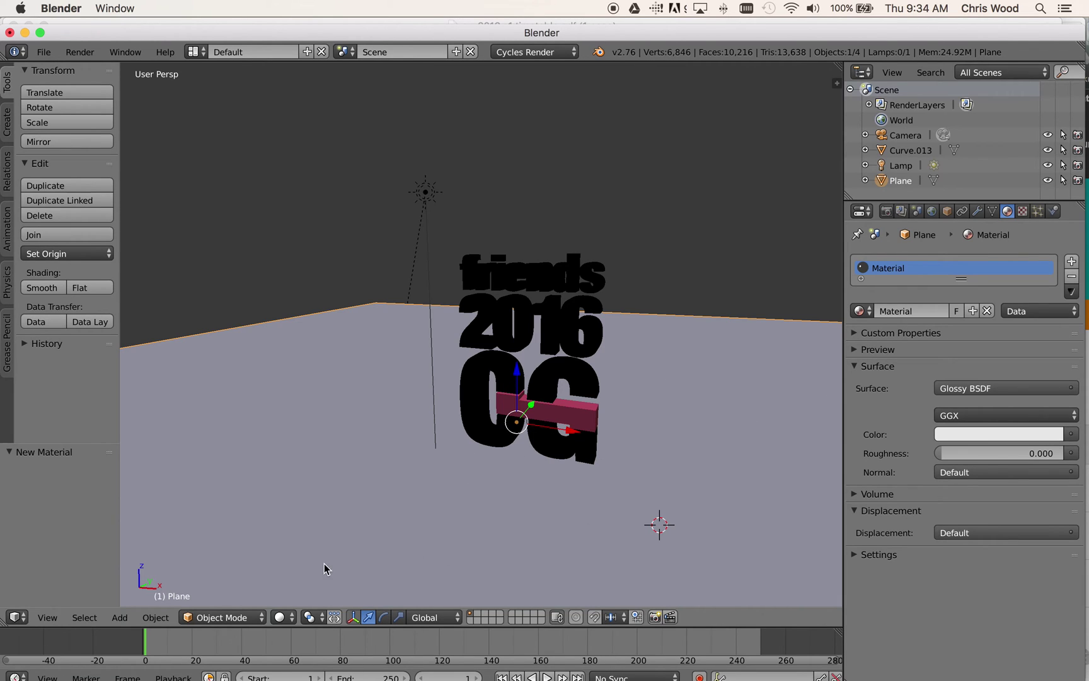
click(285, 617)
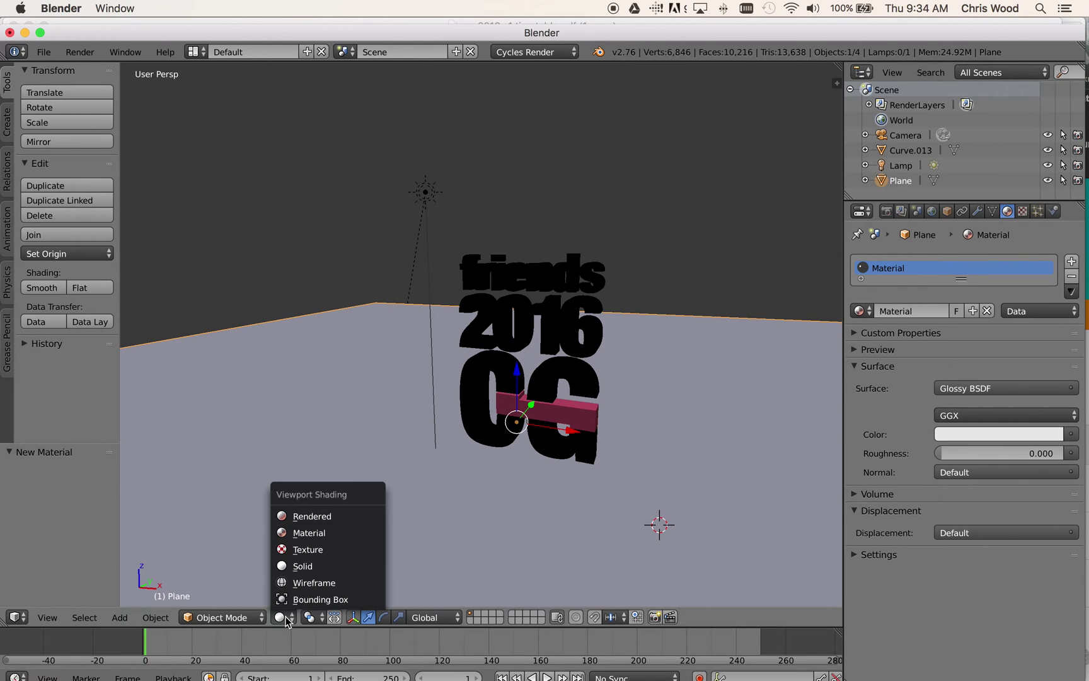
click(312, 516)
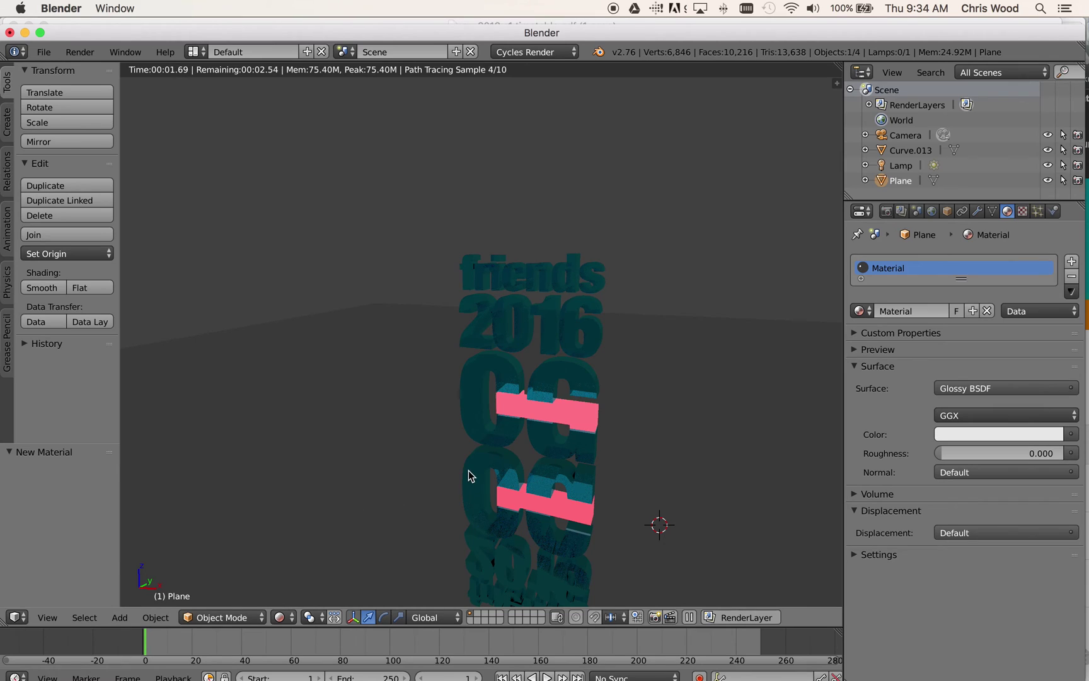
scroll(470, 476, up, 1)
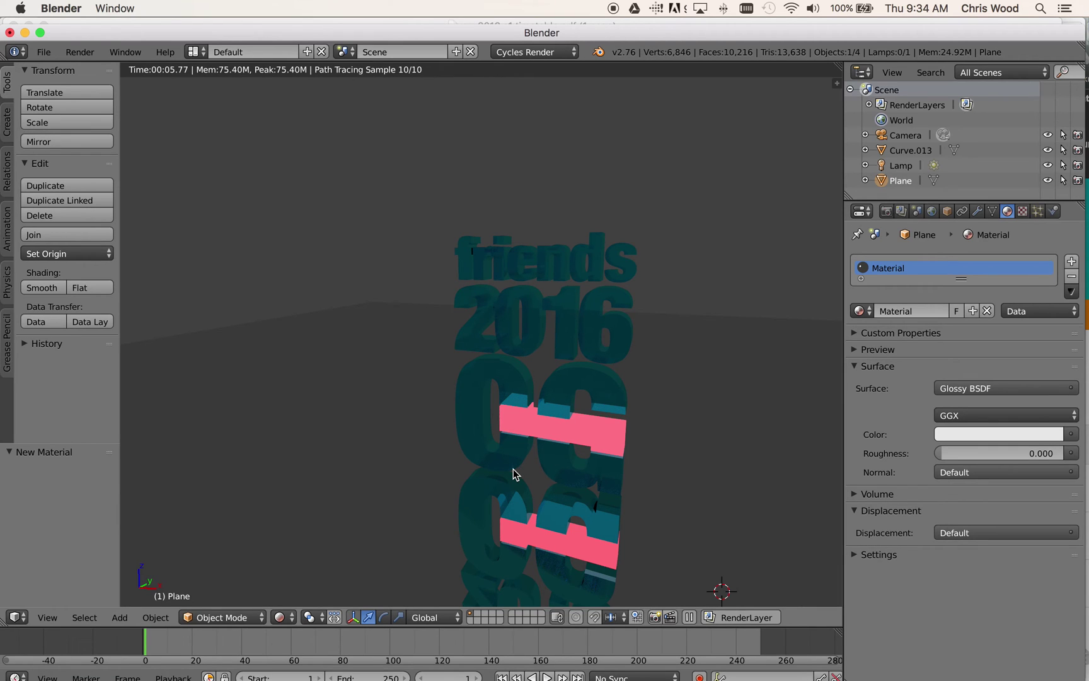
middle_drag(514, 469, 565, 478)
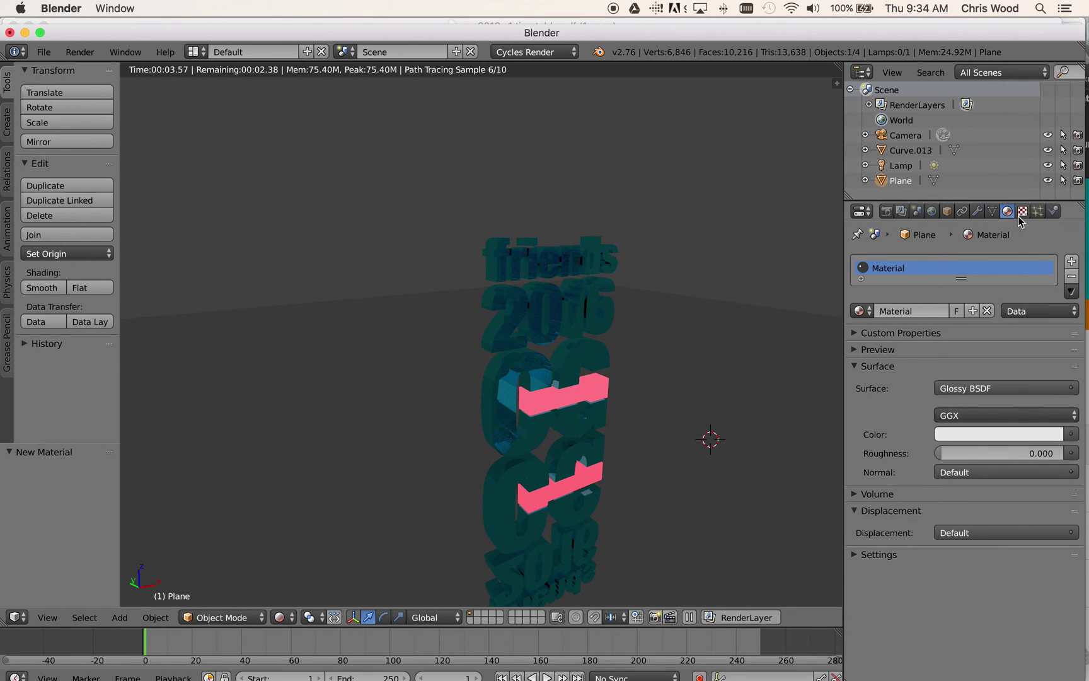
middle_drag(754, 377, 612, 421)
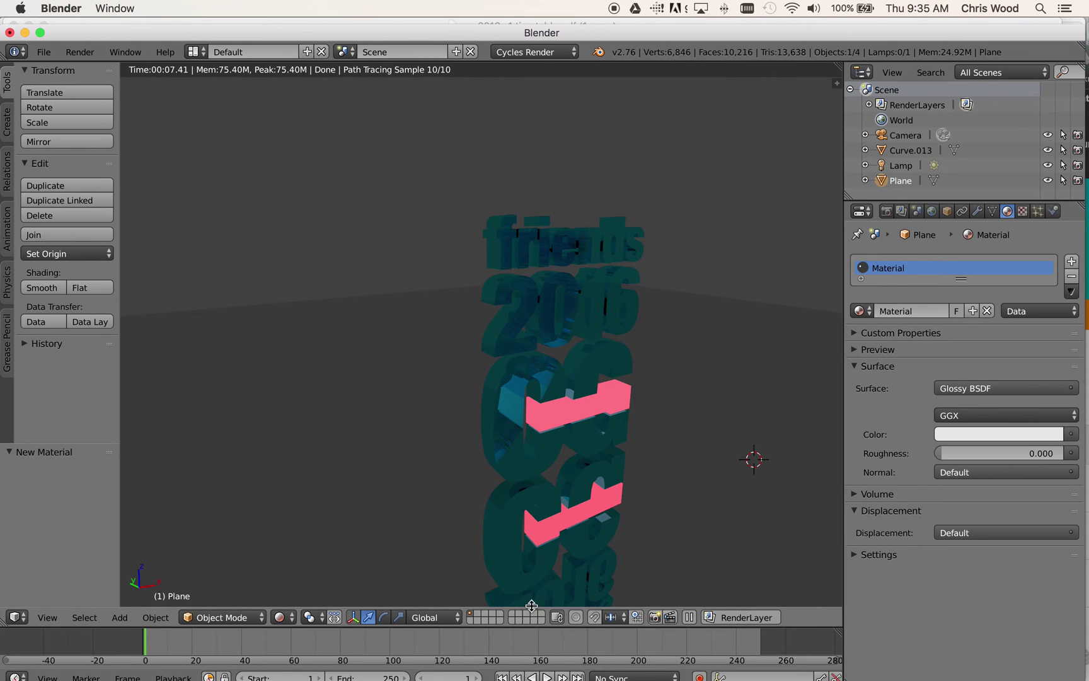
shift+middle_drag(670, 421, 616, 373)
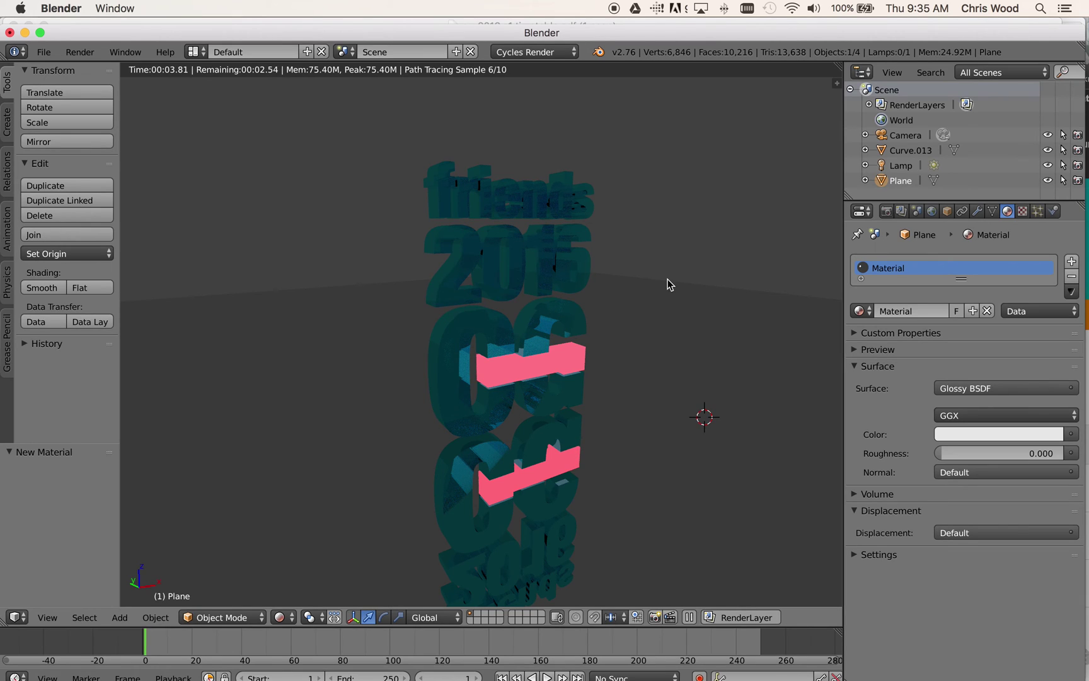
click(279, 617)
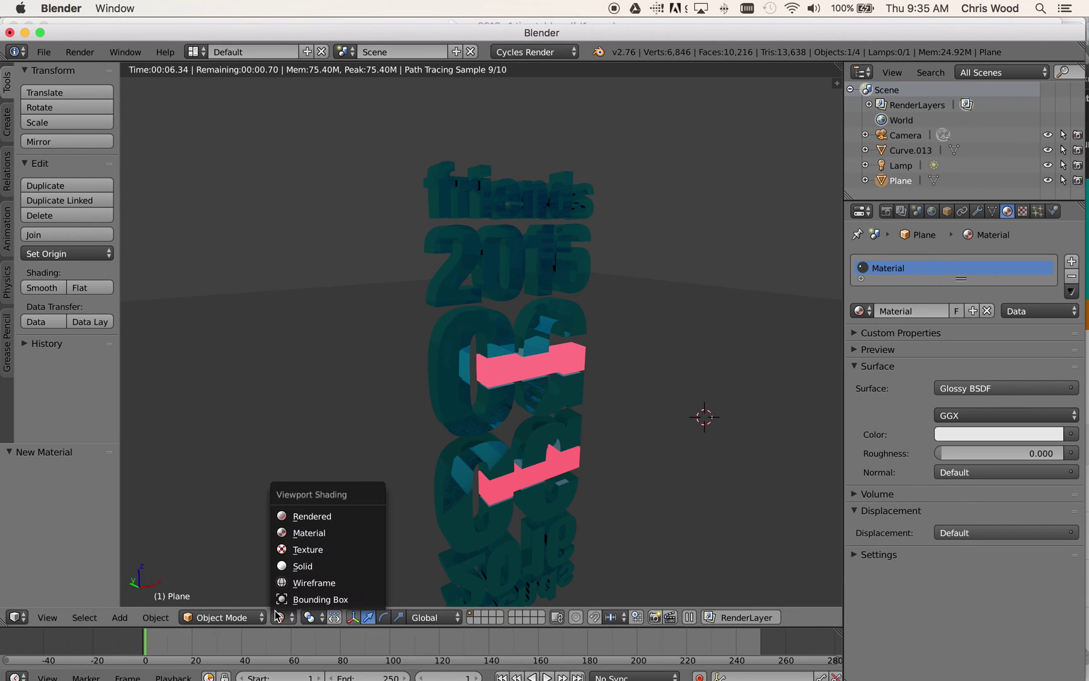
click(293, 565)
- Shift the sun lamp 1.888 along X and set its strength to 5
scroll(348, 223, down, 3)
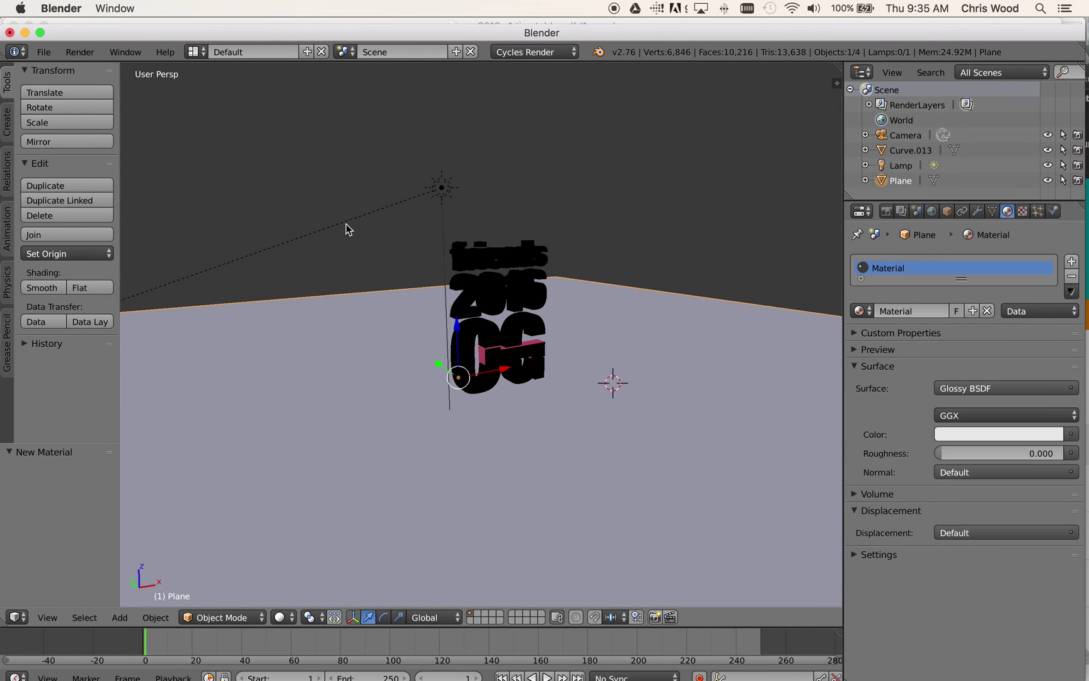
click(440, 190)
drag(483, 191, 536, 192)
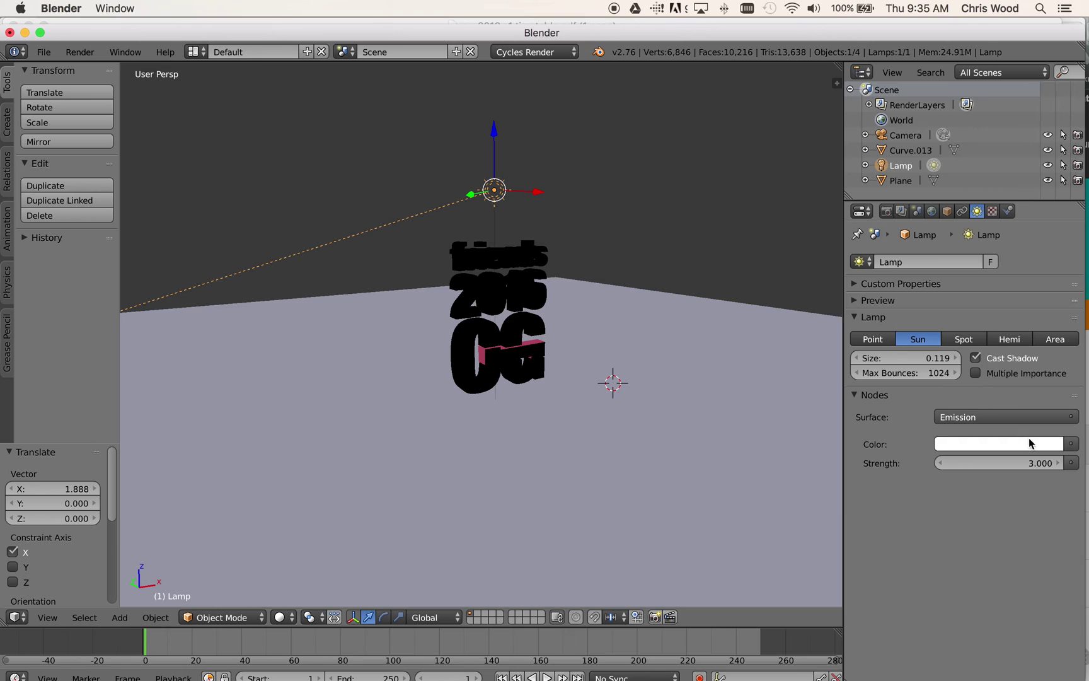
click(1046, 464)
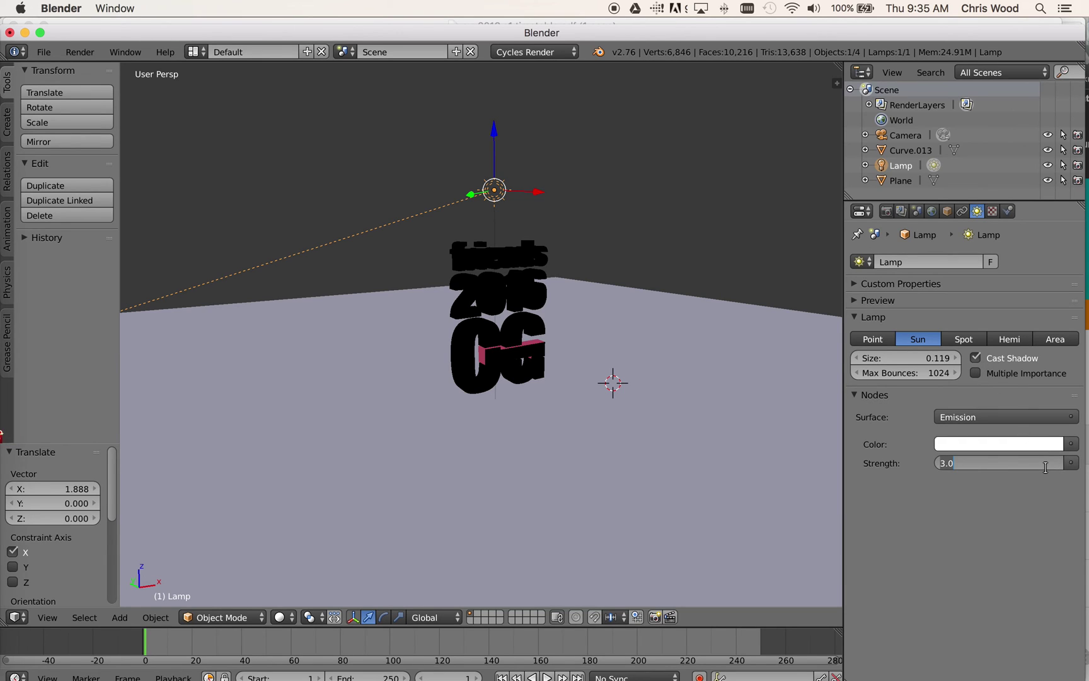
text(5)
key(Return)
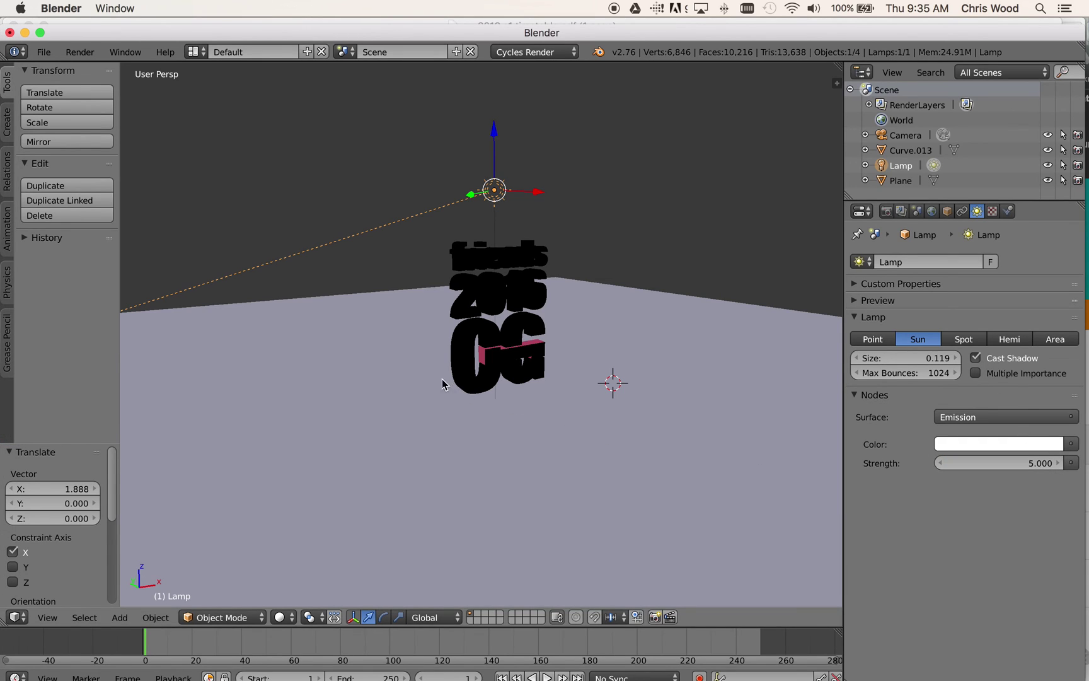
- Switch the viewport to the Cycles rendered preview
click(279, 618)
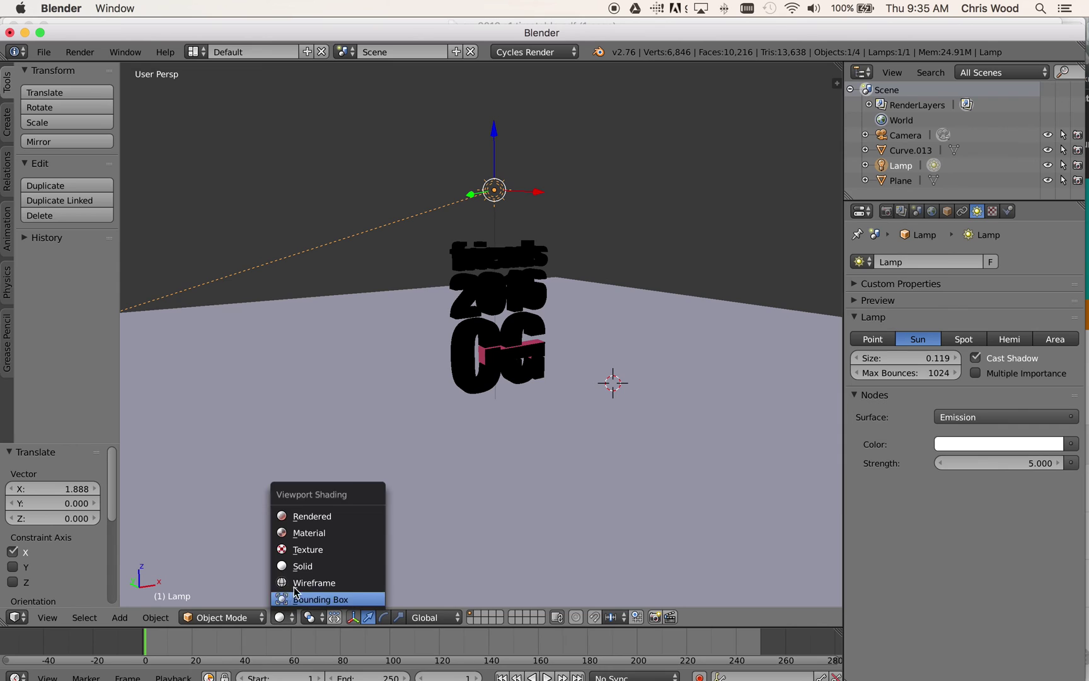
click(318, 516)
scroll(408, 438, up, 3)
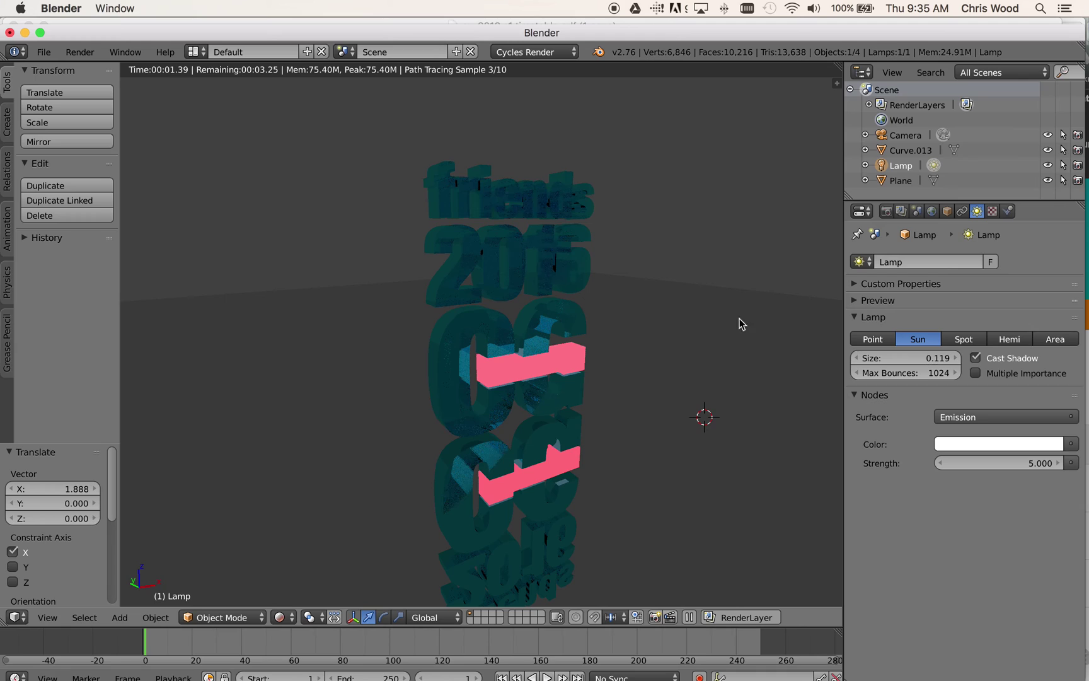
- Set the World surface colour to pure white (RGB 1.000) to brighten the scene
click(931, 213)
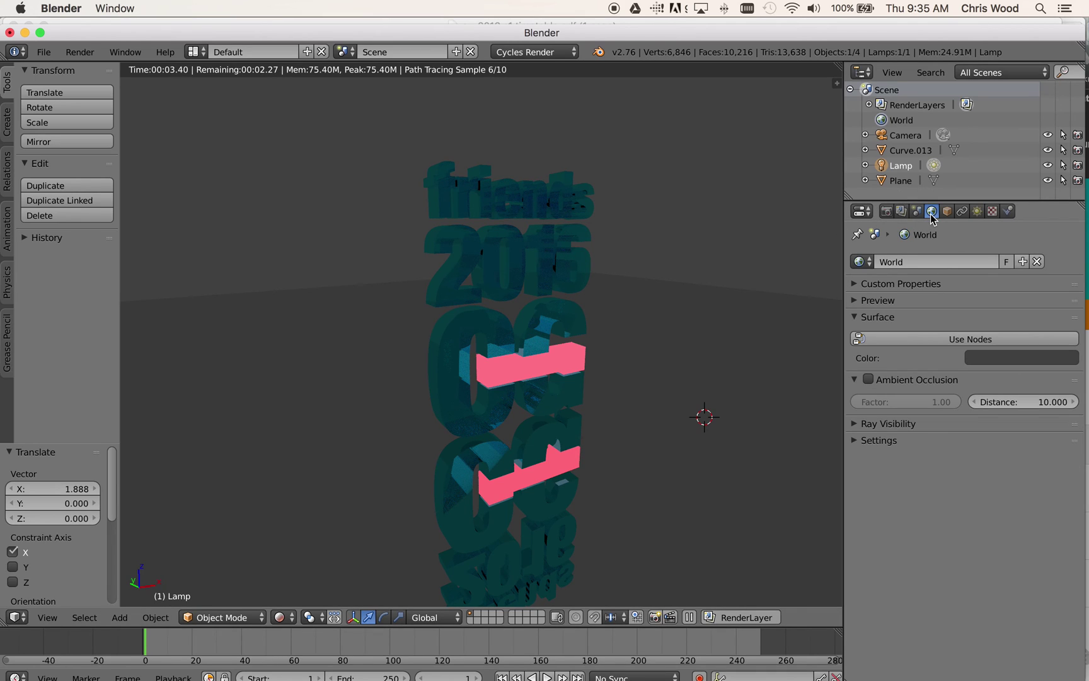
click(991, 367)
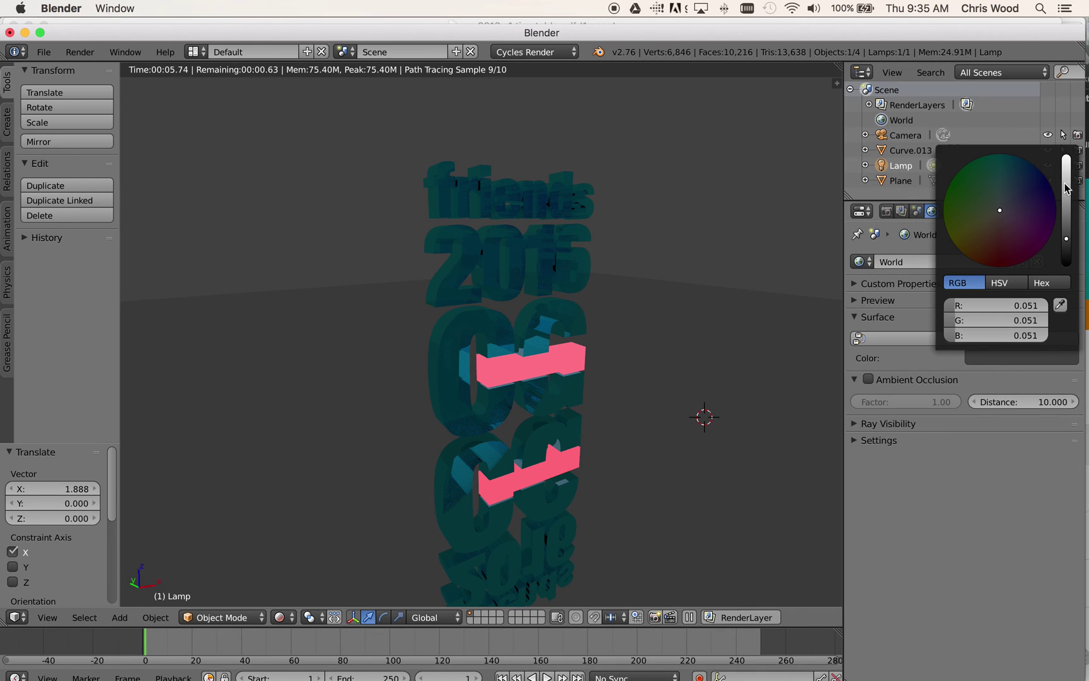
drag(1065, 164, 1066, 154)
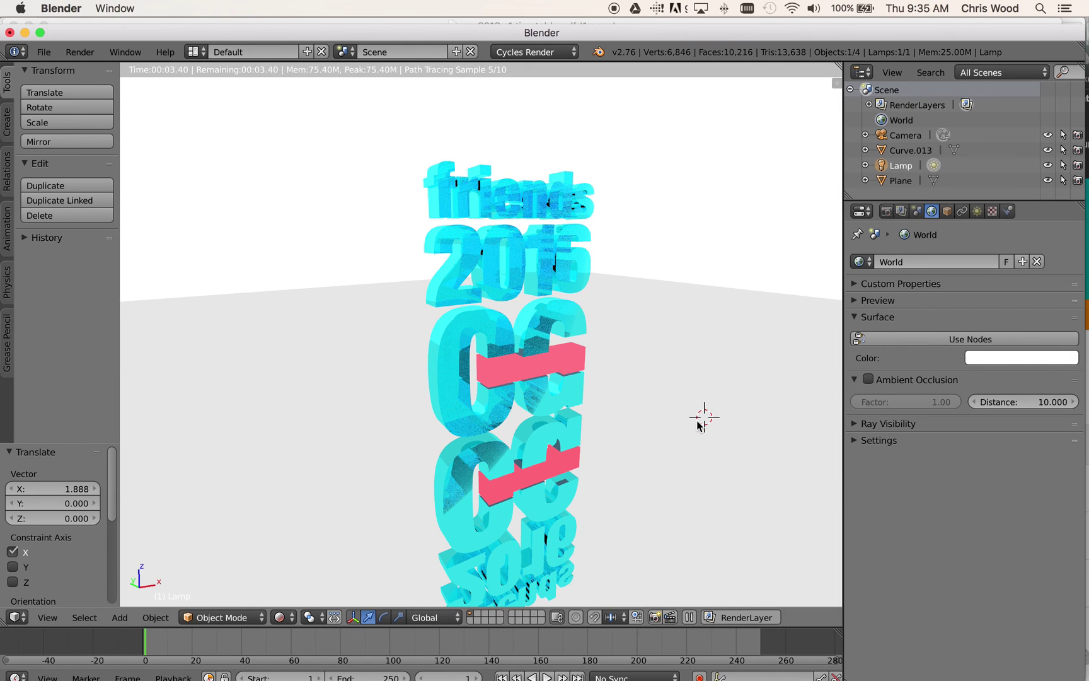
scroll(583, 439, up, 3)
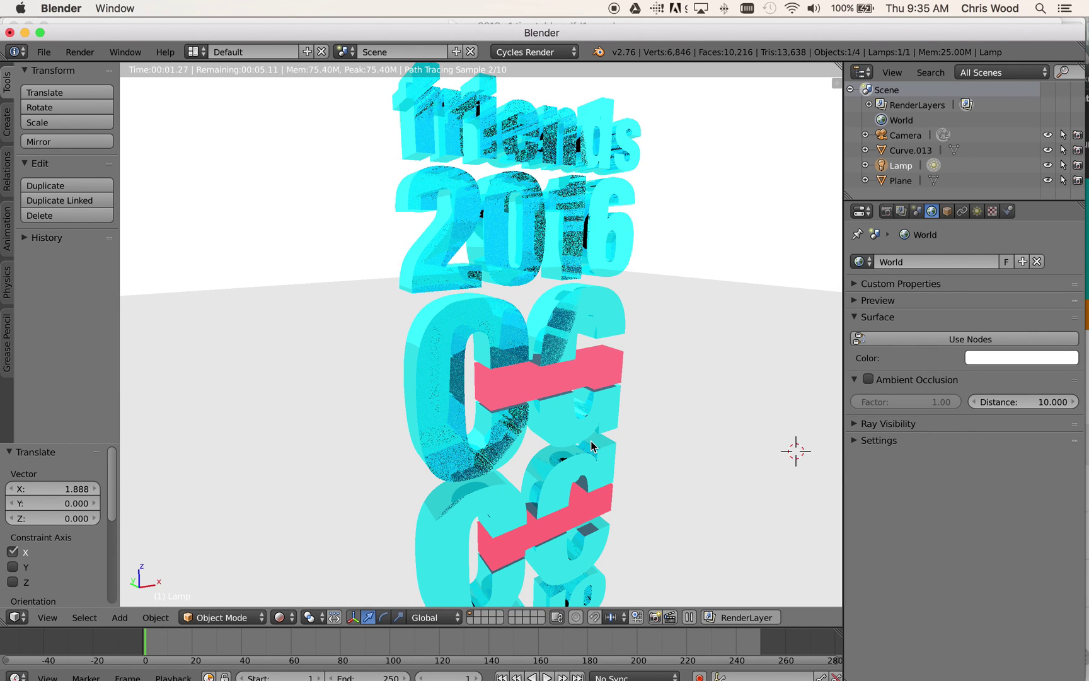
shift+middle_drag(615, 396, 612, 423)
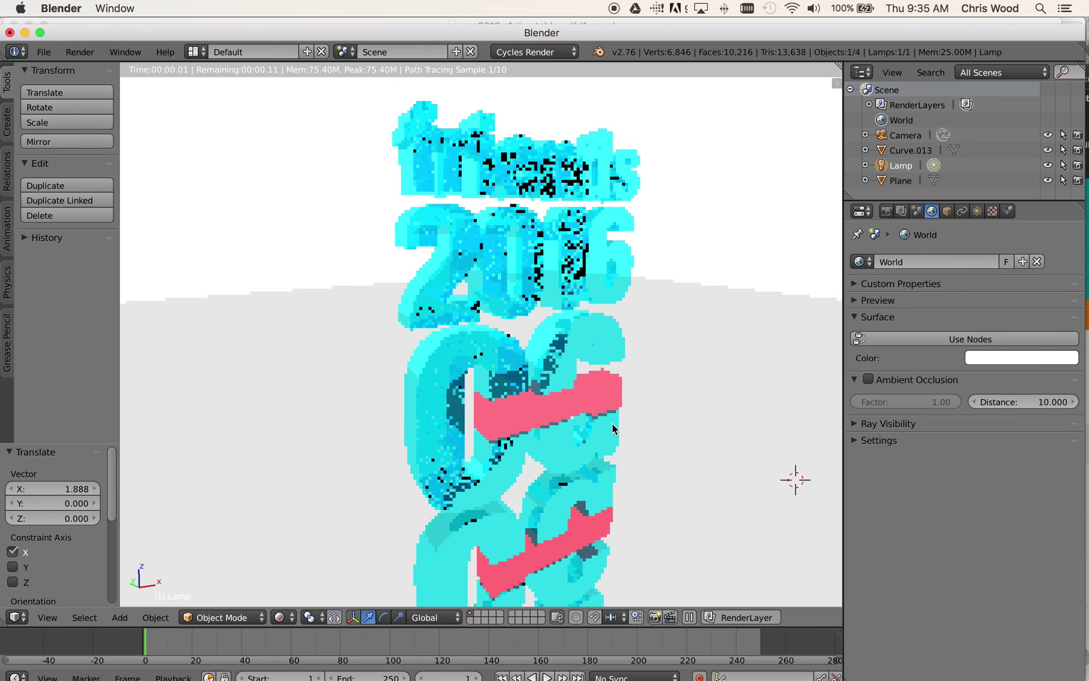